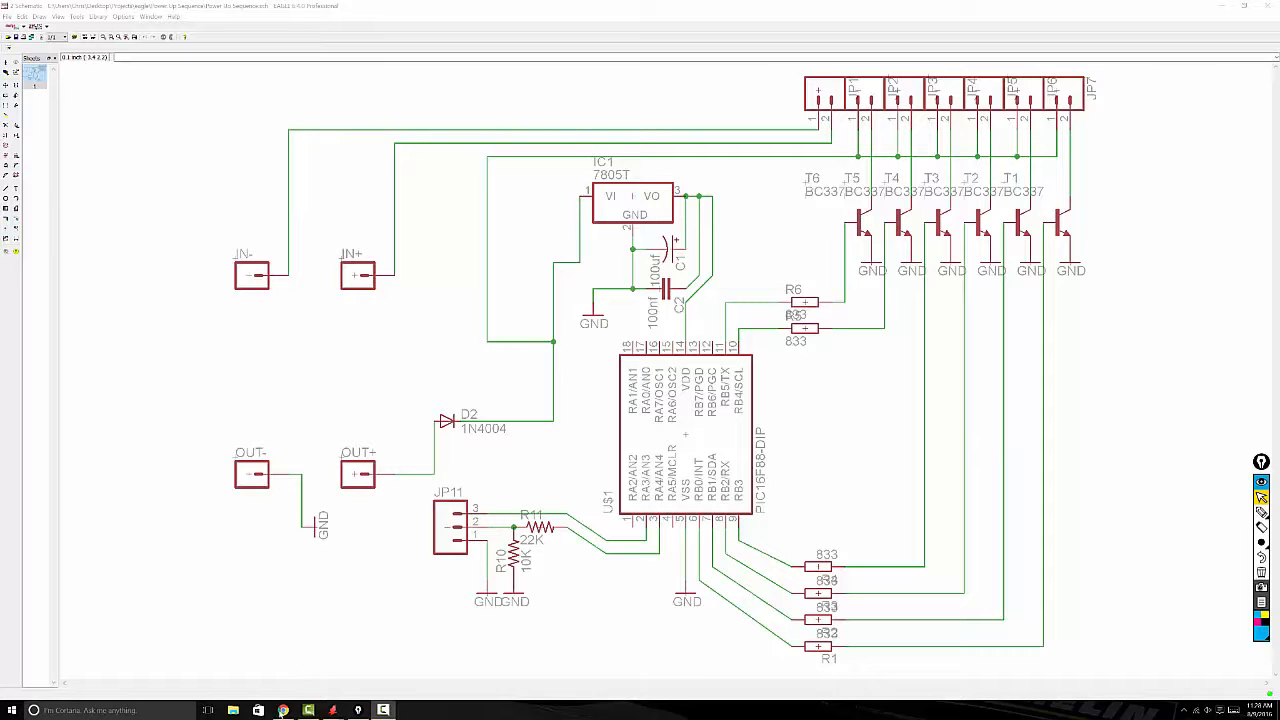
Step: Switch to the browser and review the Seeed Fusion PCB order page, examining the board dimension options and the price
left_click(283, 710)
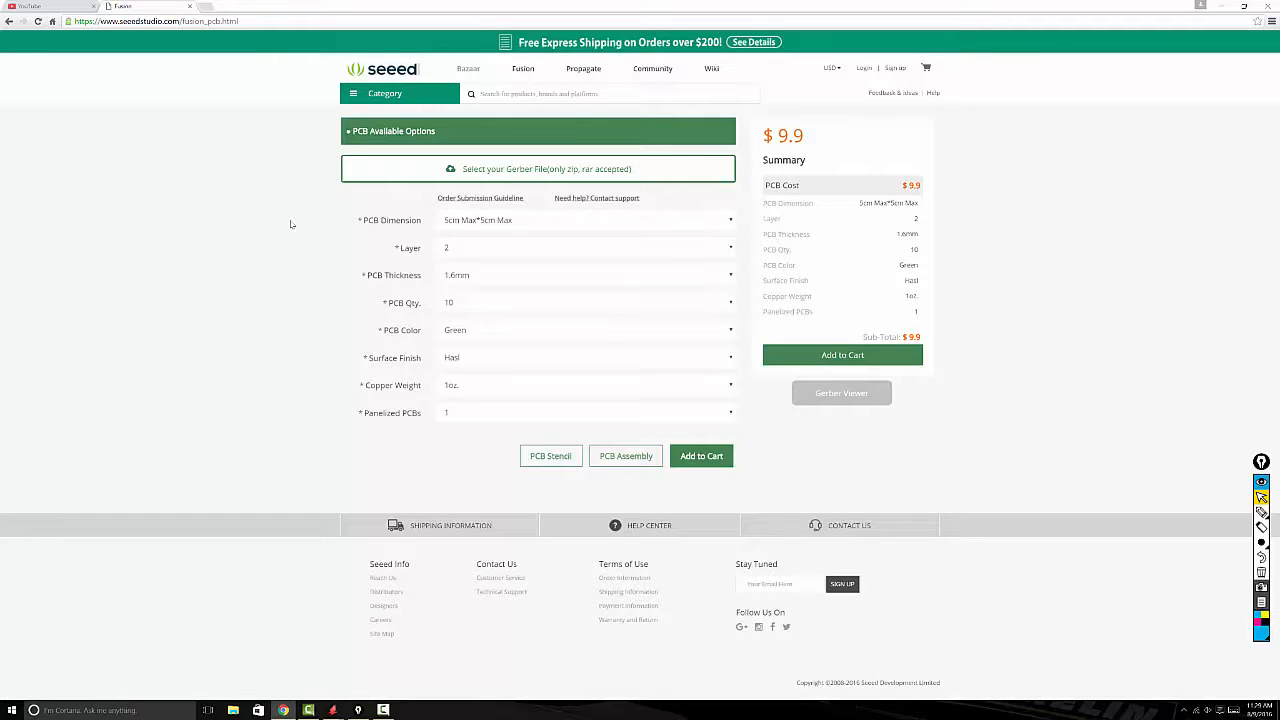
left_click(472, 224)
scroll(490, 265, "down", 1)
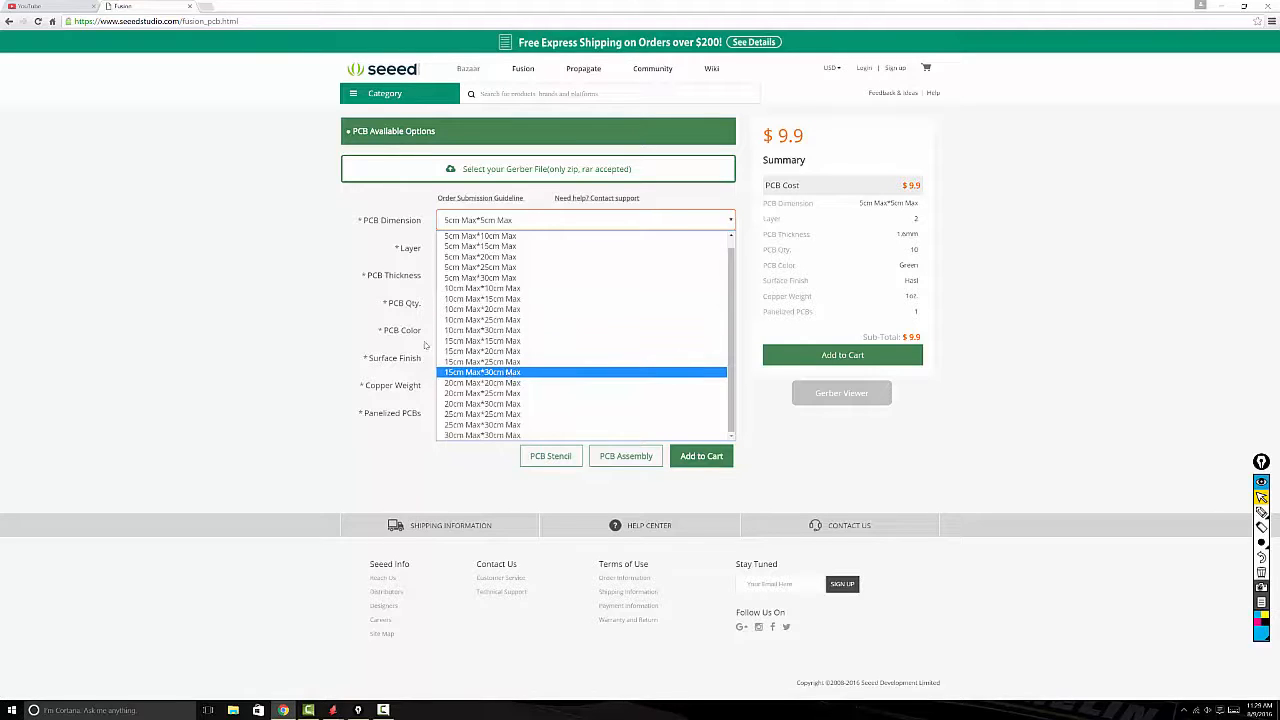
left_click(240, 249)
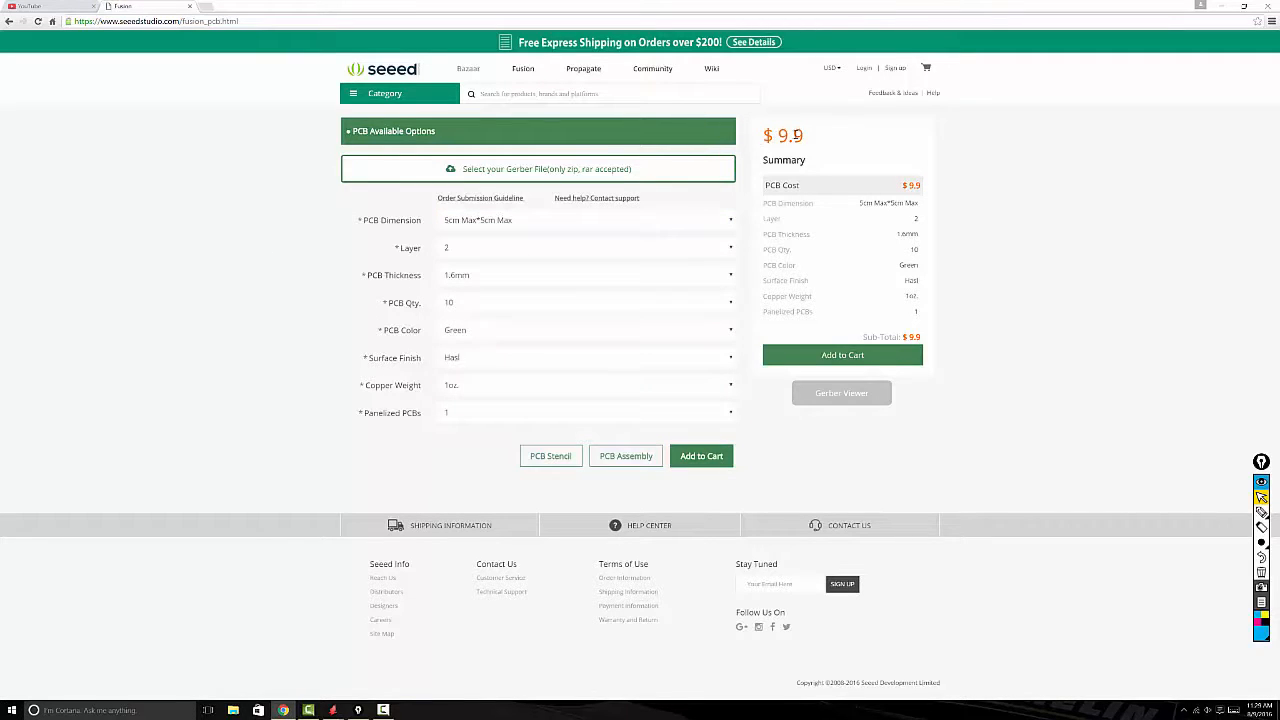
left_click_drag(803, 135, 772, 137)
Step: Switch back to EAGLE and bring up the Power Up Sequence board layout as a finished example
key("alt+Tab")
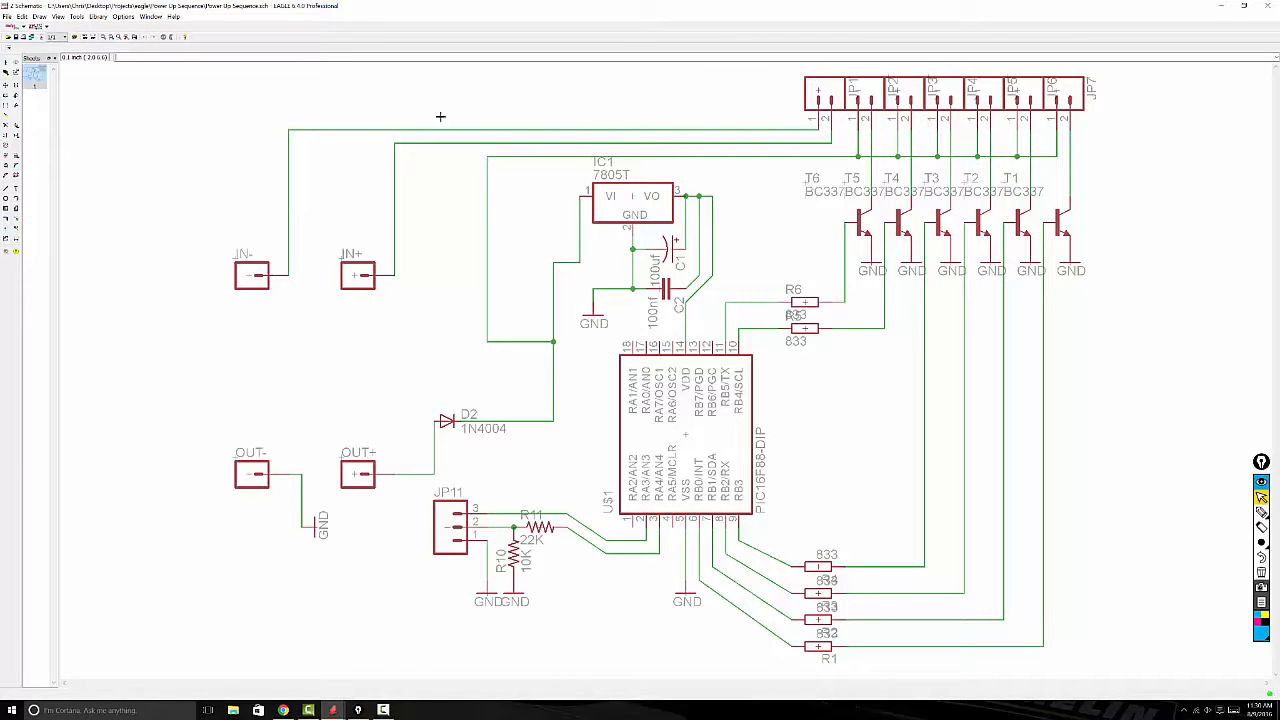
left_click(7, 17)
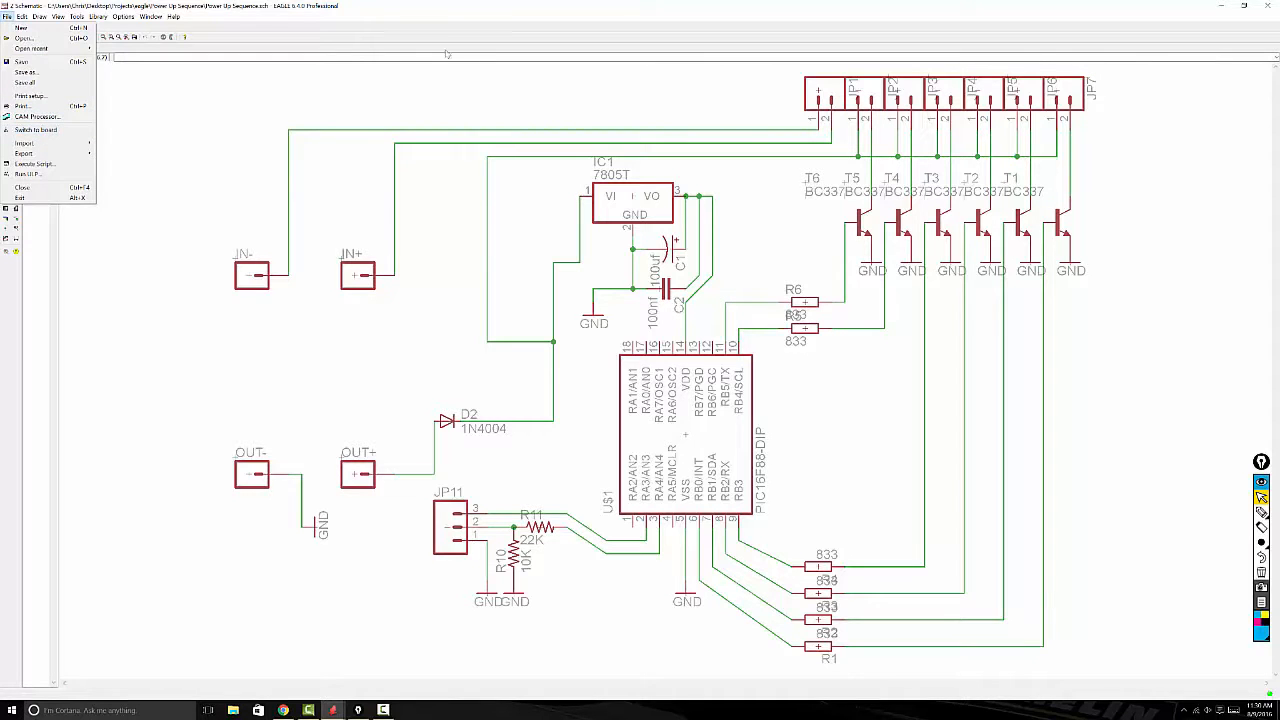
left_click(443, 9)
mouse_move(343, 710)
left_click(420, 668)
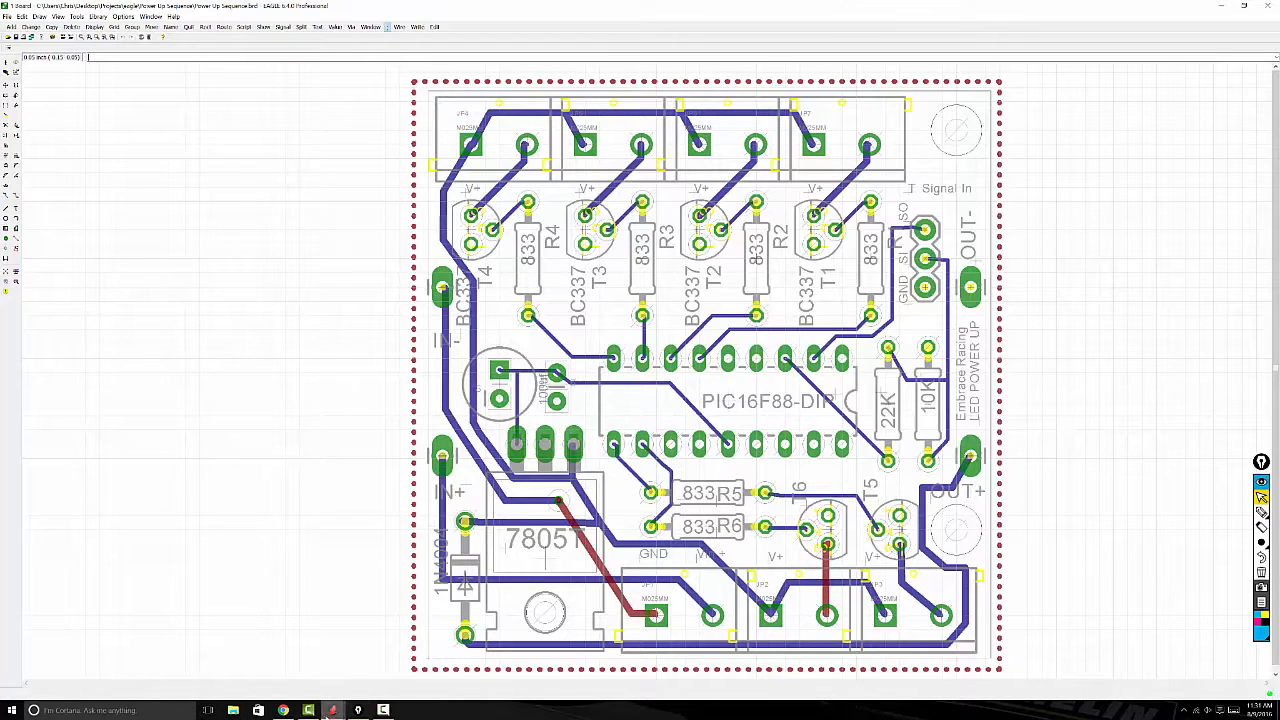
Step: Close the Power Up Sequence project from the EAGLE Control Panel and open the Video Example project
mouse_move(335, 710)
left_click(225, 665)
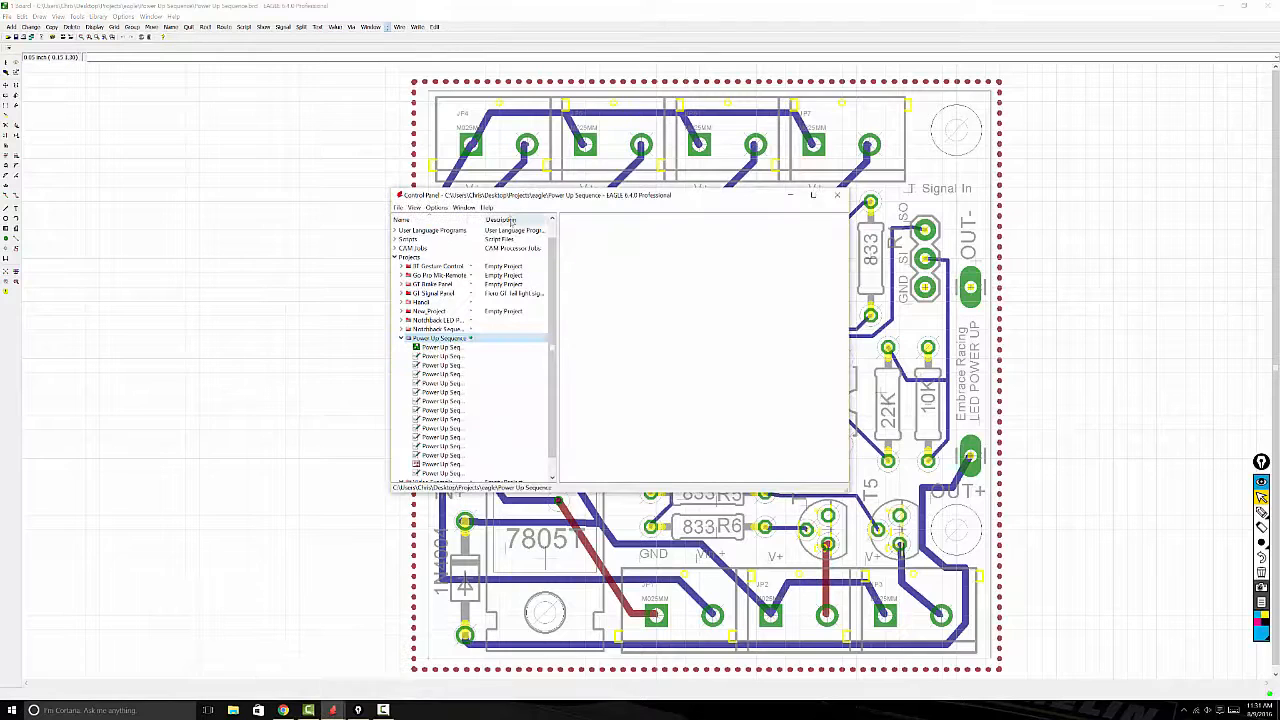
left_click(470, 339)
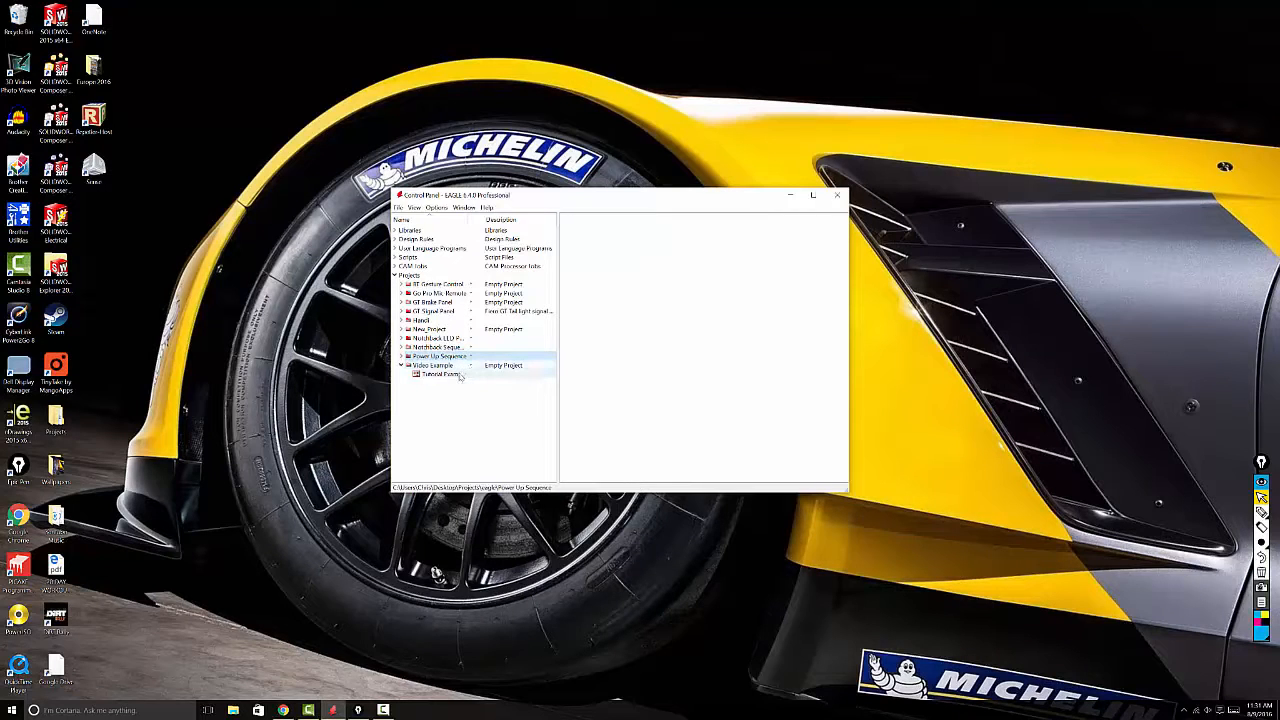
left_click(470, 365)
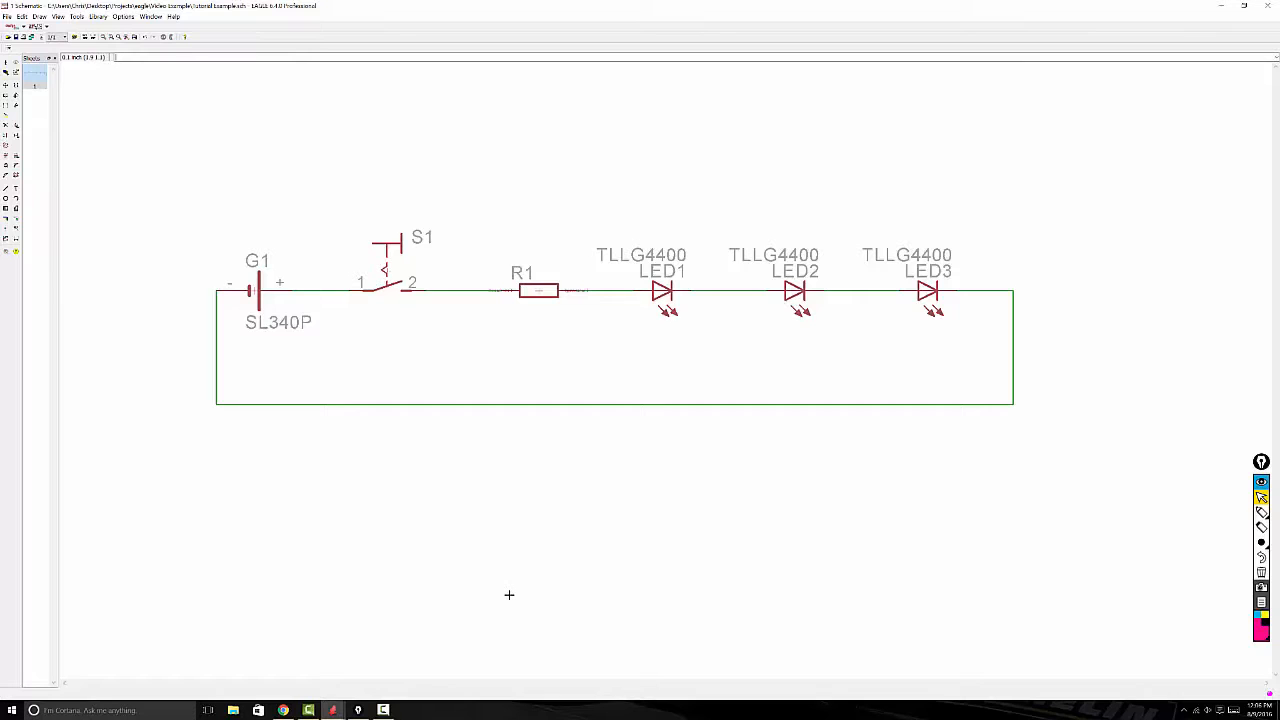
Step: Create a new board from the Tutorial Example schematic and maximize the board editor
left_click(7, 17)
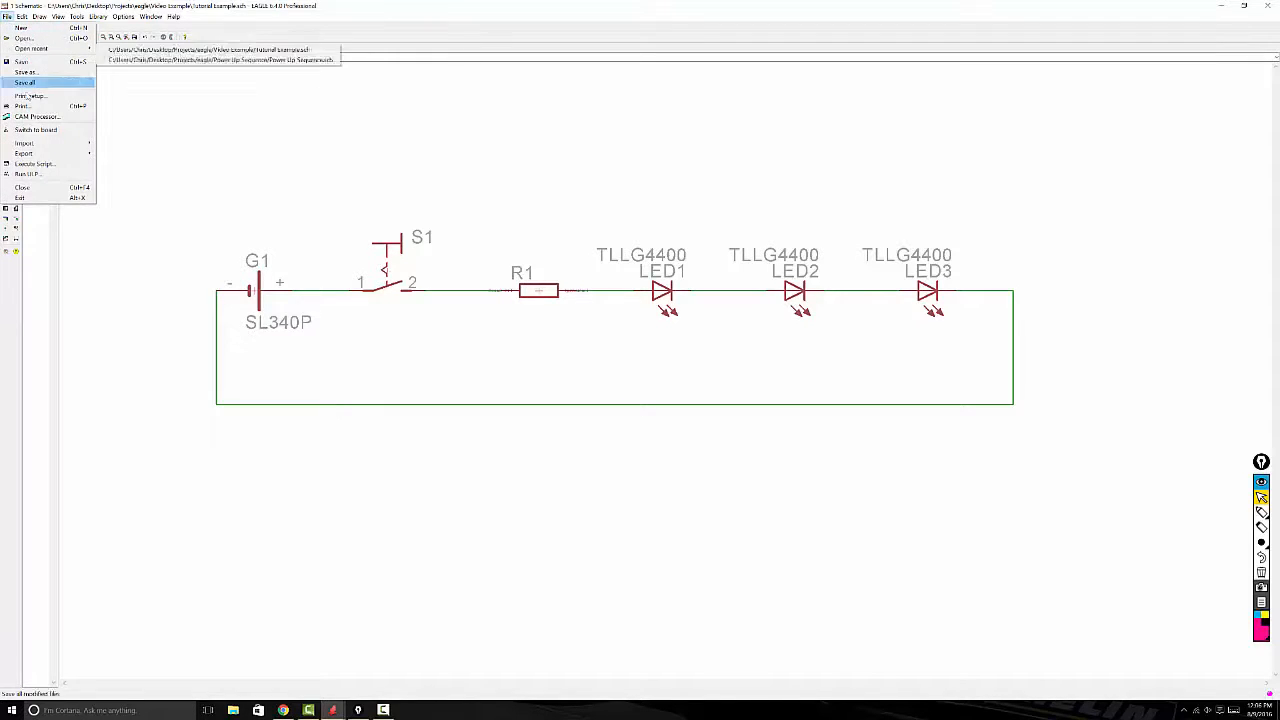
left_click(34, 130)
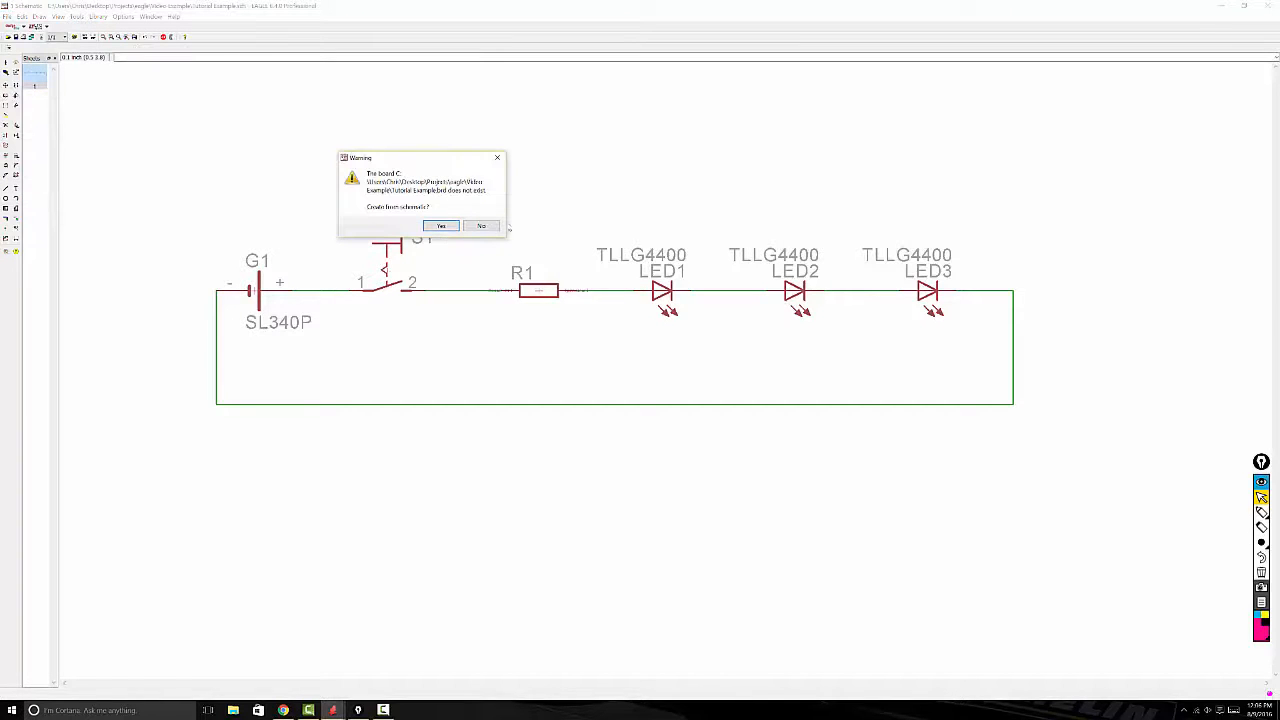
left_click(451, 227)
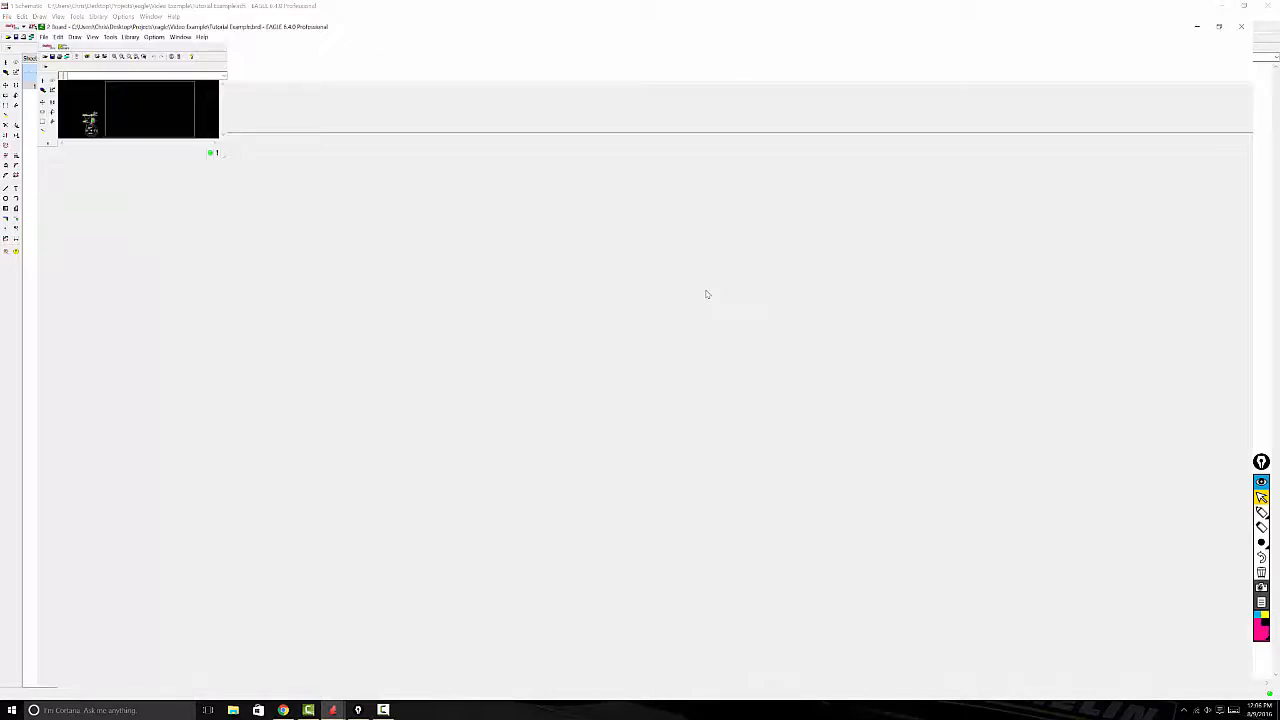
left_click(704, 291)
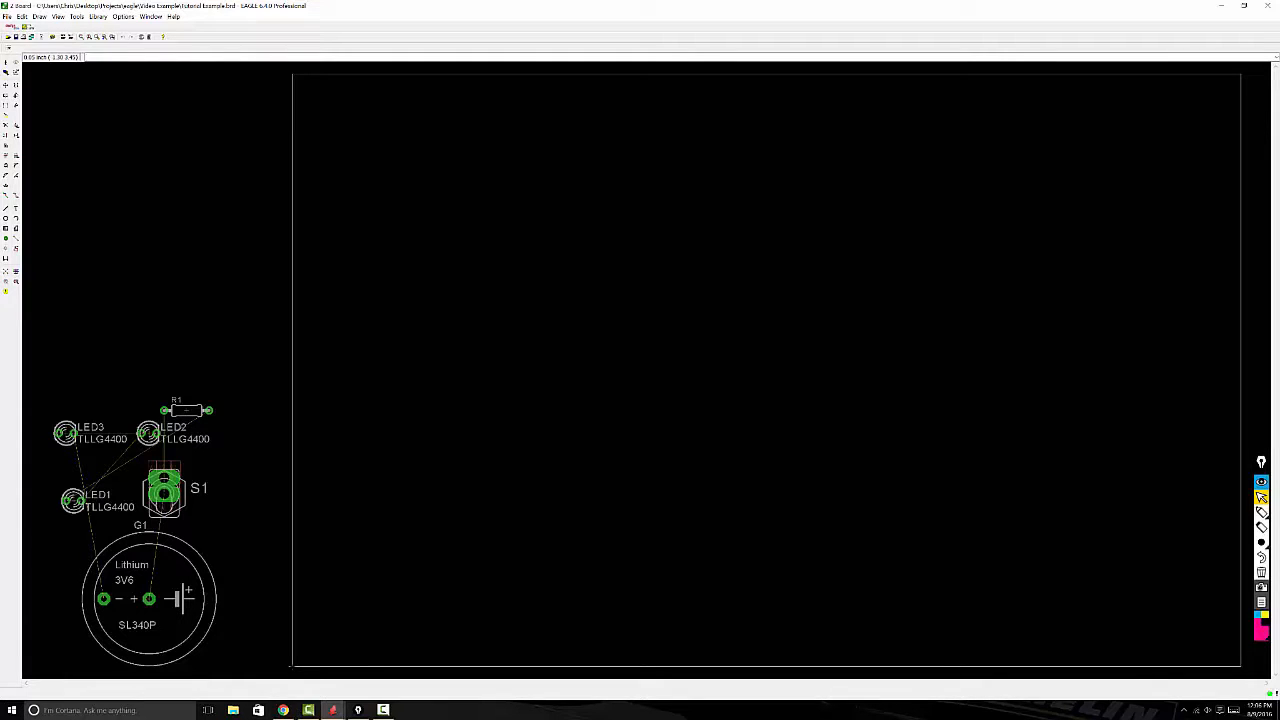
Step: Turn on the board grid display and set both the grid size and alternate grid units to mm
left_click(58, 17)
left_click(66, 27)
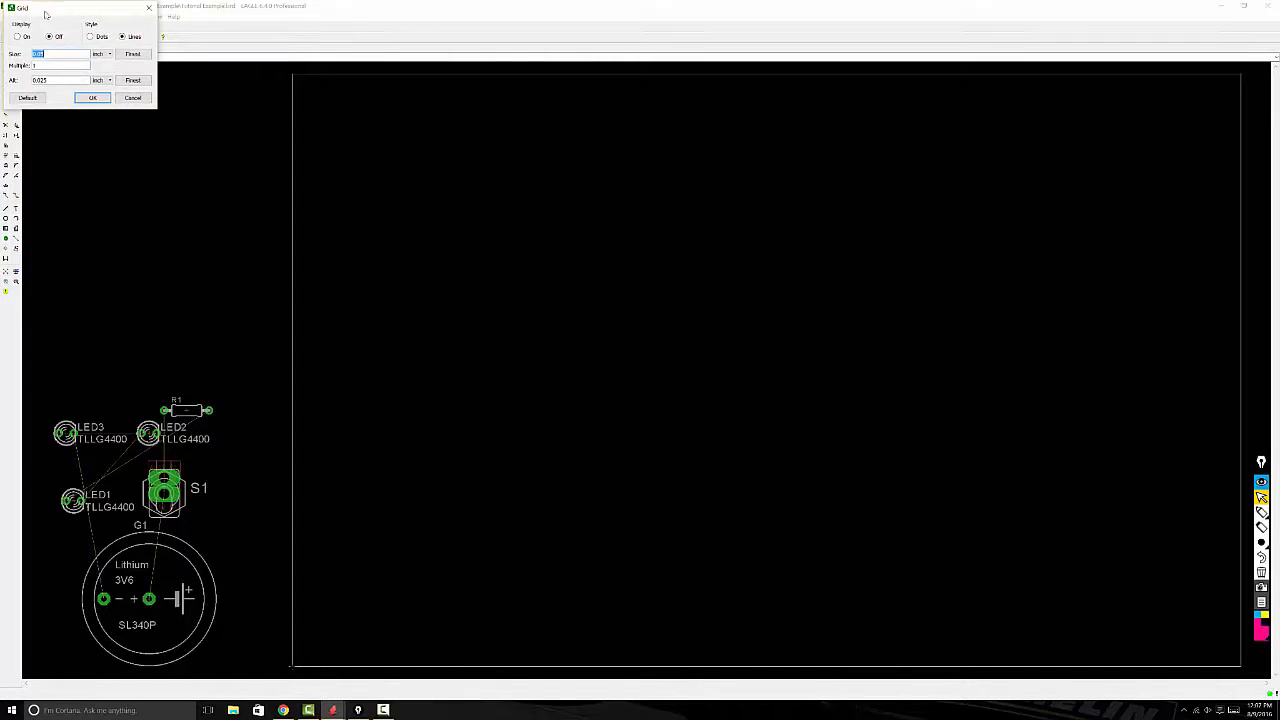
left_click(22, 36)
left_click(98, 54)
left_click(100, 69)
left_click(101, 81)
left_click(97, 95)
left_click(92, 97)
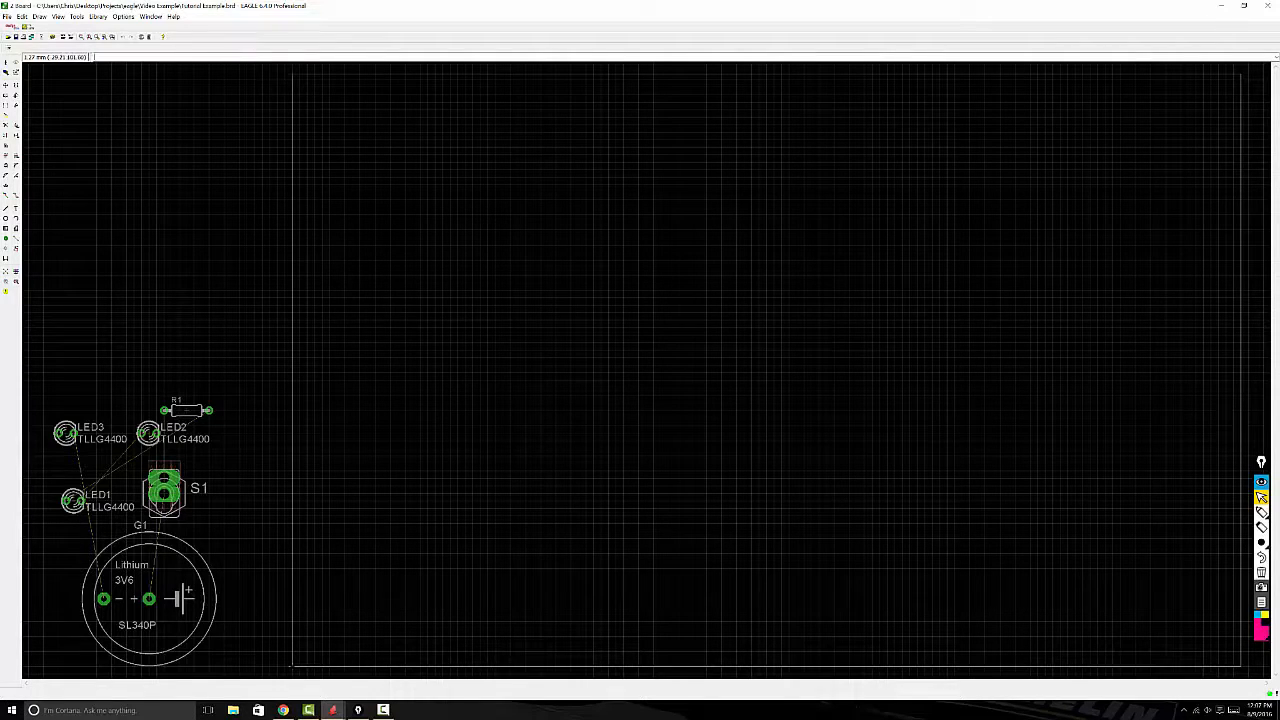
key("ctrl+shift+3")
mouse_move(27, 56)
left_mouse_down()
mouse_move(82, 60)
mouse_move(35, 62)
left_mouse_up()
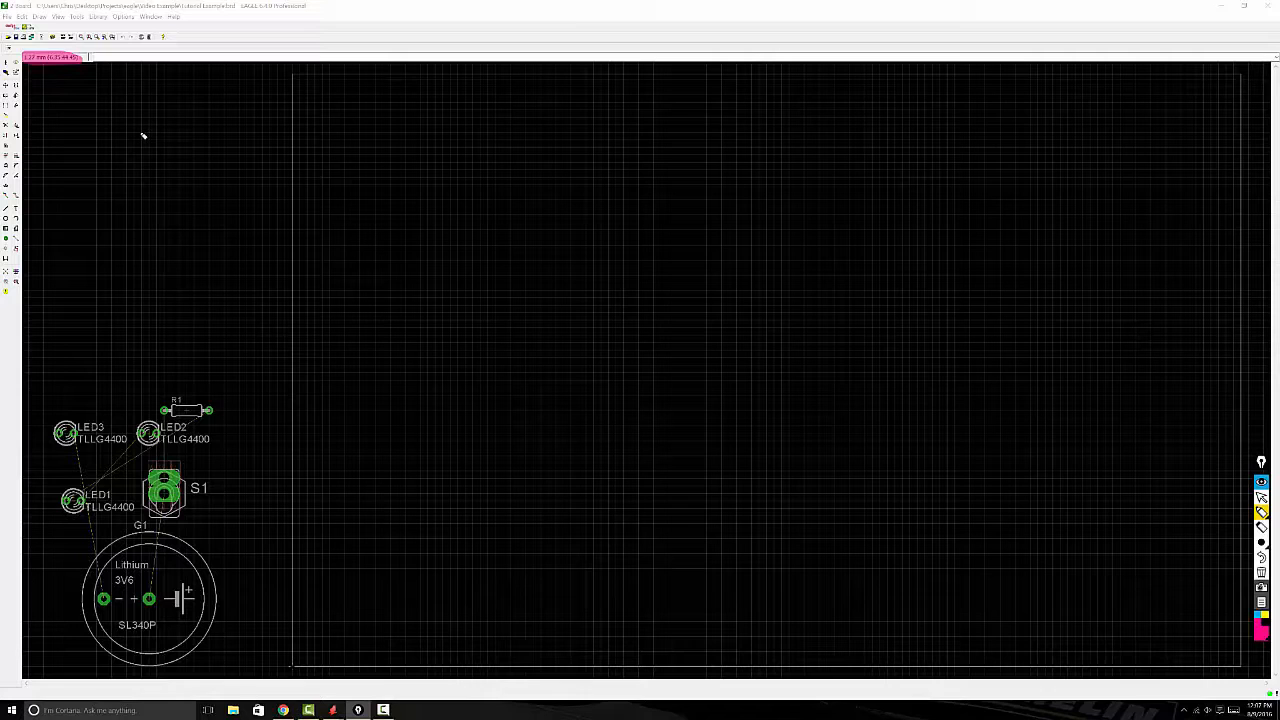
key("ctrl+z")
key("ctrl+shift+2")
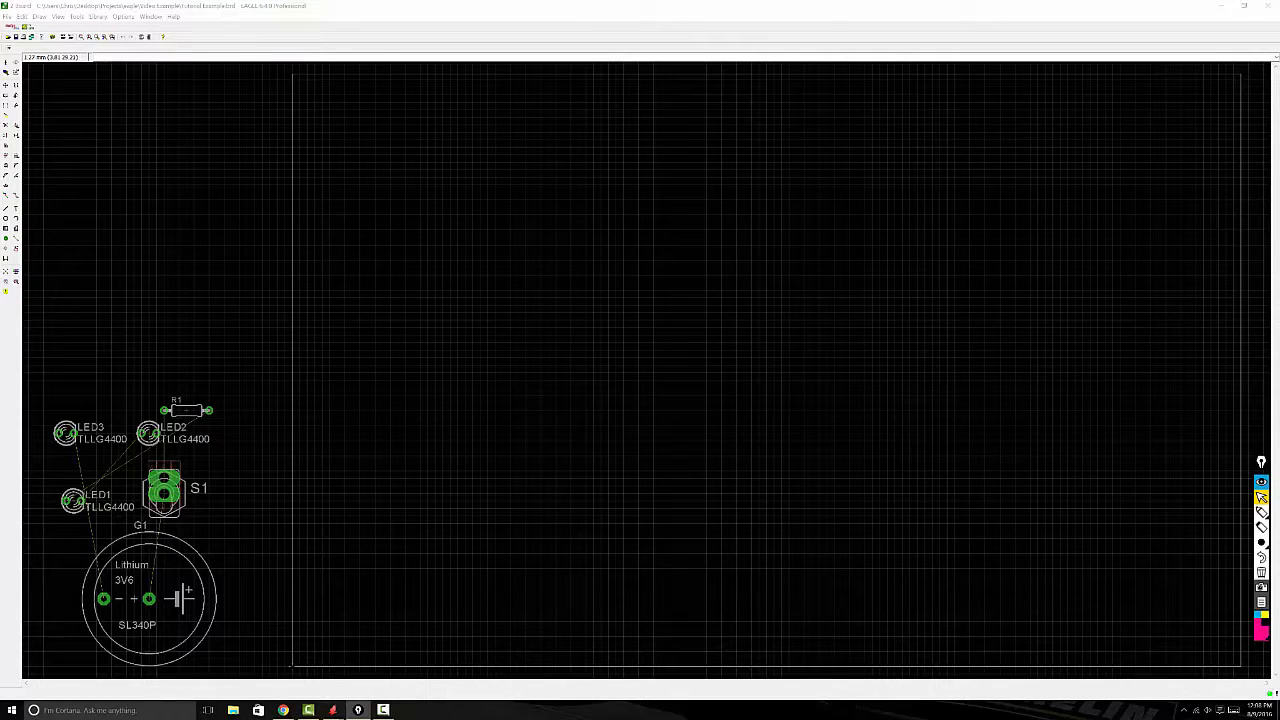
key("ctrl+shift+3")
left_click_drag(289, 666, 292, 666)
key("ctrl+shift+7")
key("ctrl+shift+1")
Step: Move the right and top edges of the board outline inward to shrink it to about 50 mm by 50 mm
left_click(5, 86)
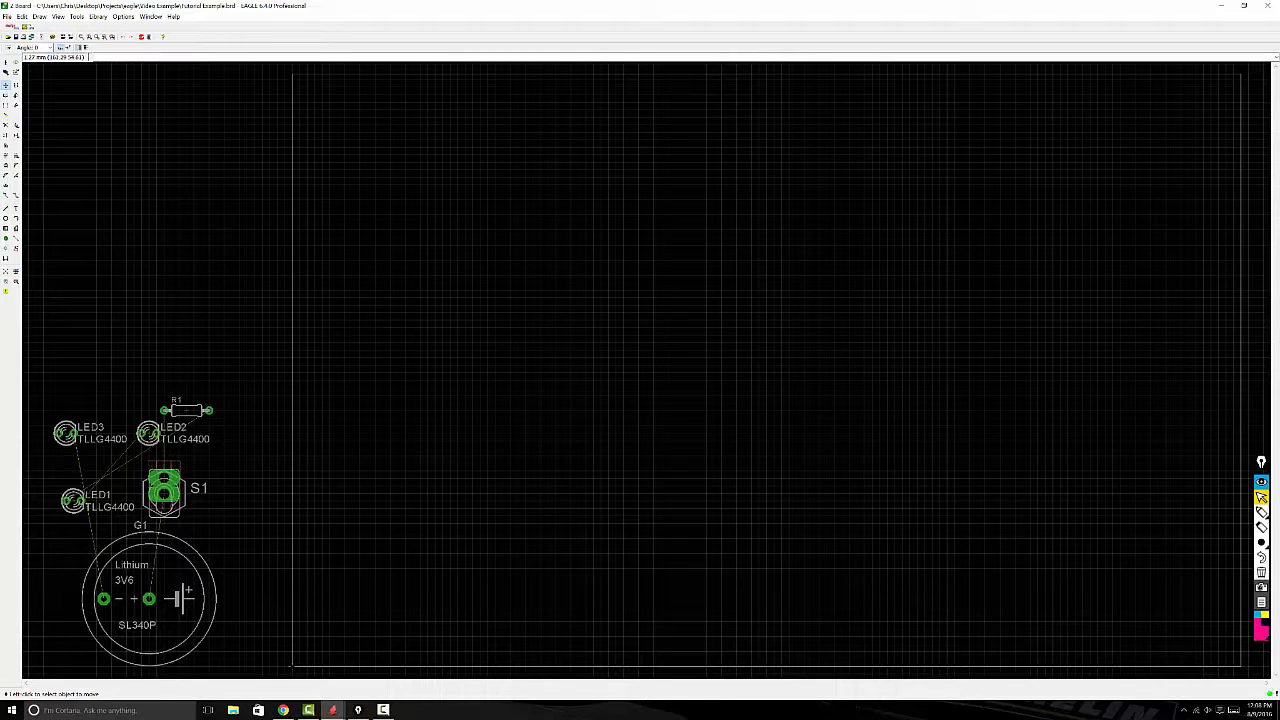
left_click(1243, 344)
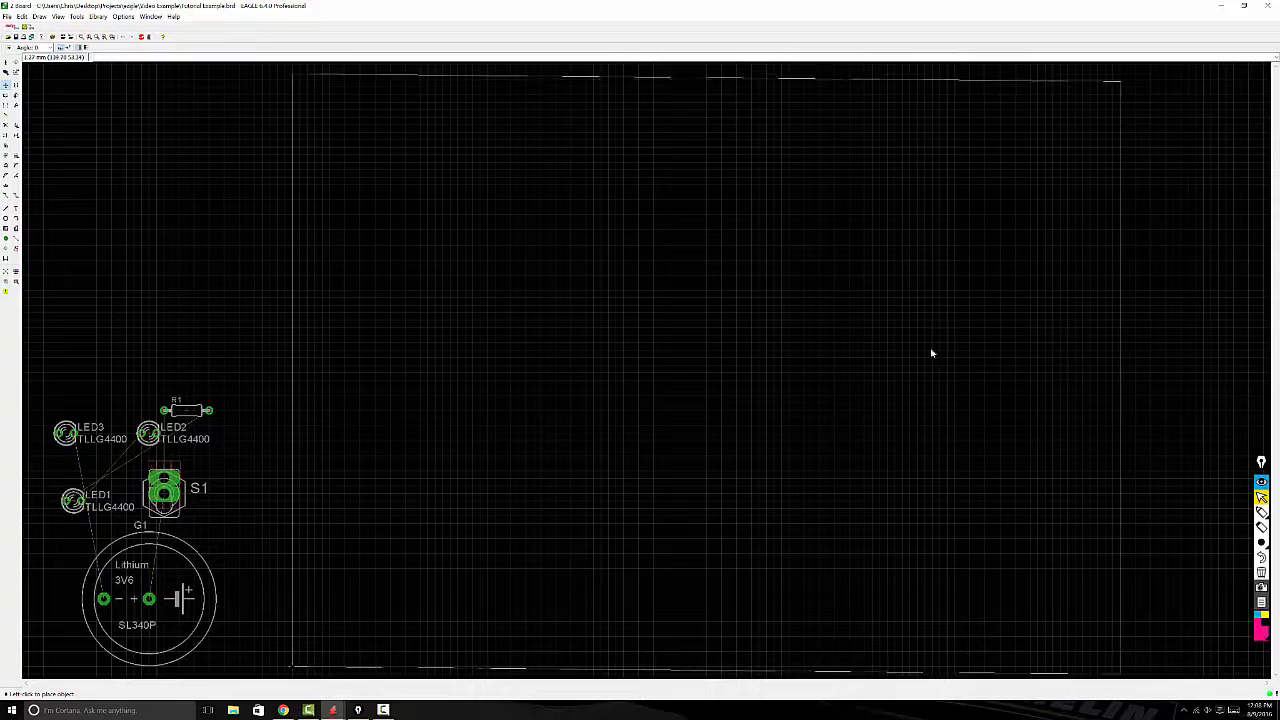
left_click(594, 347)
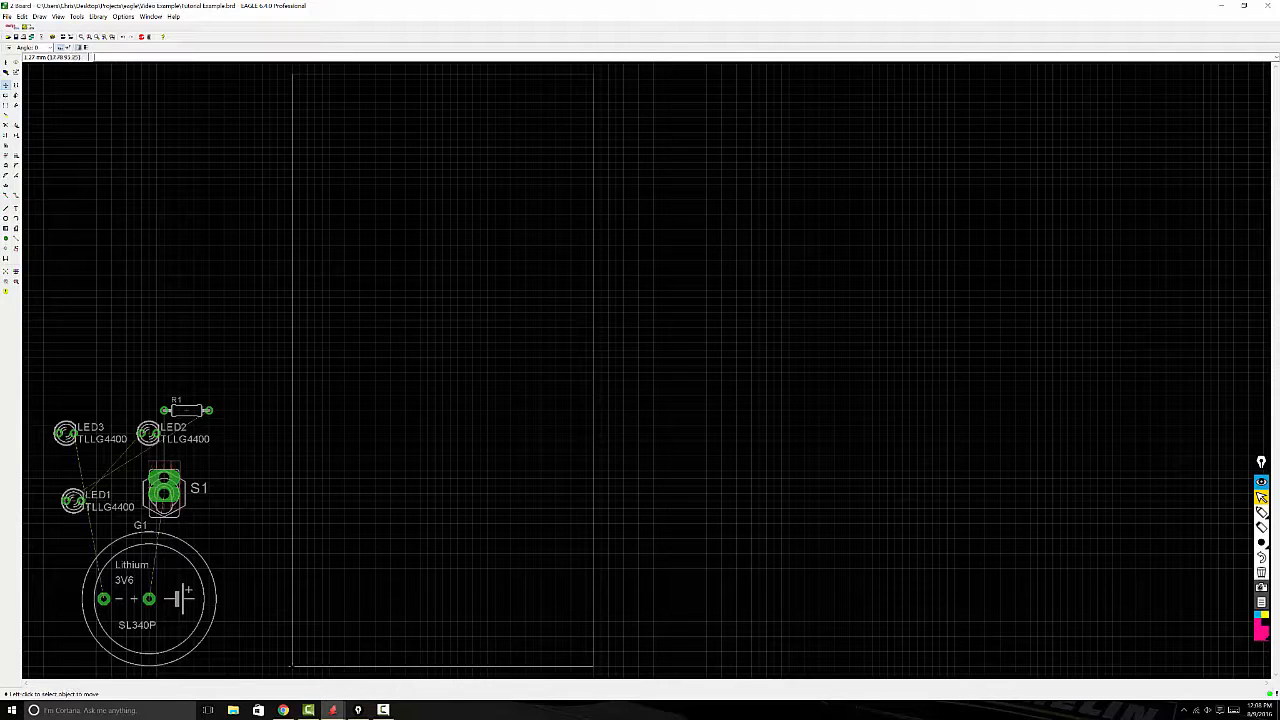
left_click(403, 75)
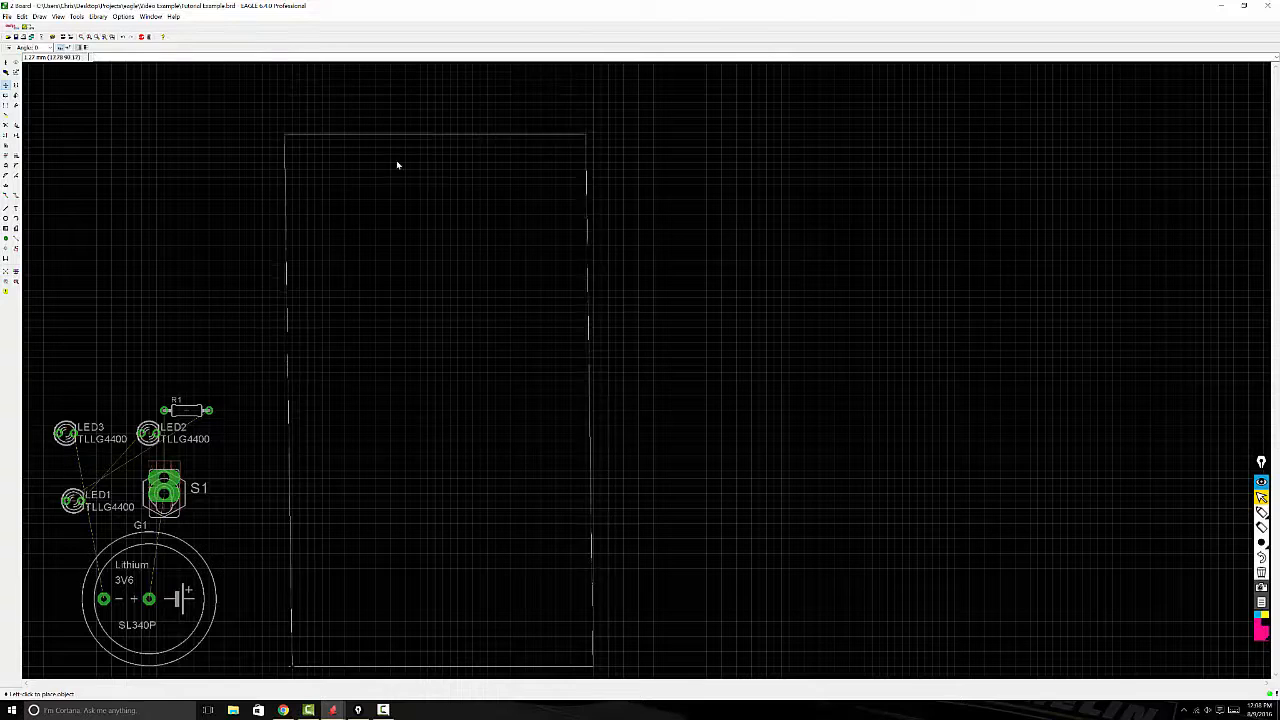
left_click(406, 371)
Step: Move battery G1 into the lower-right area of the board outline
scroll(842, 366, "up", 2)
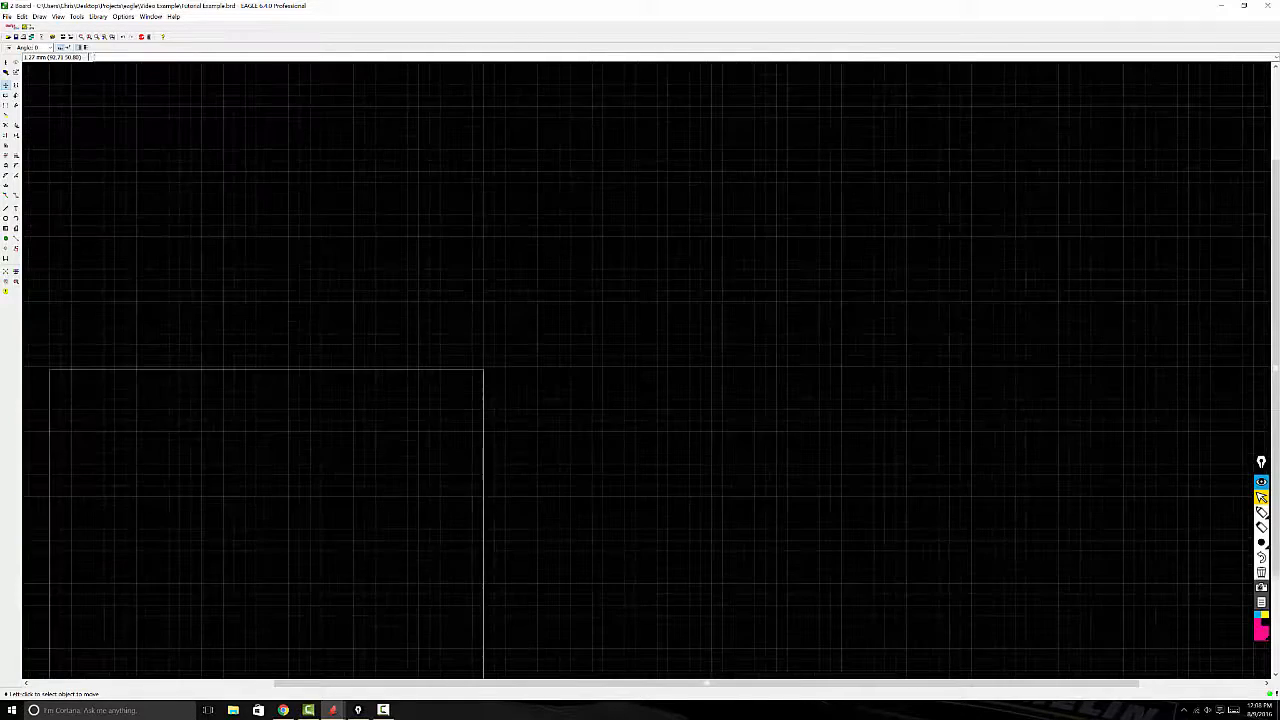
scroll(745, 460, "down", 4)
scroll(734, 415, "down", 2)
scroll(442, 640, "up", 5)
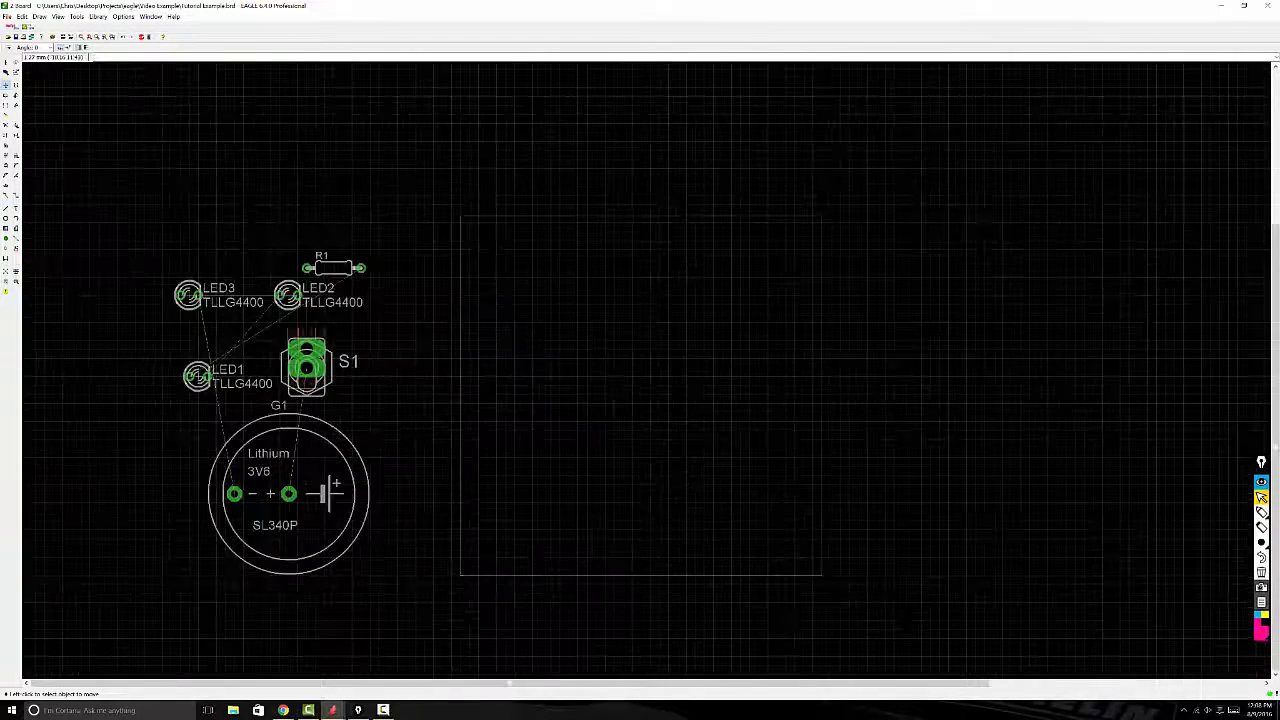
scroll(188, 511, "up", 1)
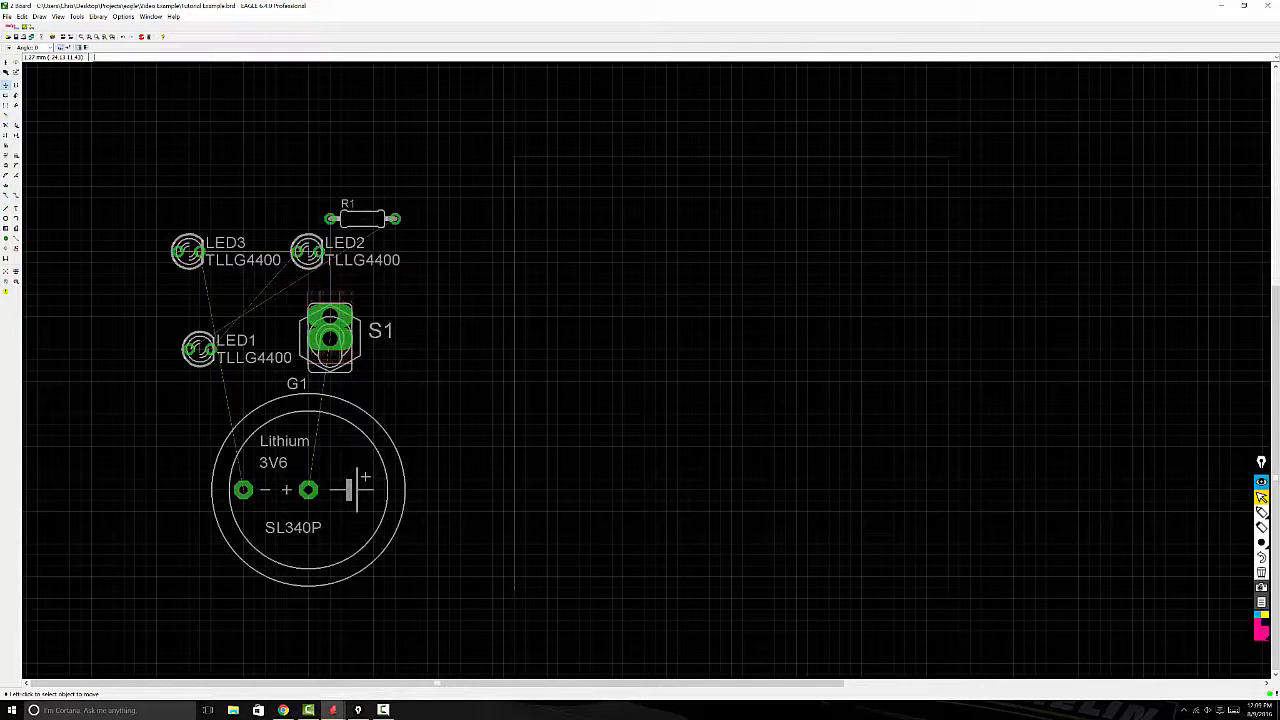
left_click(307, 489)
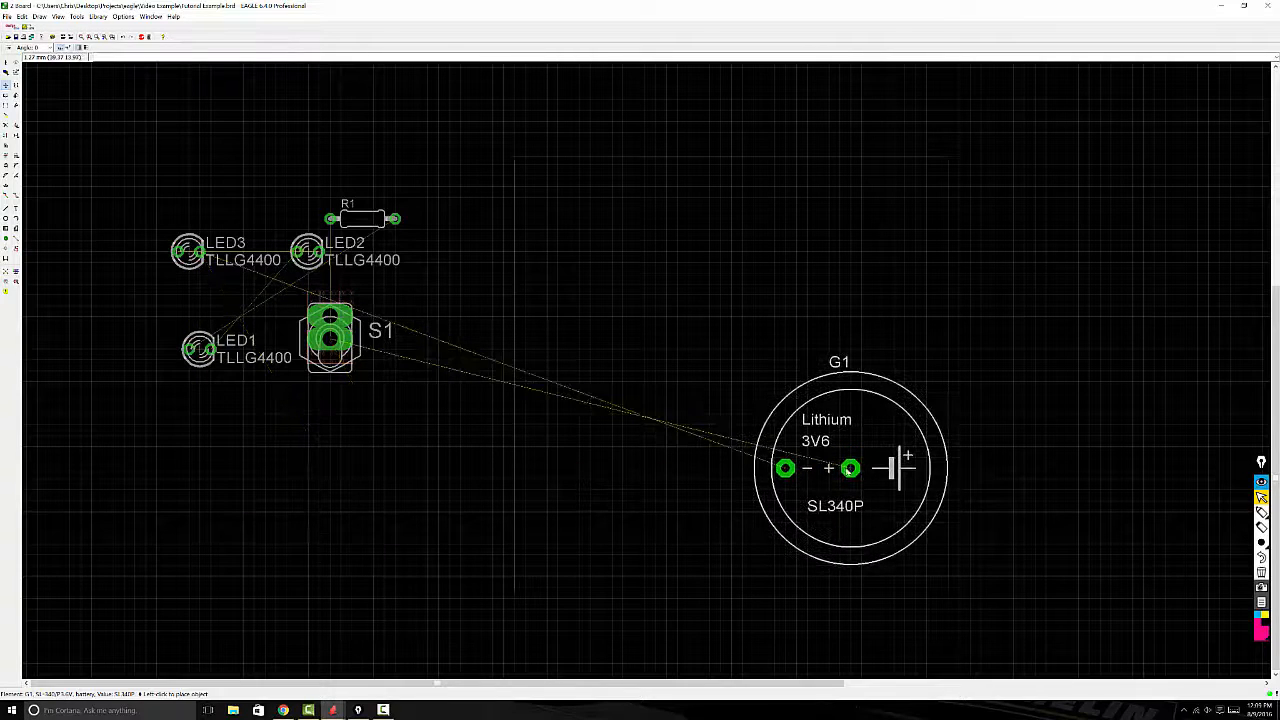
left_click(833, 472)
Step: Place switch S1 directly above the battery's positive pad and resistor R1 to the left of the switch
left_click(330, 335)
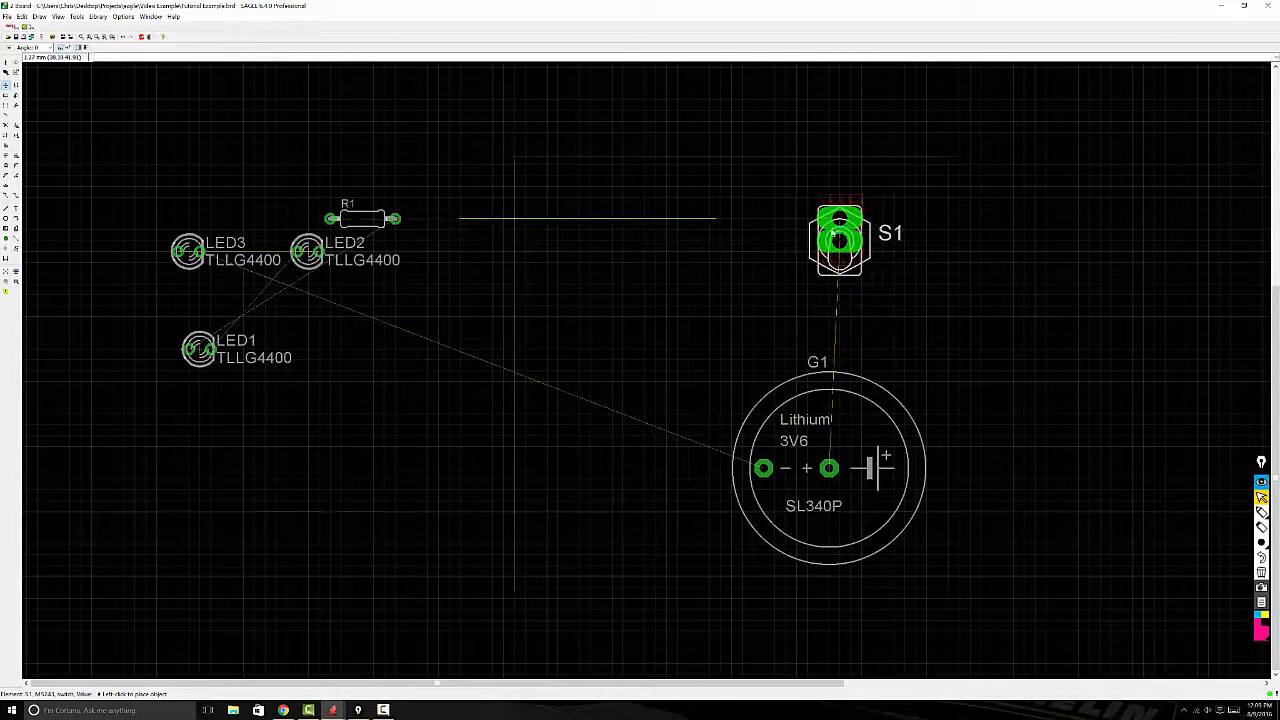
left_click(830, 232)
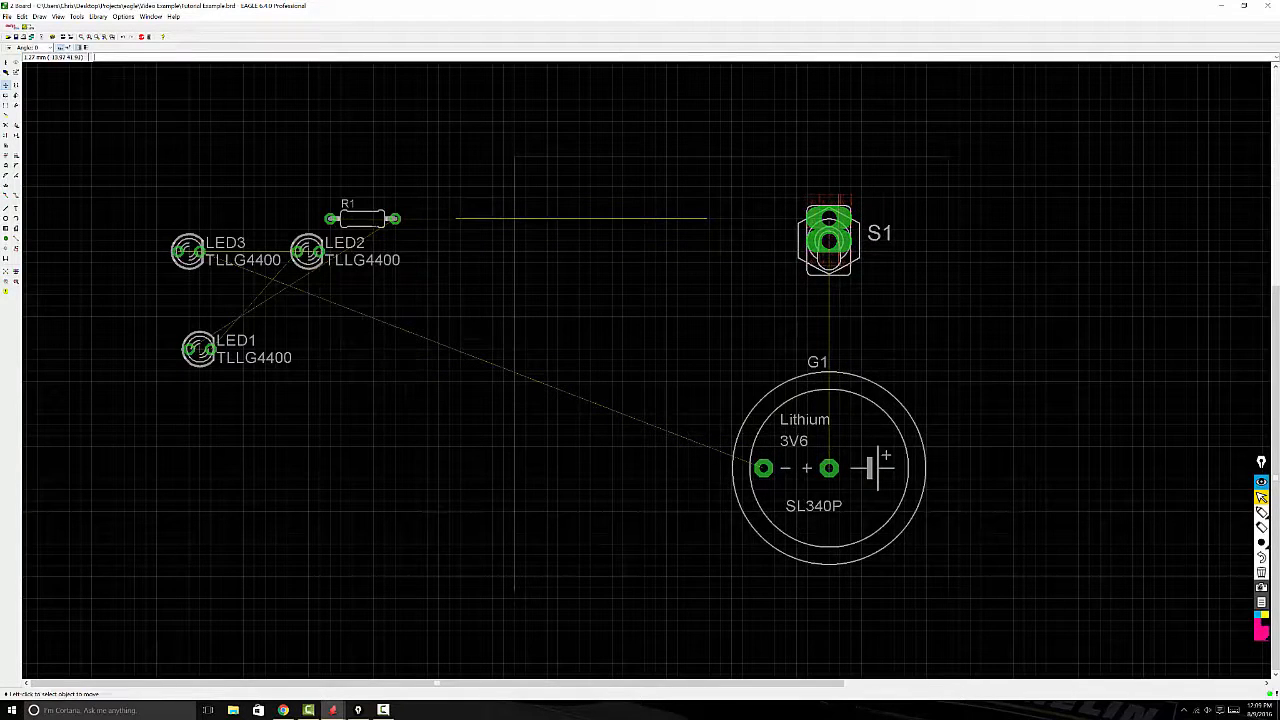
left_click(362, 218)
left_click(634, 218)
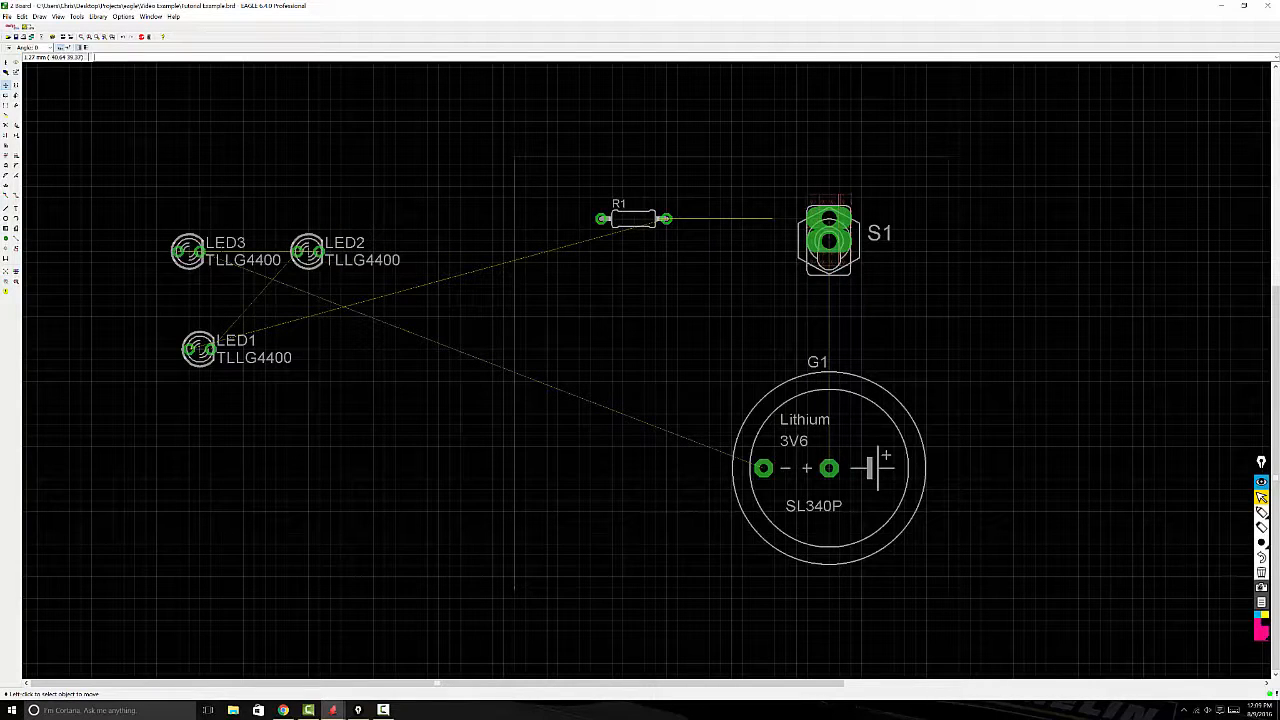
Step: Stack LED1, LED2 and LED3 in an evenly spaced vertical column below R1, with LED3 level with the battery pads
left_click(196, 348)
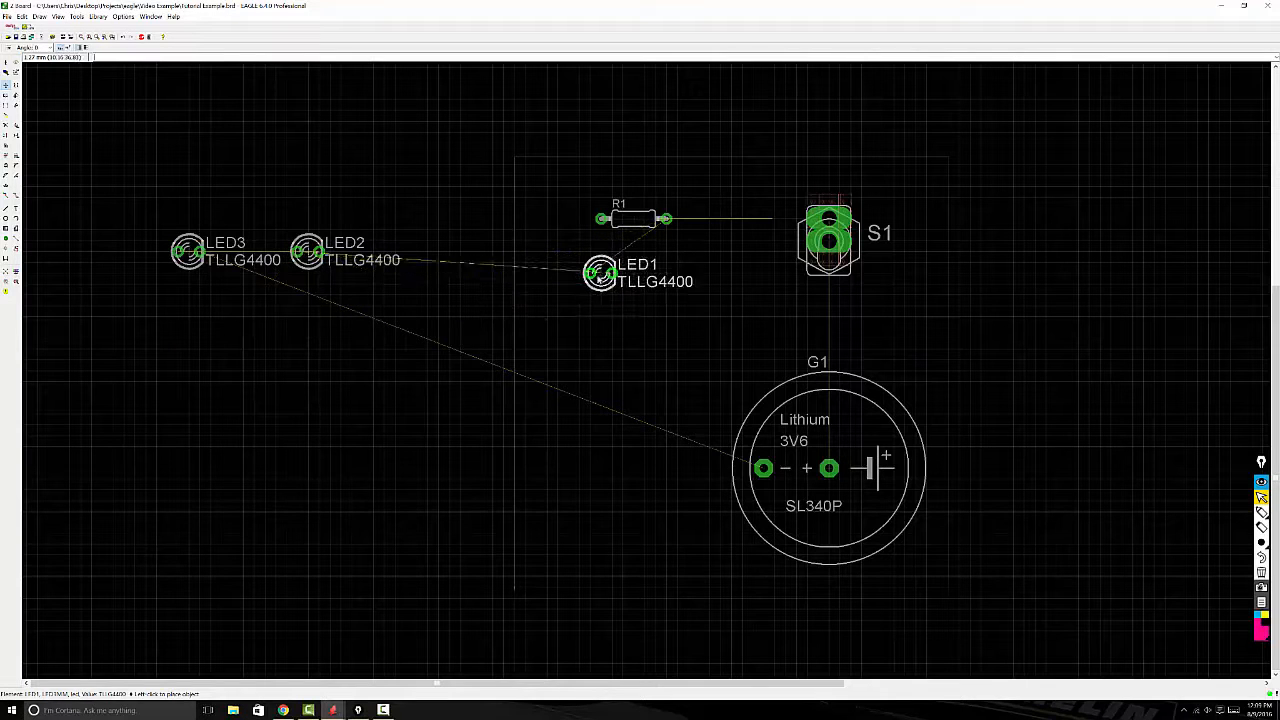
left_click(601, 296)
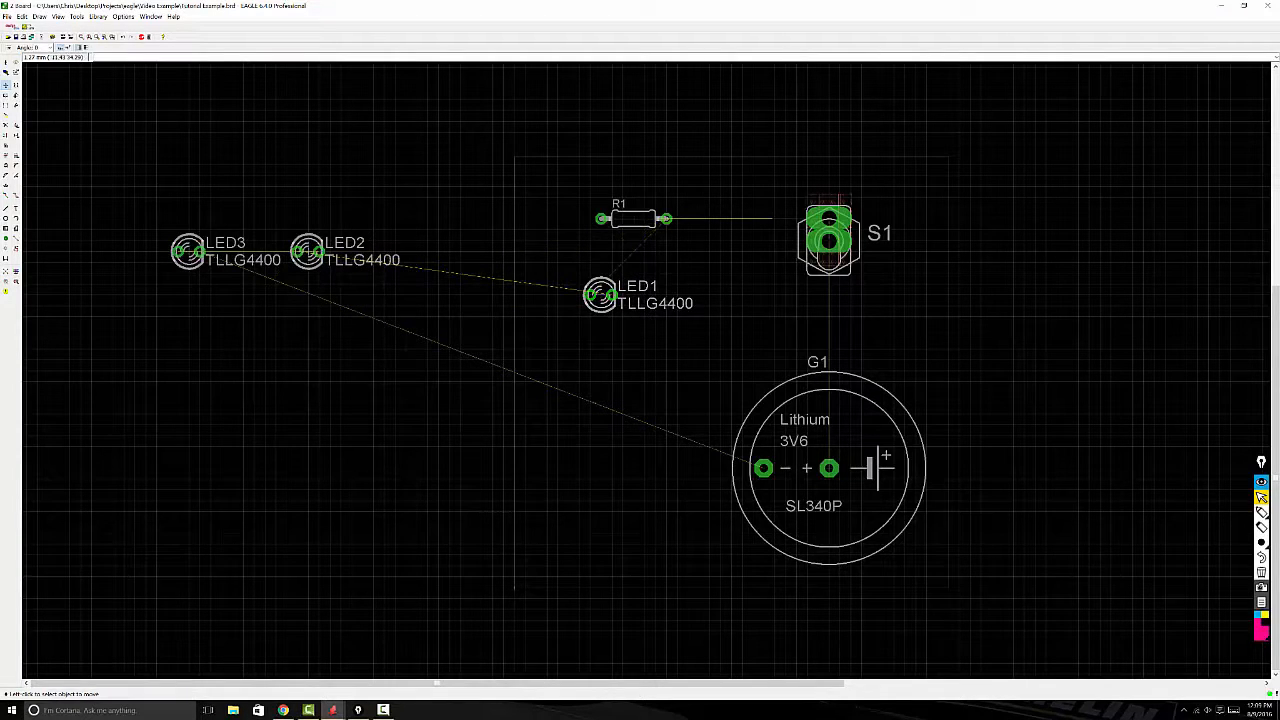
left_click(188, 251)
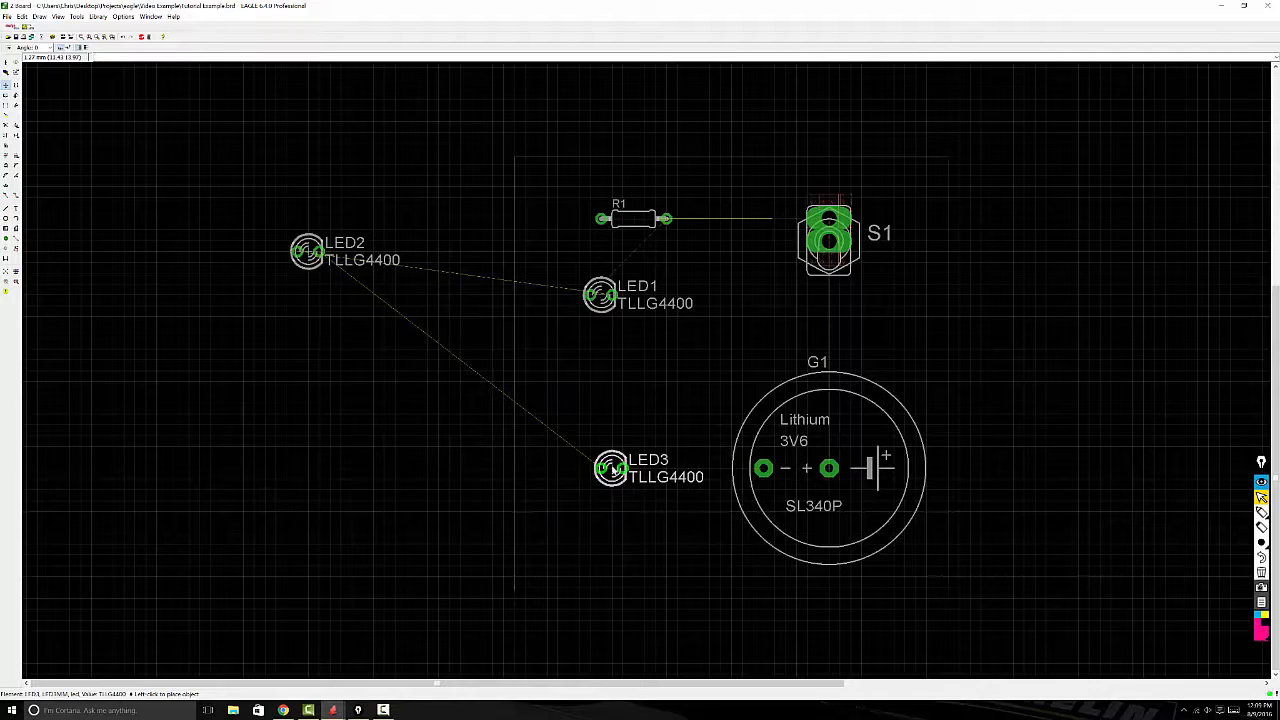
left_click(600, 468)
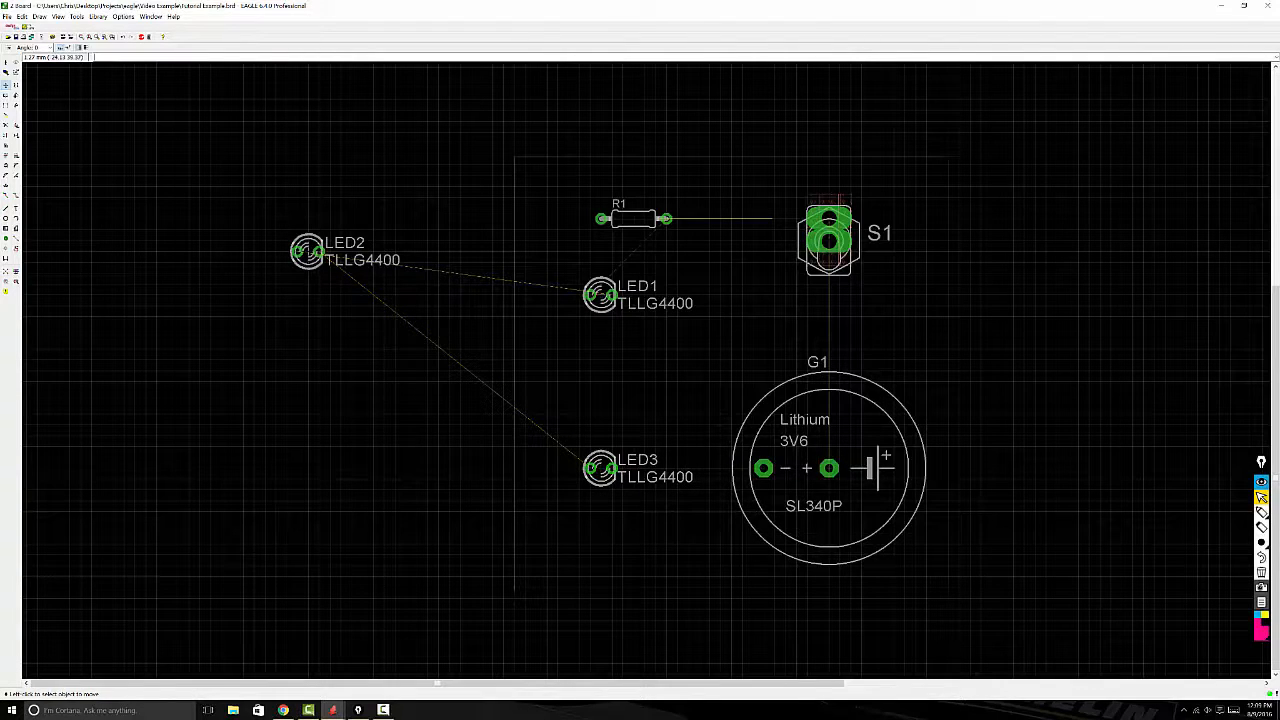
left_click(307, 251)
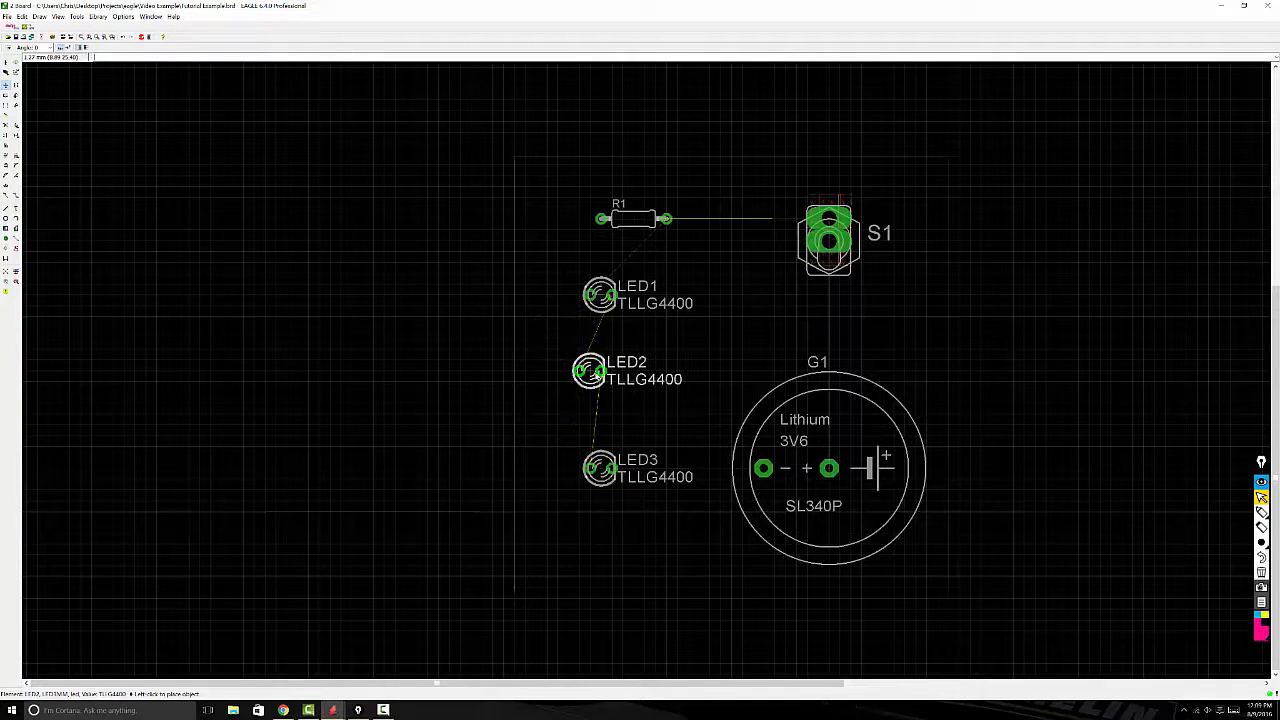
left_click(600, 380)
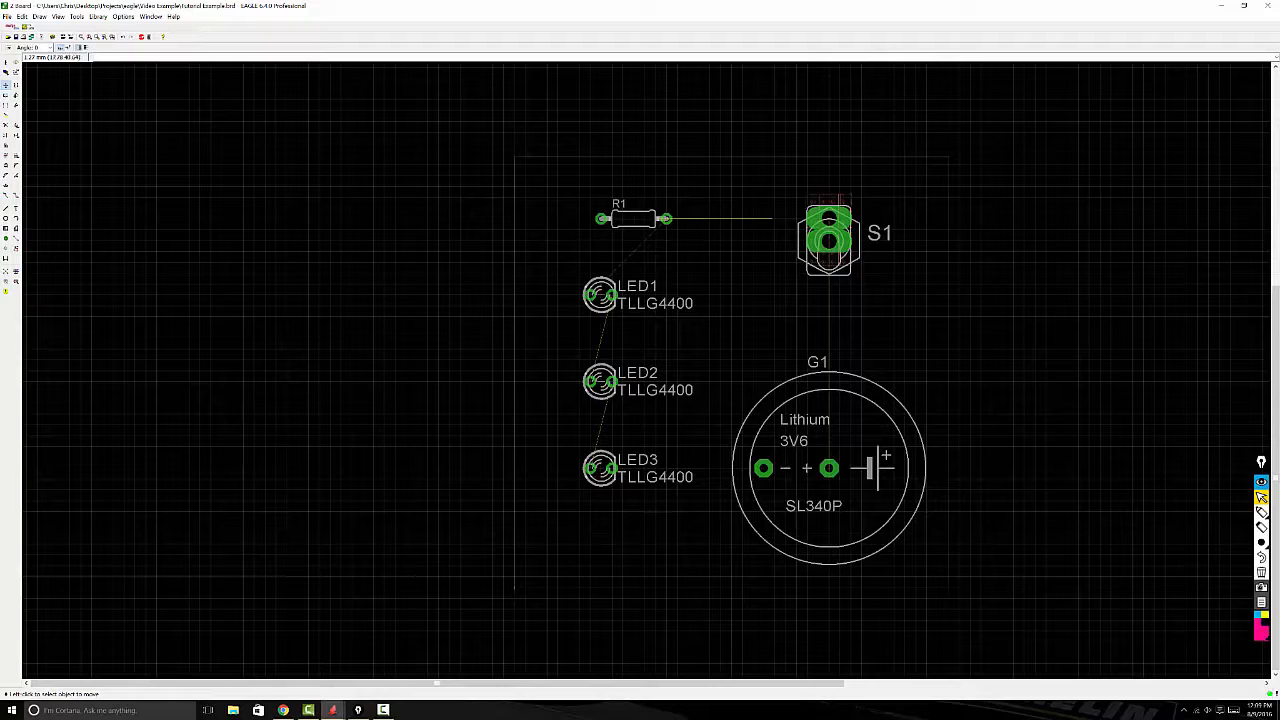
Step: Move resistor R1 slightly closer to switch S1 and rotate it by 180 degrees
left_click(633, 219)
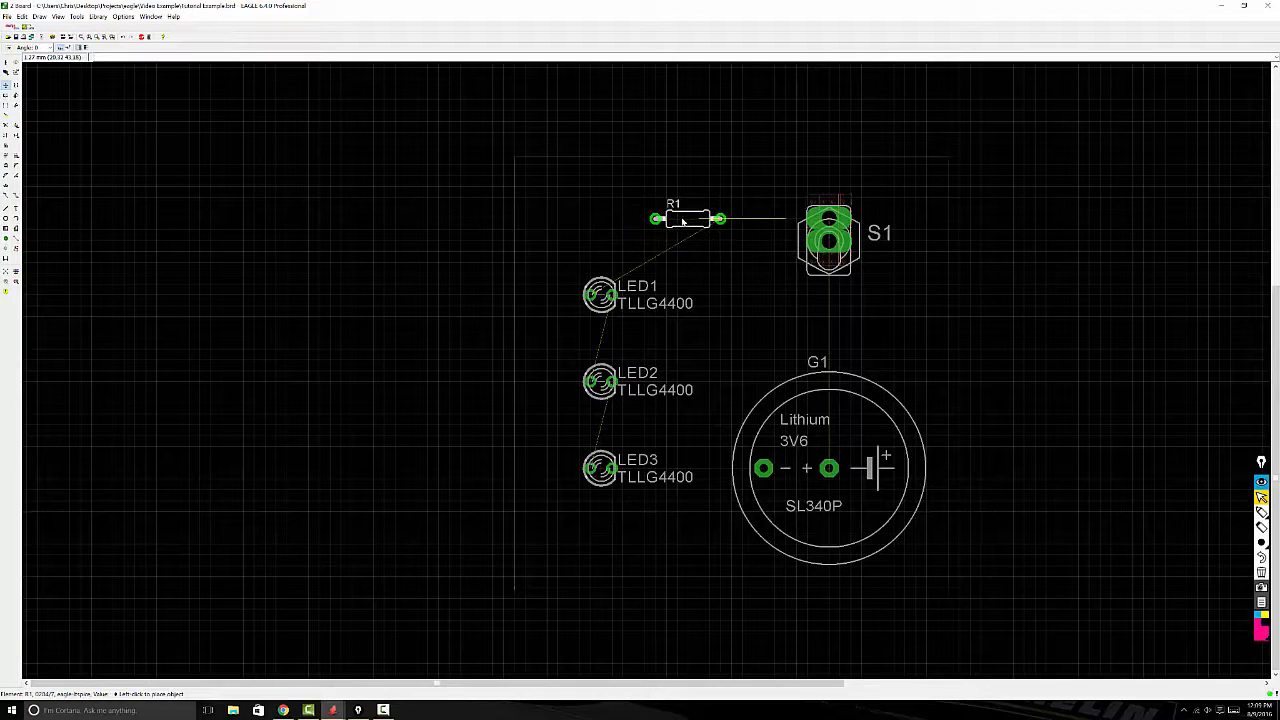
left_click(677, 219)
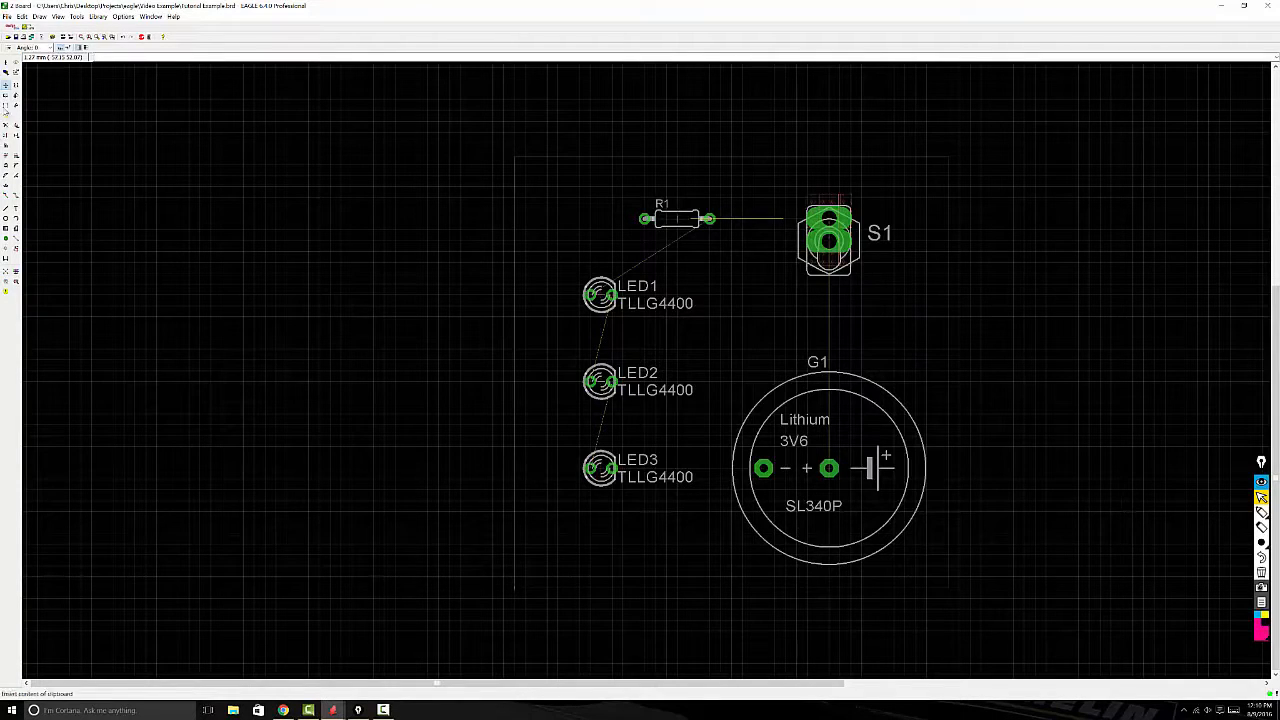
left_click(15, 87)
left_click(677, 218)
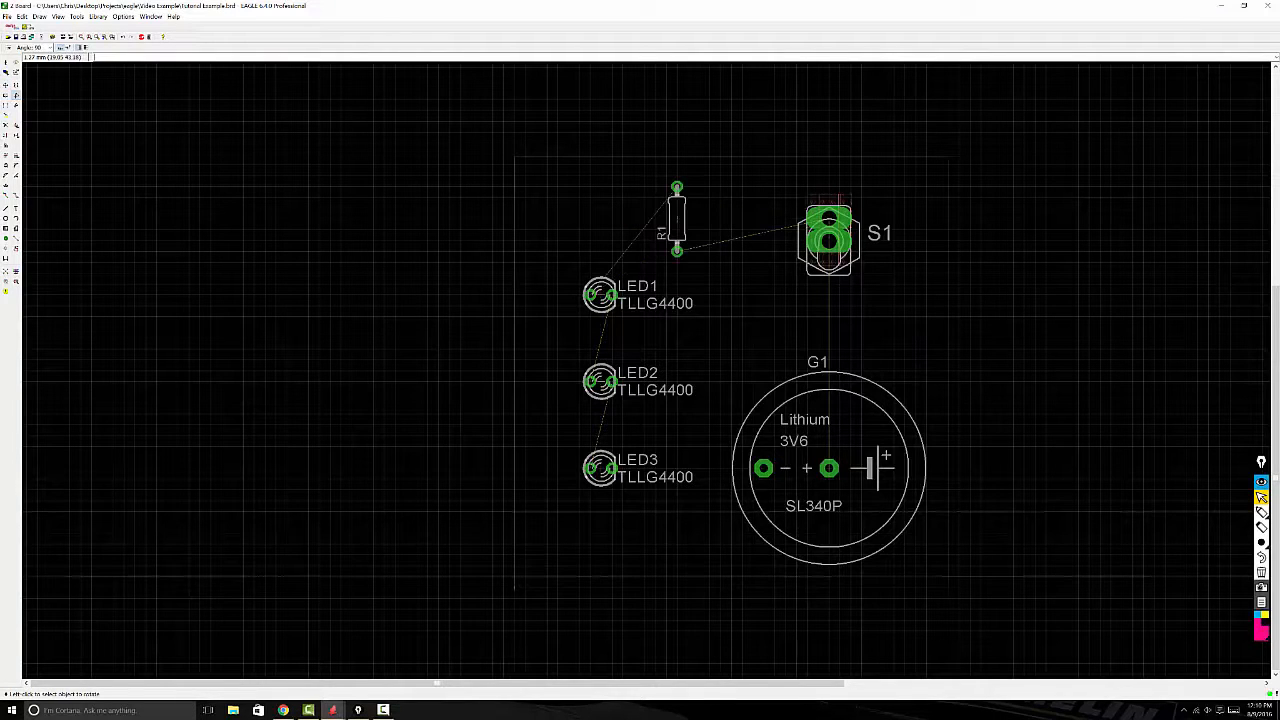
left_click(677, 218)
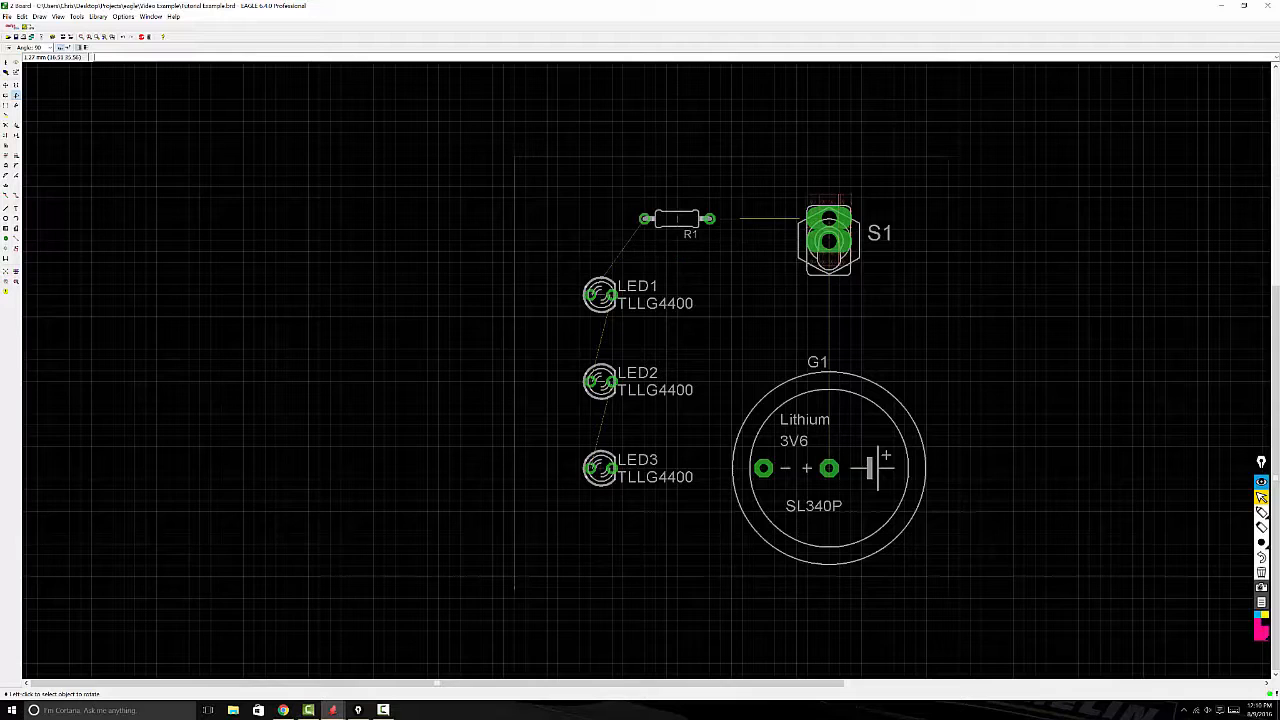
Step: Rotate LED1 and LED2 by 270 degrees each so their pads line up vertically
left_click(600, 295)
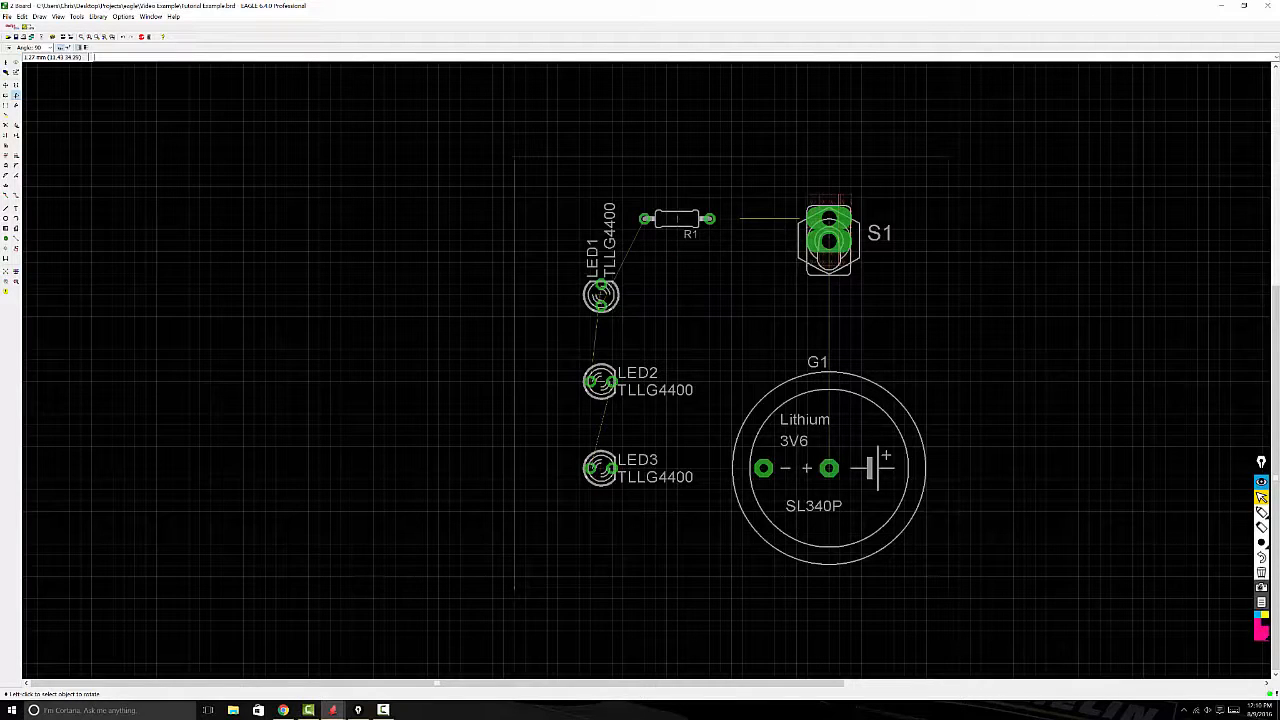
left_click(600, 295)
left_click(600, 295)
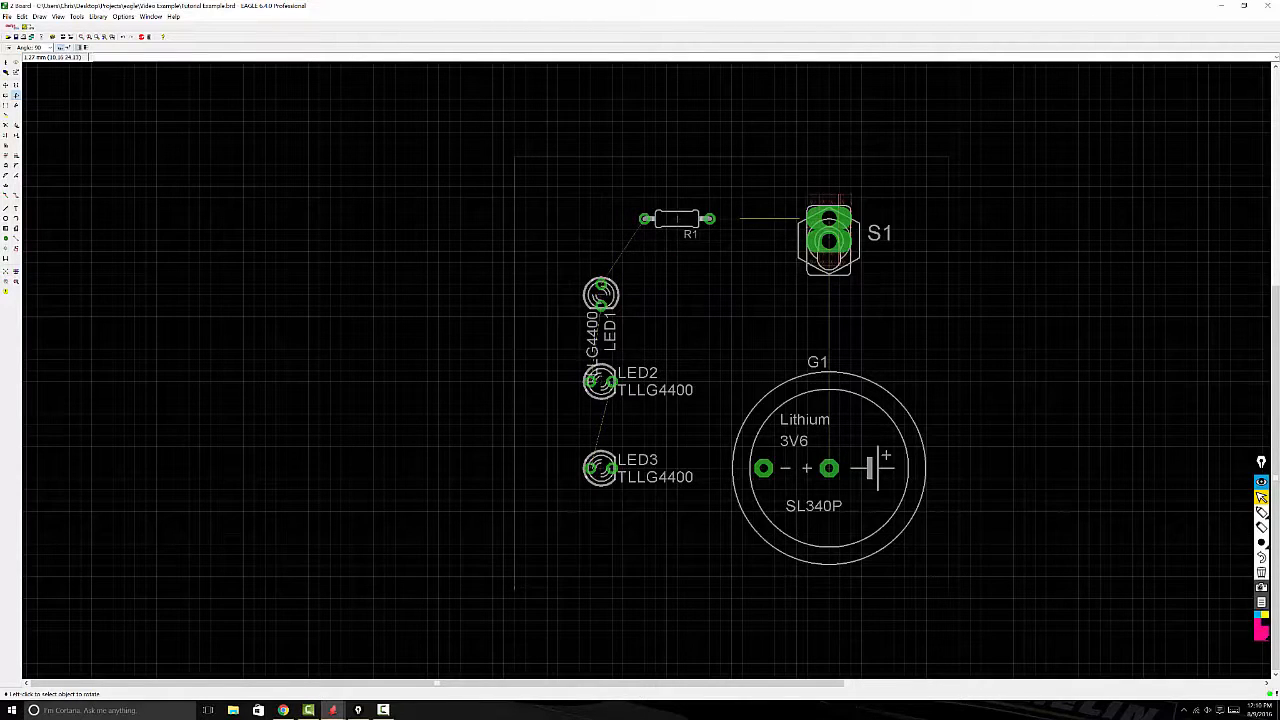
left_click(600, 381)
left_click(600, 381)
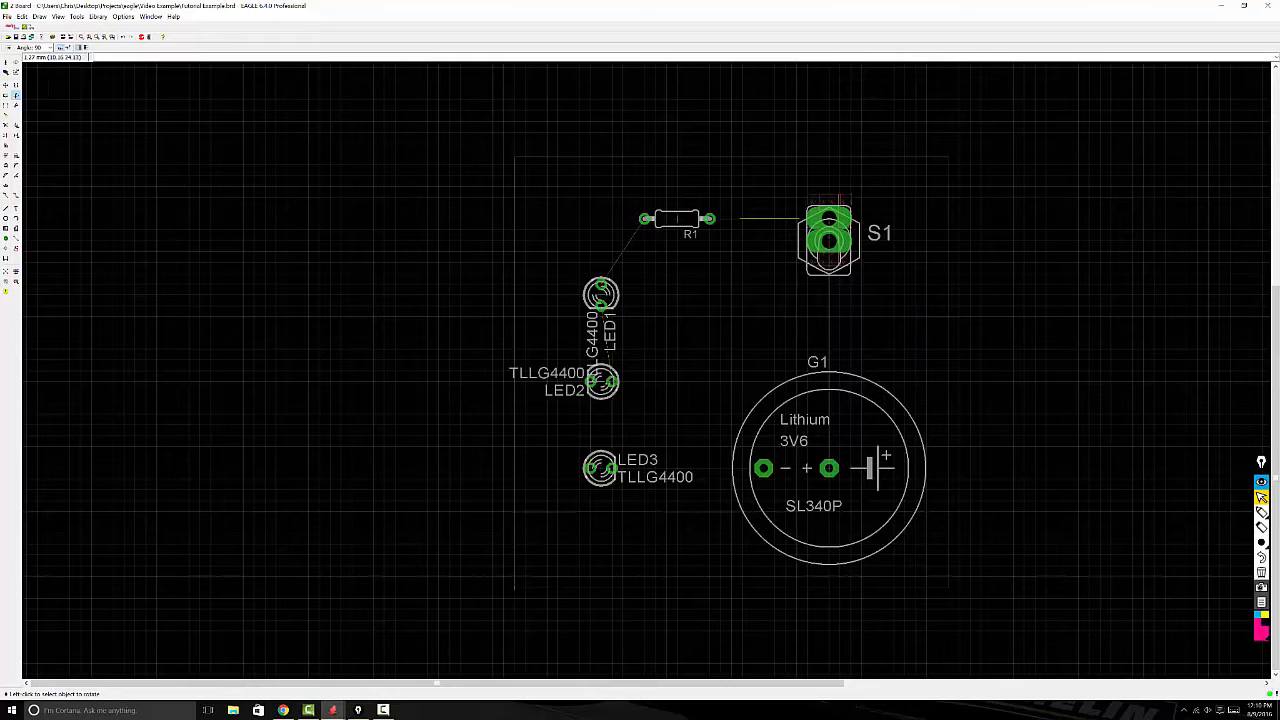
left_click(600, 381)
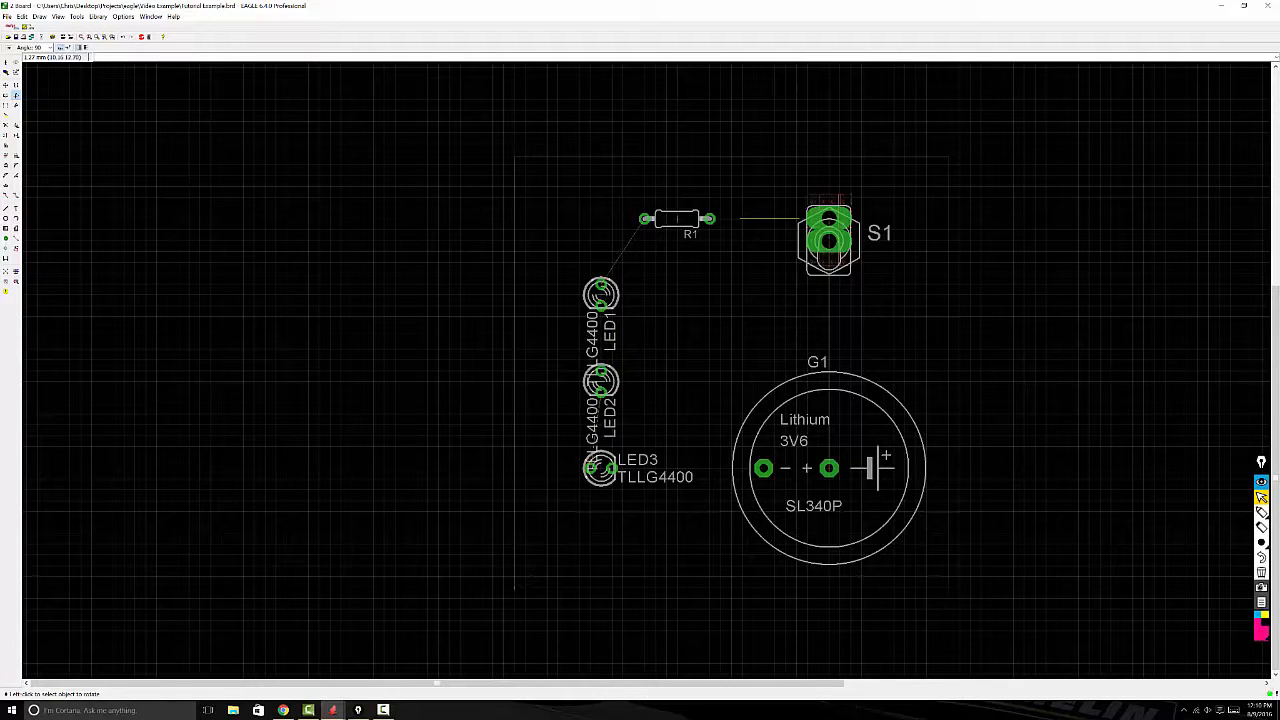
Step: Rearrange the LEDs into a wider-spaced column slightly further left, with LED1's upper pad level with R1 and LED3 below the battery pads' level
left_click(6, 86)
left_click(600, 293)
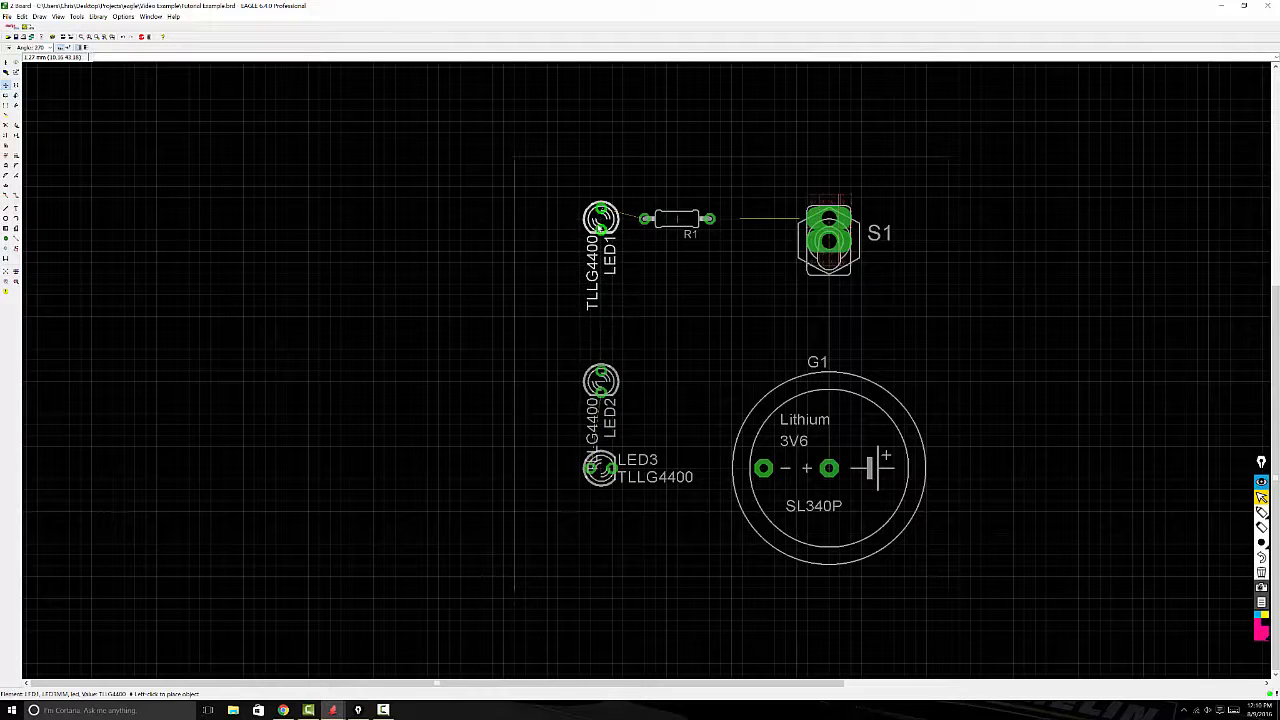
left_click(590, 230)
left_click(600, 380)
left_click(590, 380)
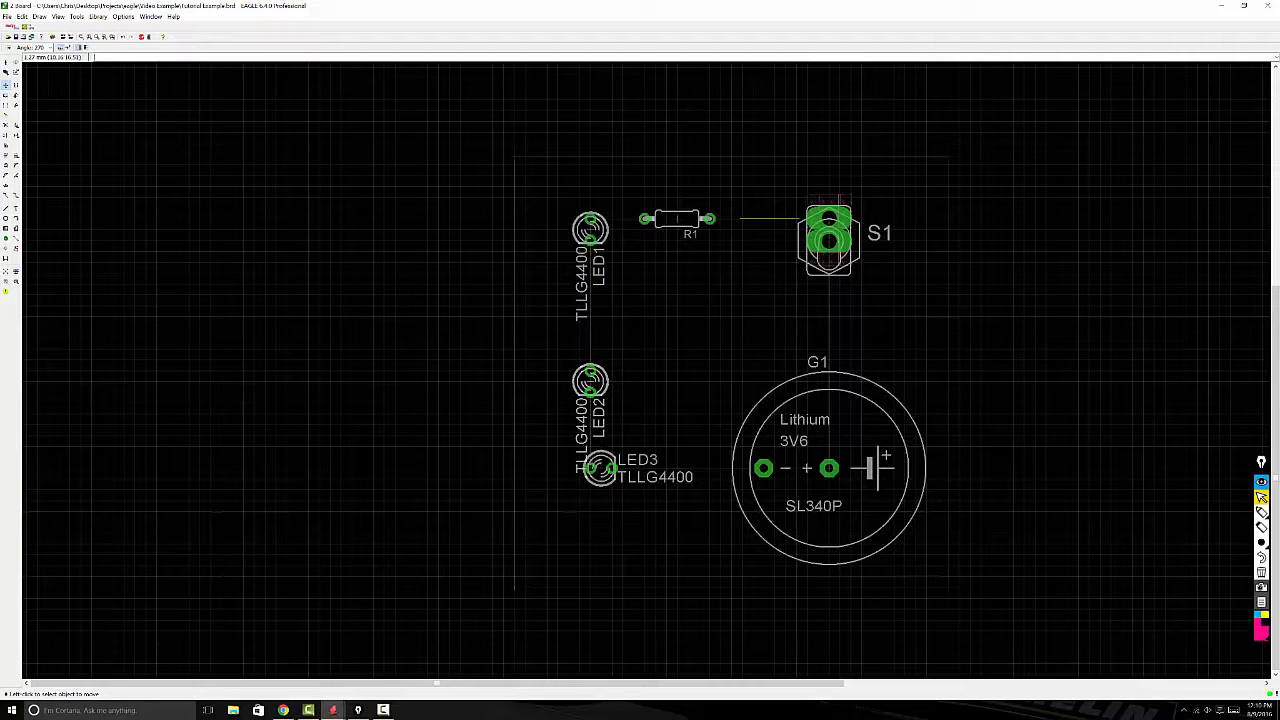
left_click(600, 467)
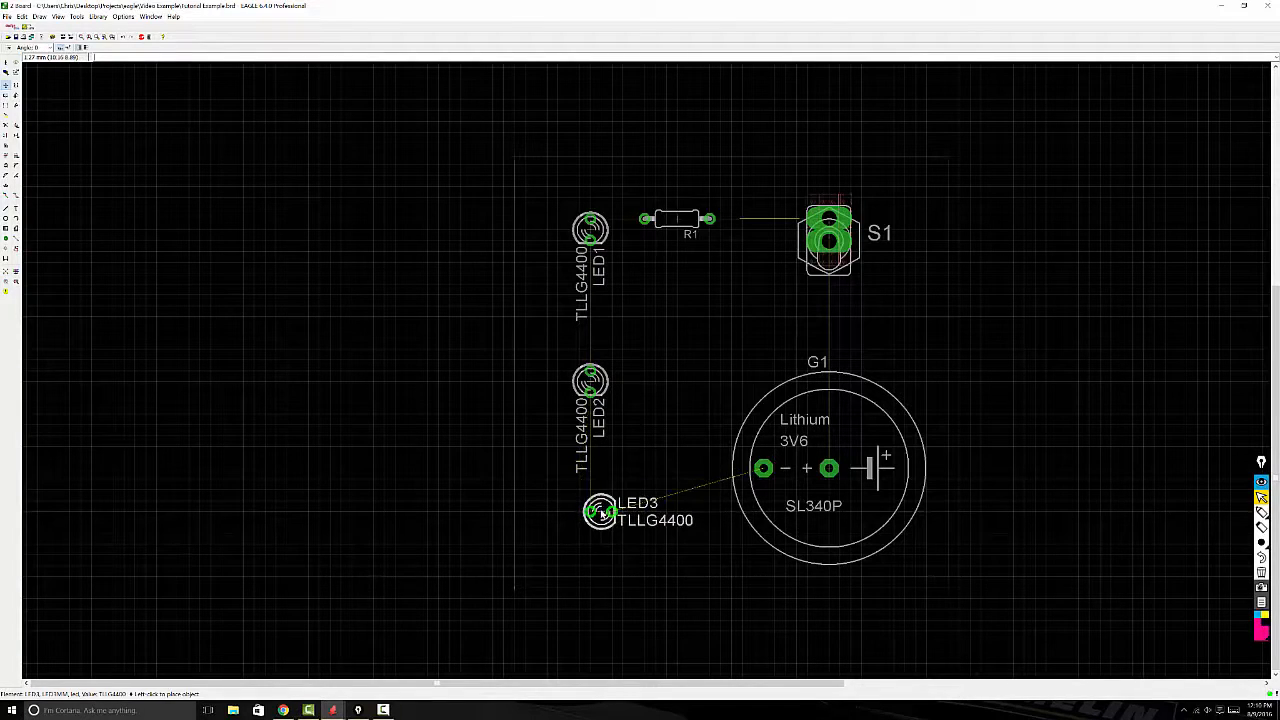
left_click(590, 512)
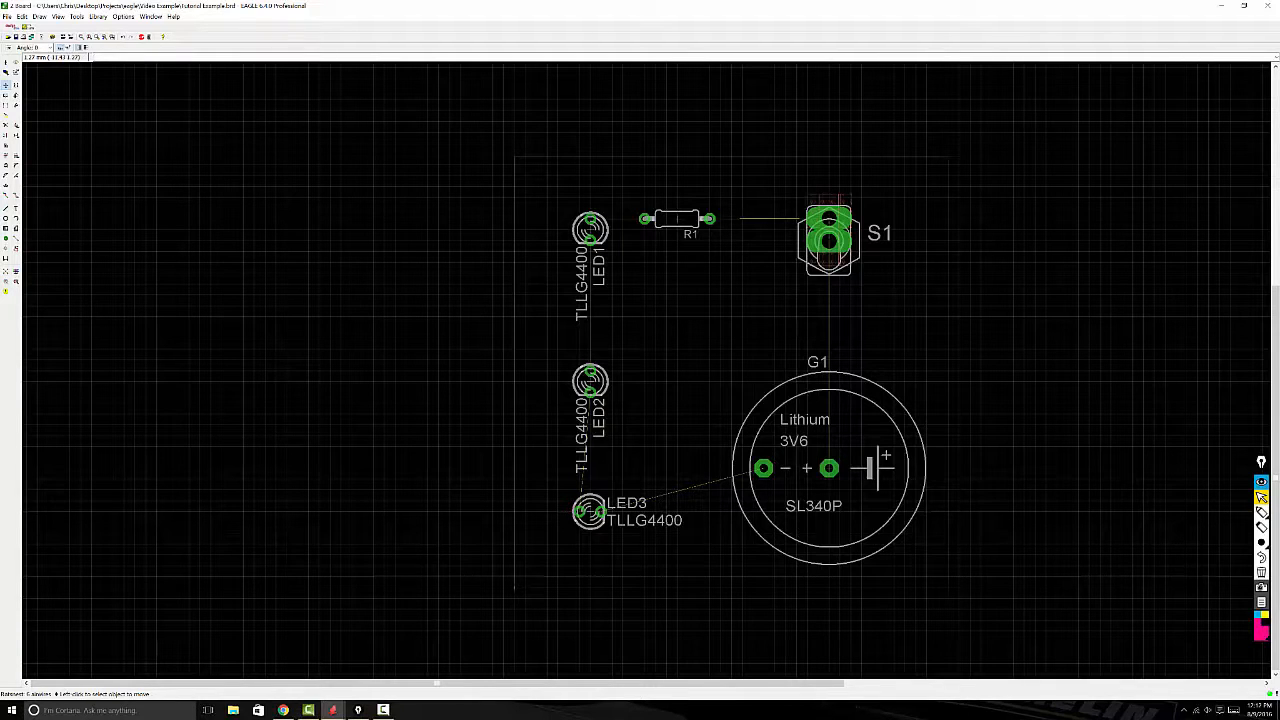
Step: Switch to the schematic and delete the return net segments running from LED3 back to G1's negative pin
left_click(335, 709)
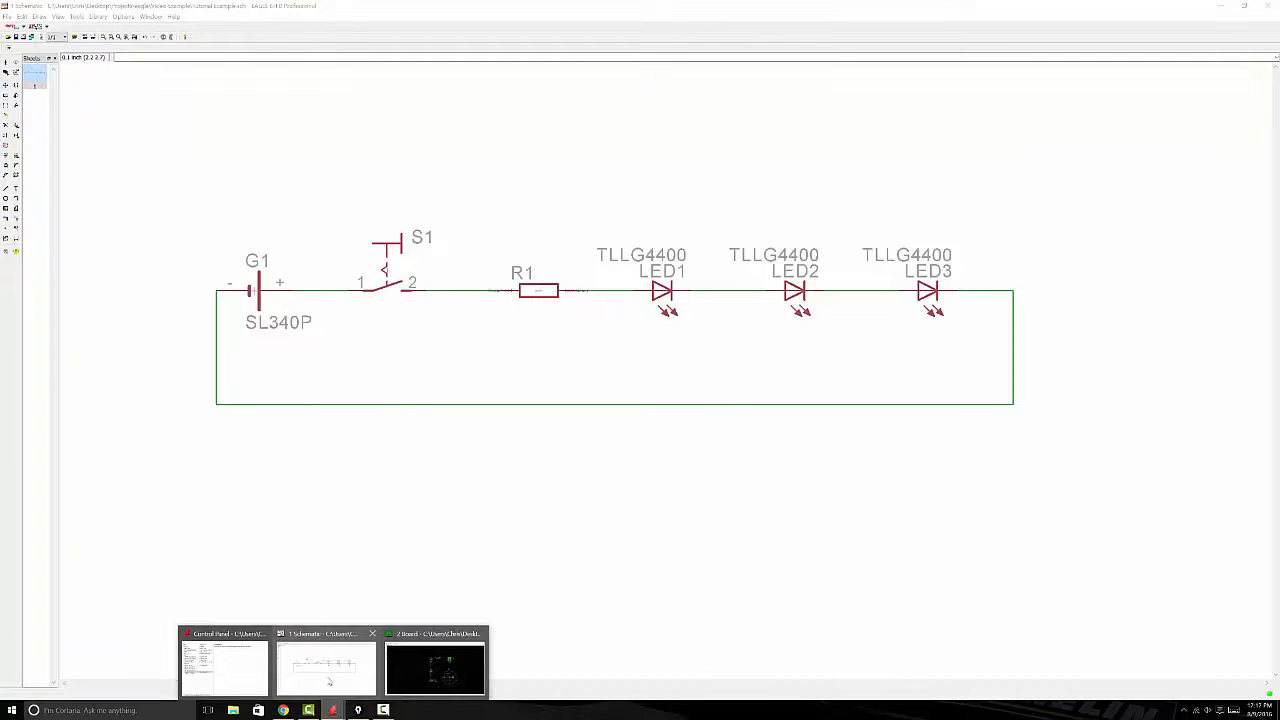
left_click(329, 682)
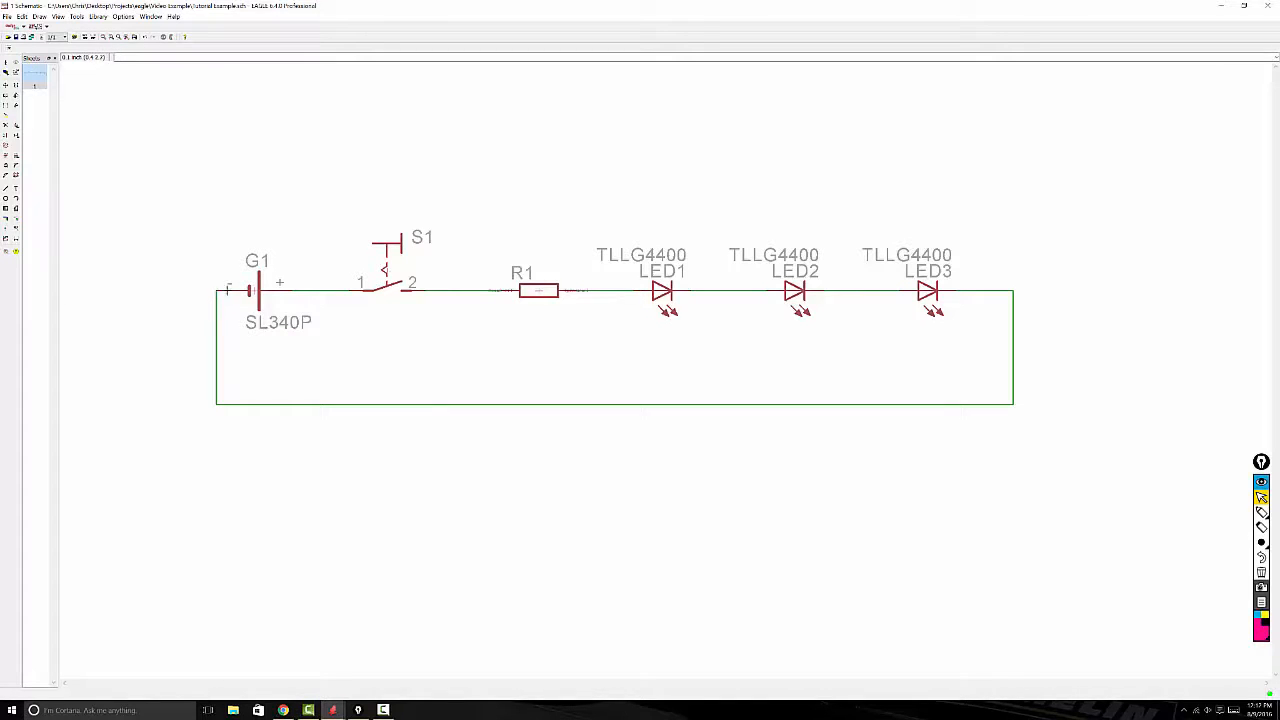
left_click(7, 127)
left_click(610, 404)
left_click(1016, 328)
left_click(1001, 292)
left_click(225, 330)
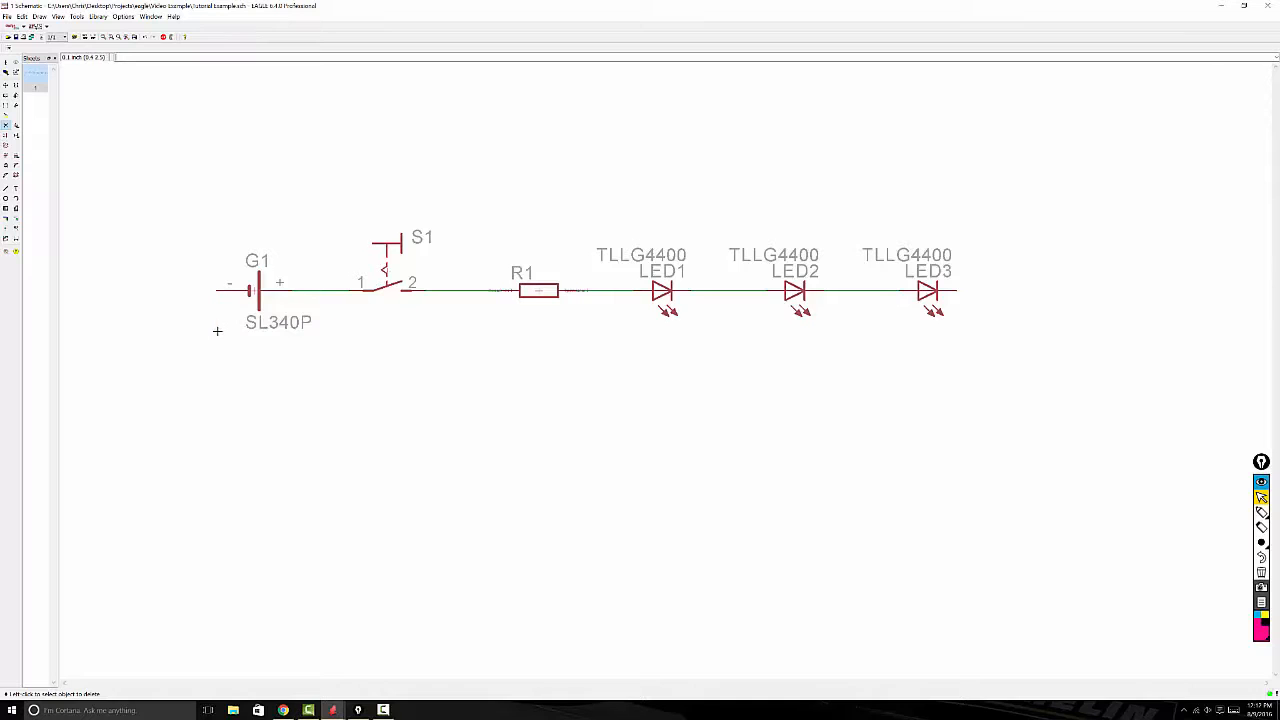
Step: Search the part library for GND and choose the GND supply symbol from the supply1 library
left_click(16, 126)
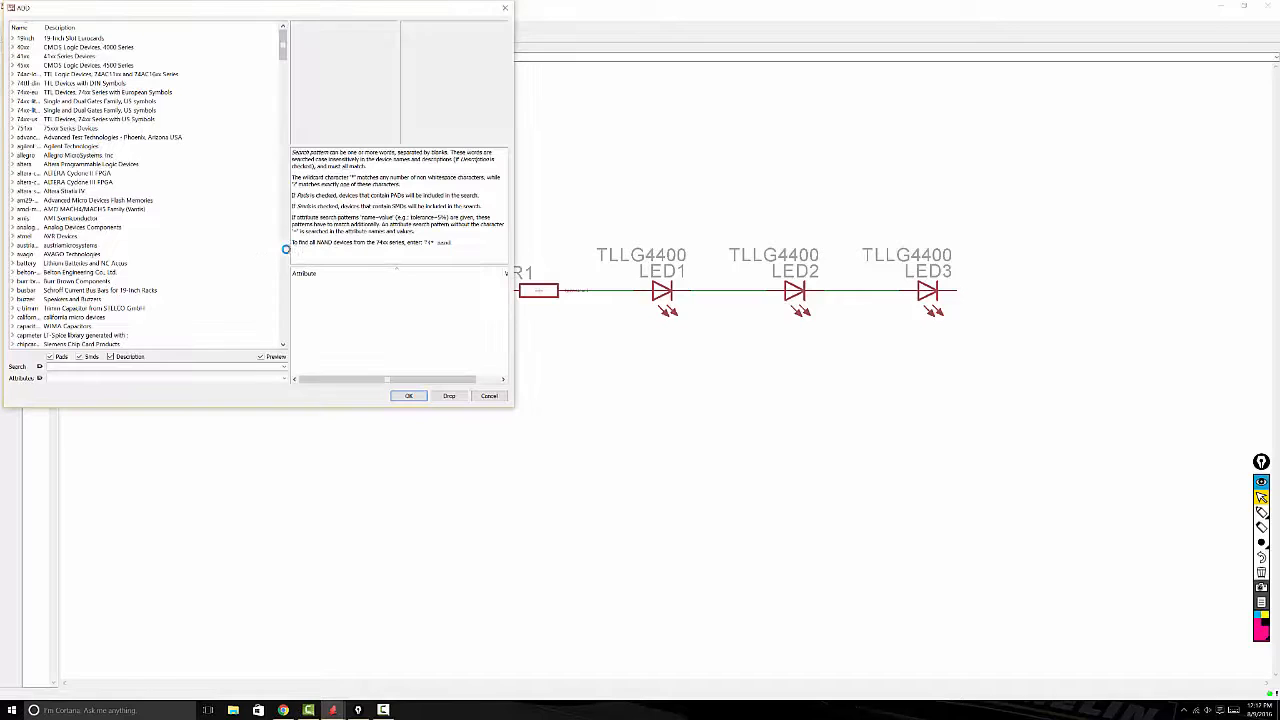
left_click(203, 367)
type("GNDND")
key("Return")
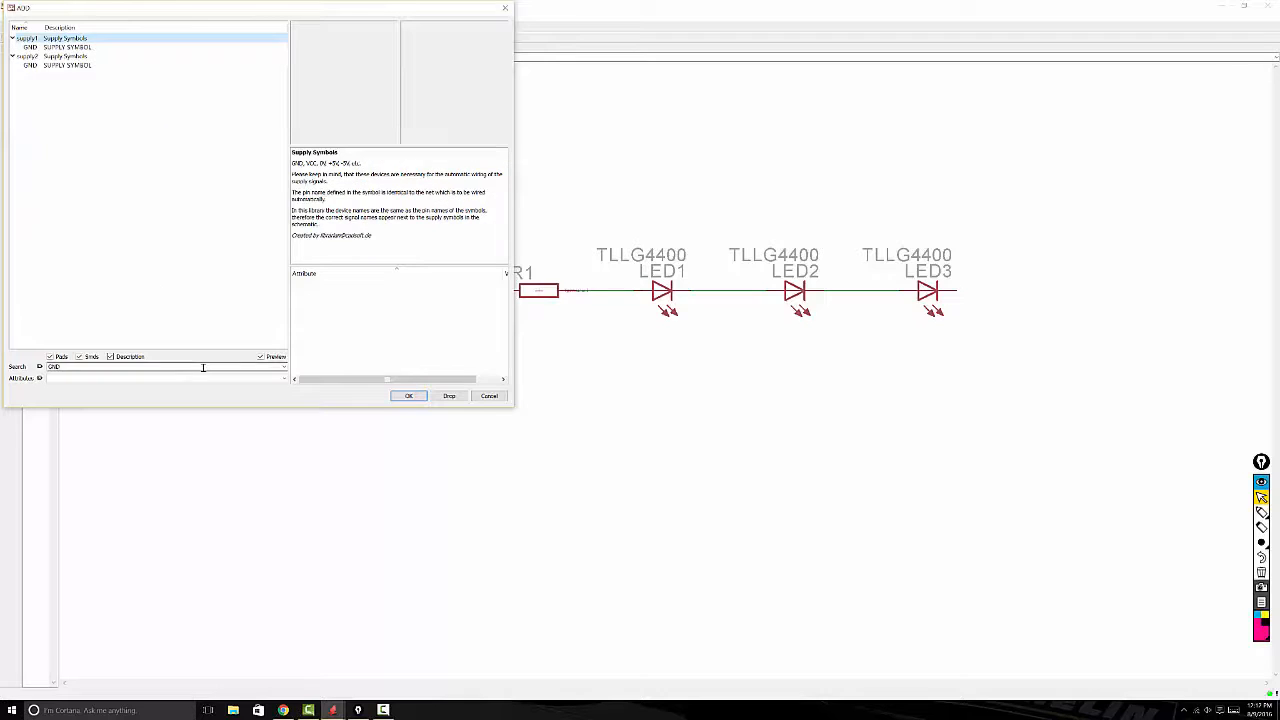
key("Down")
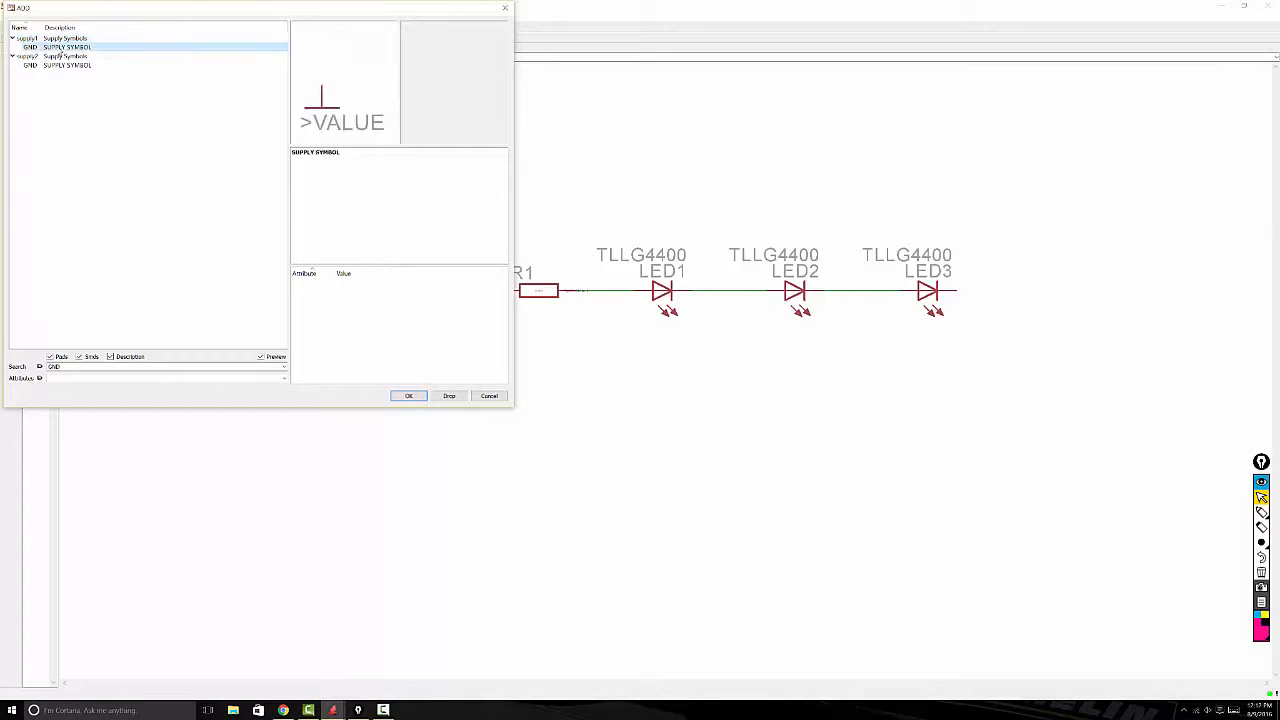
left_click(61, 66)
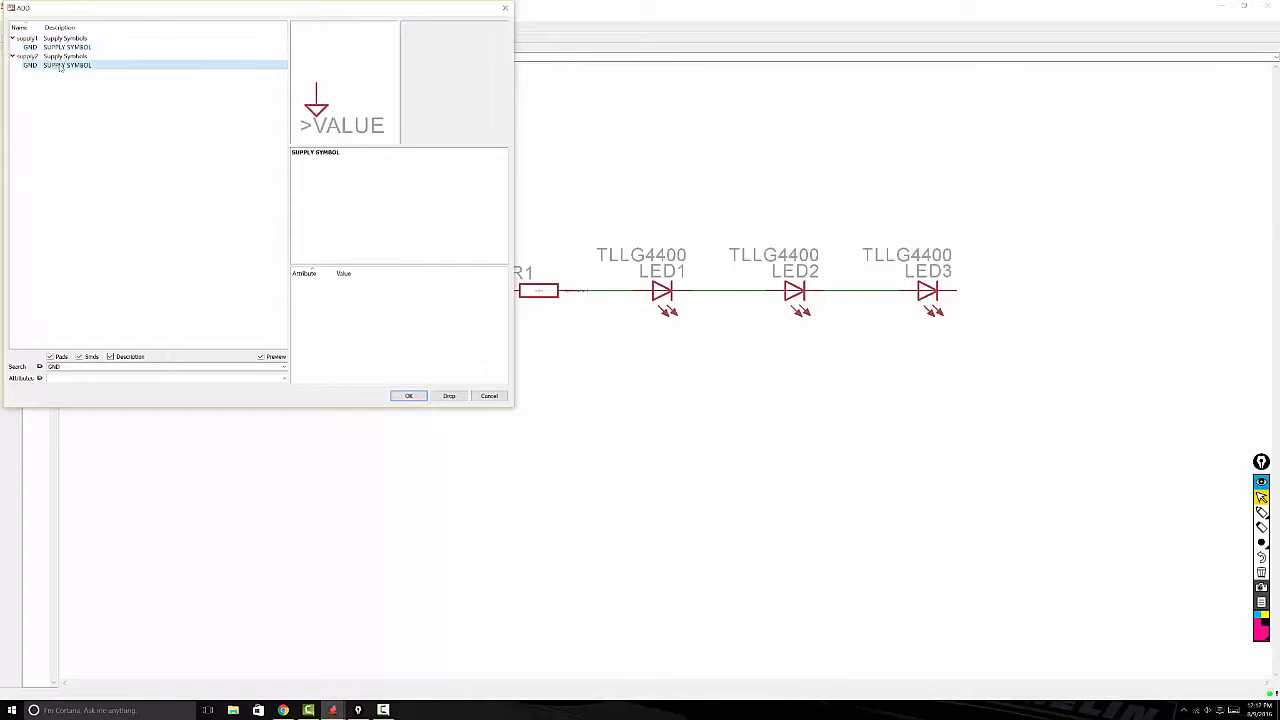
left_click(65, 48)
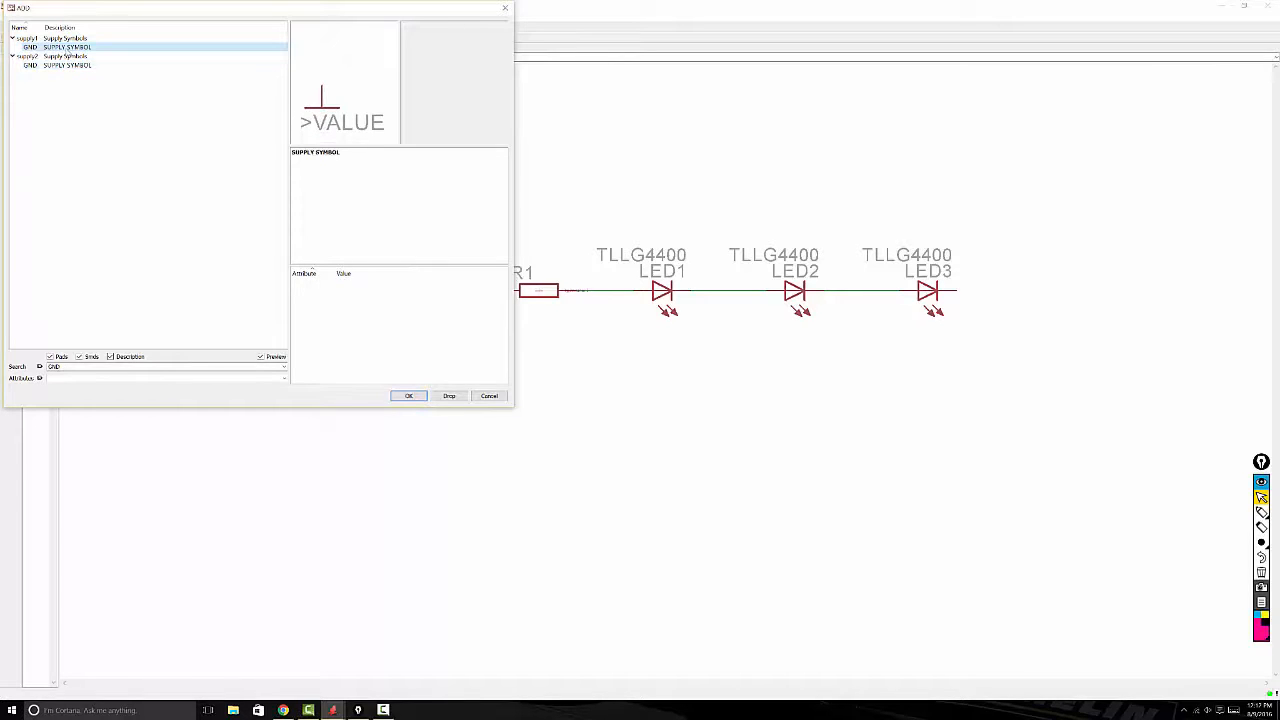
double_click(65, 48)
Step: Place one GND symbol below G1's negative pin and another below LED3's free end, then finish adding parts
left_click(197, 383)
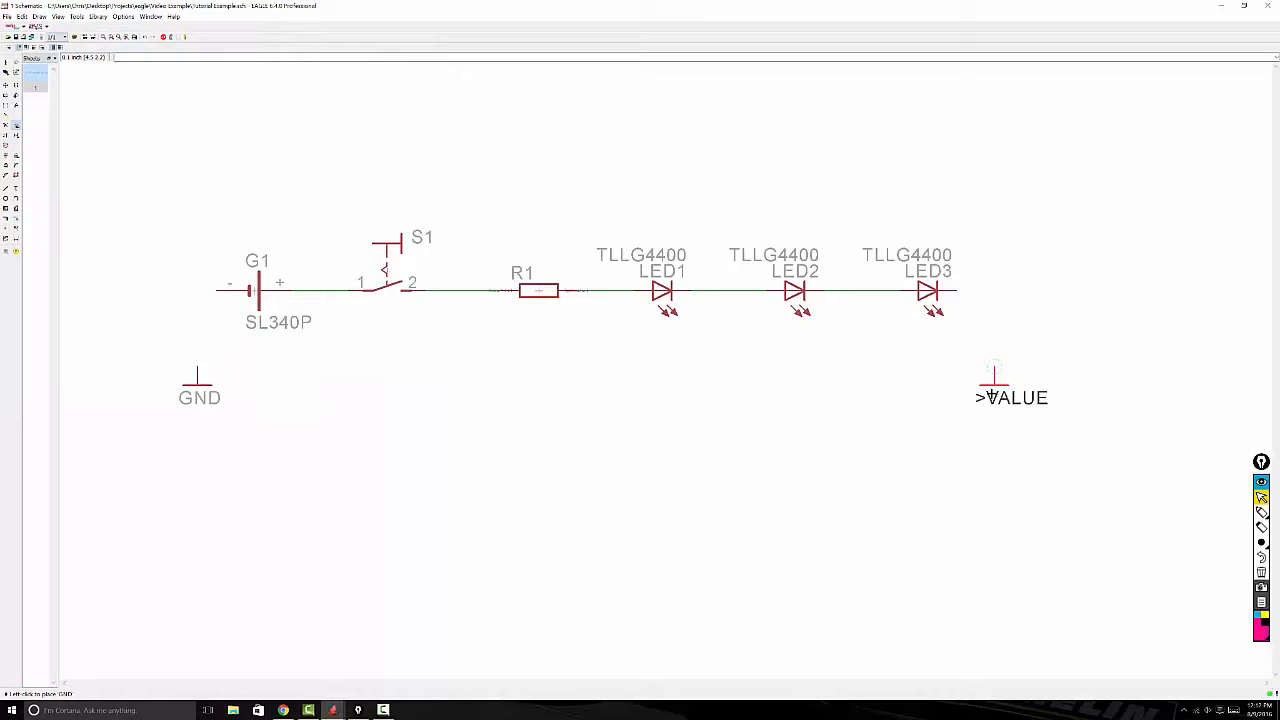
left_click(993, 368)
key("Escape")
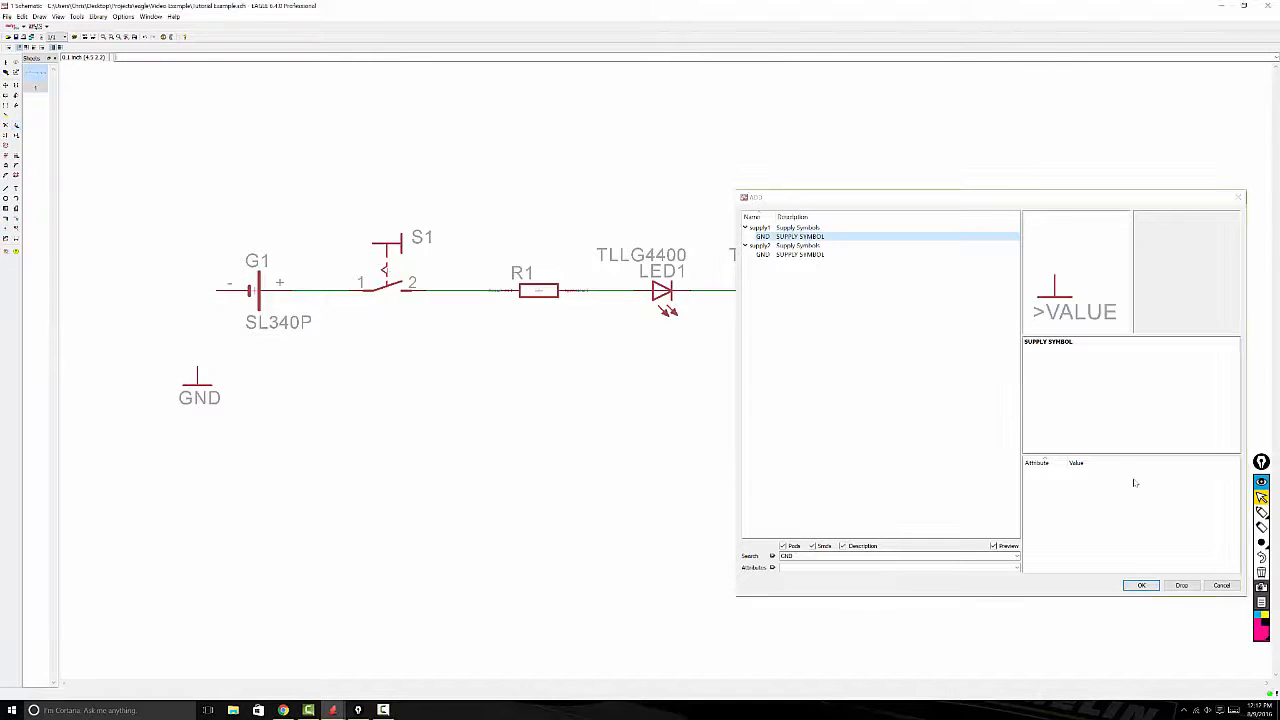
key("Escape")
Step: Wire G1's negative pin and LED3's free pin to their nearest GND symbols on the Nets layer
left_click(6, 188)
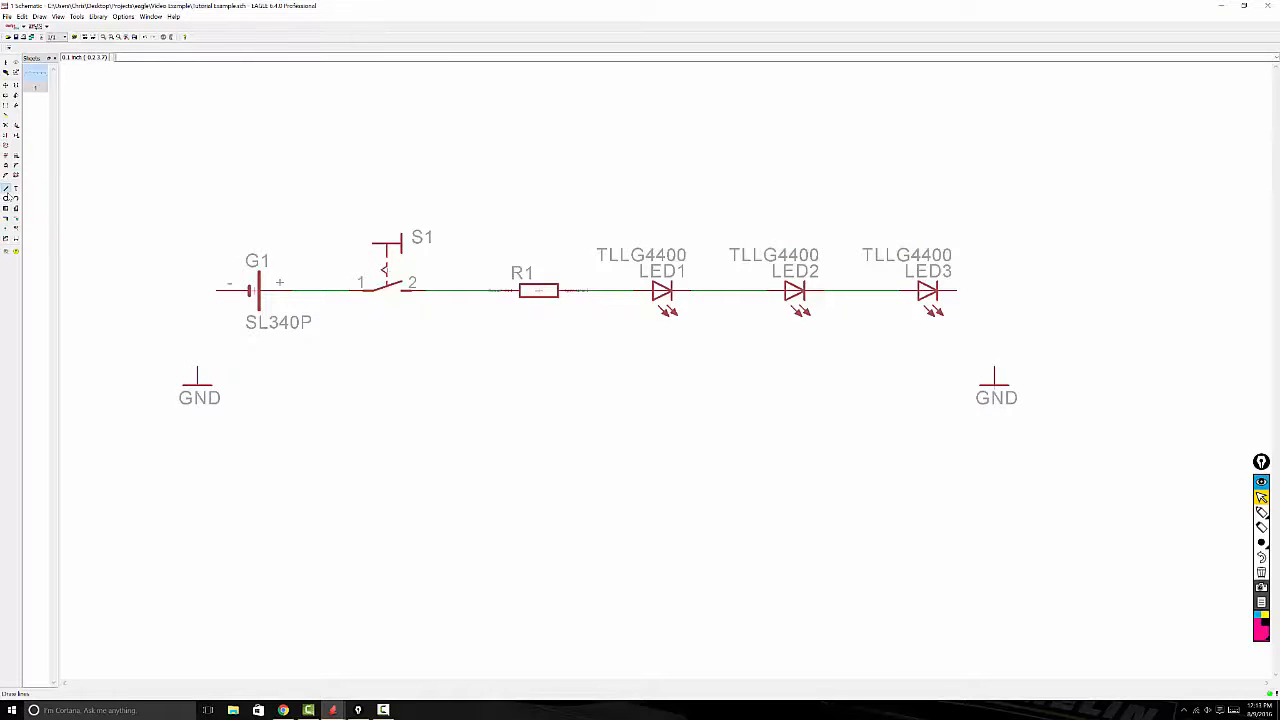
left_click(217, 291)
left_click(200, 365)
key("Escape")
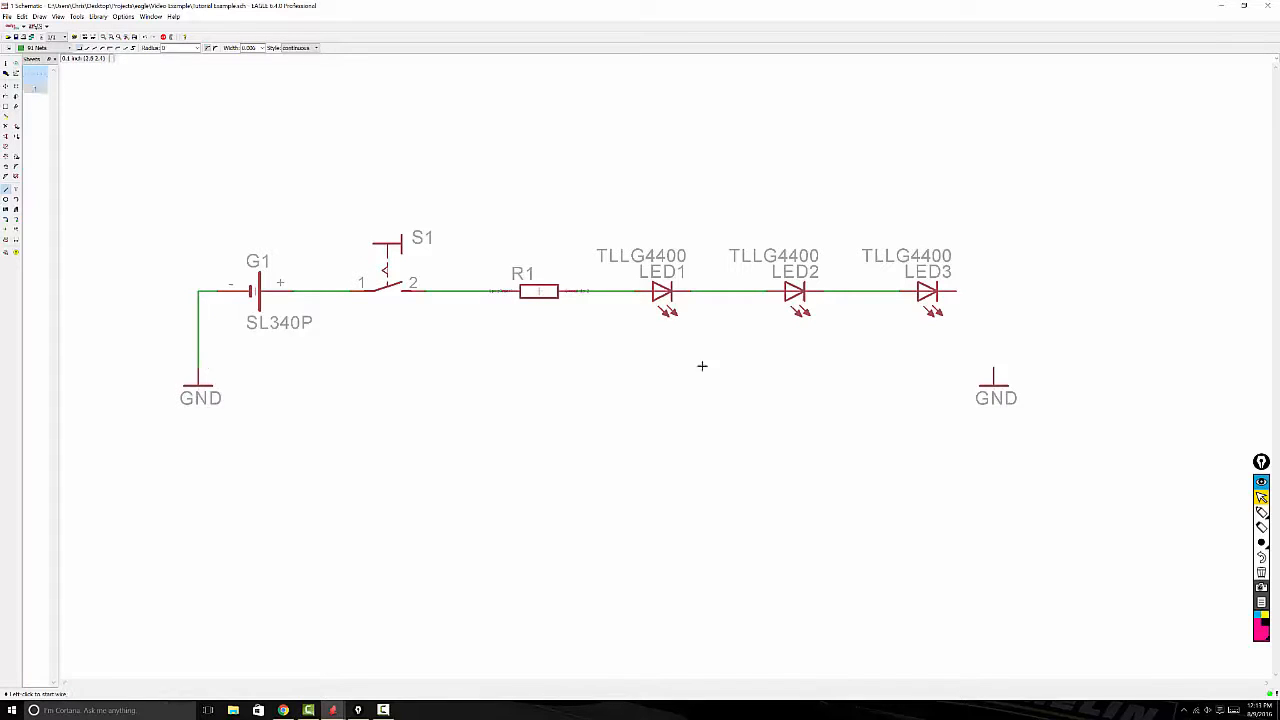
left_click(957, 292)
left_click(993, 369)
key("Escape")
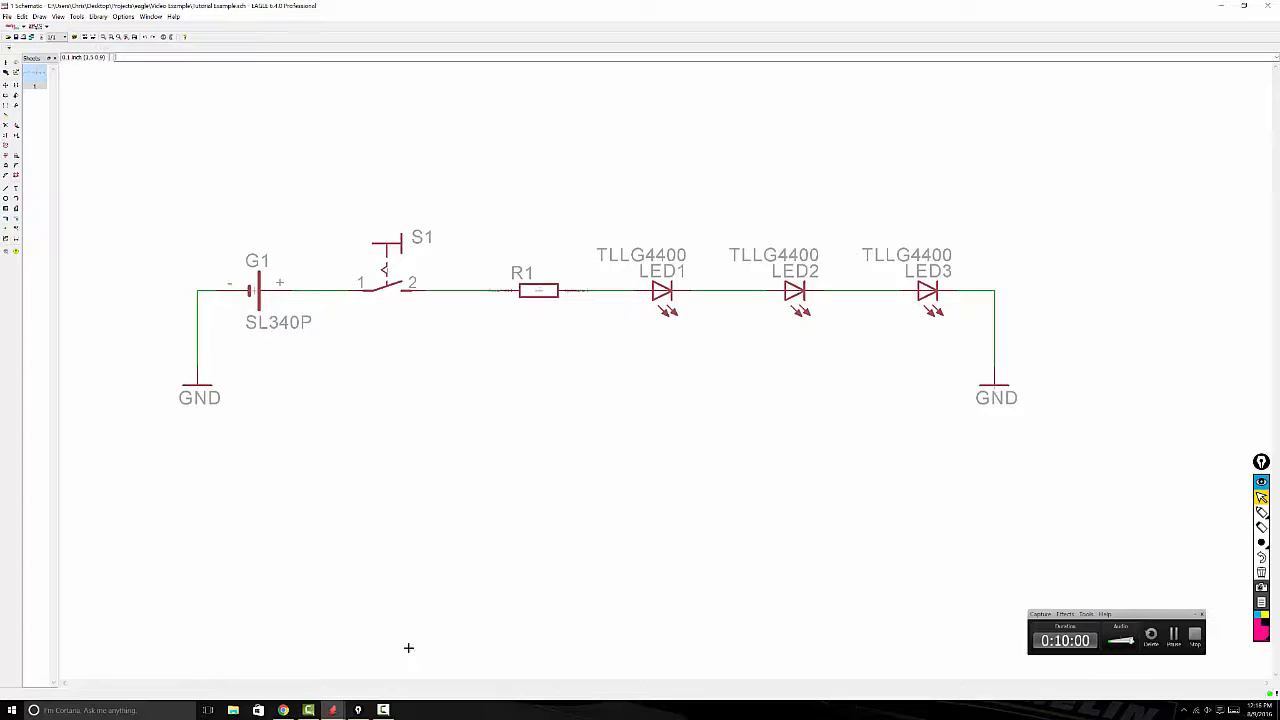
Step: Switch to the board and draw a closed rectangular polygon on layer 16 Bottom along the board outline
left_click(334, 709)
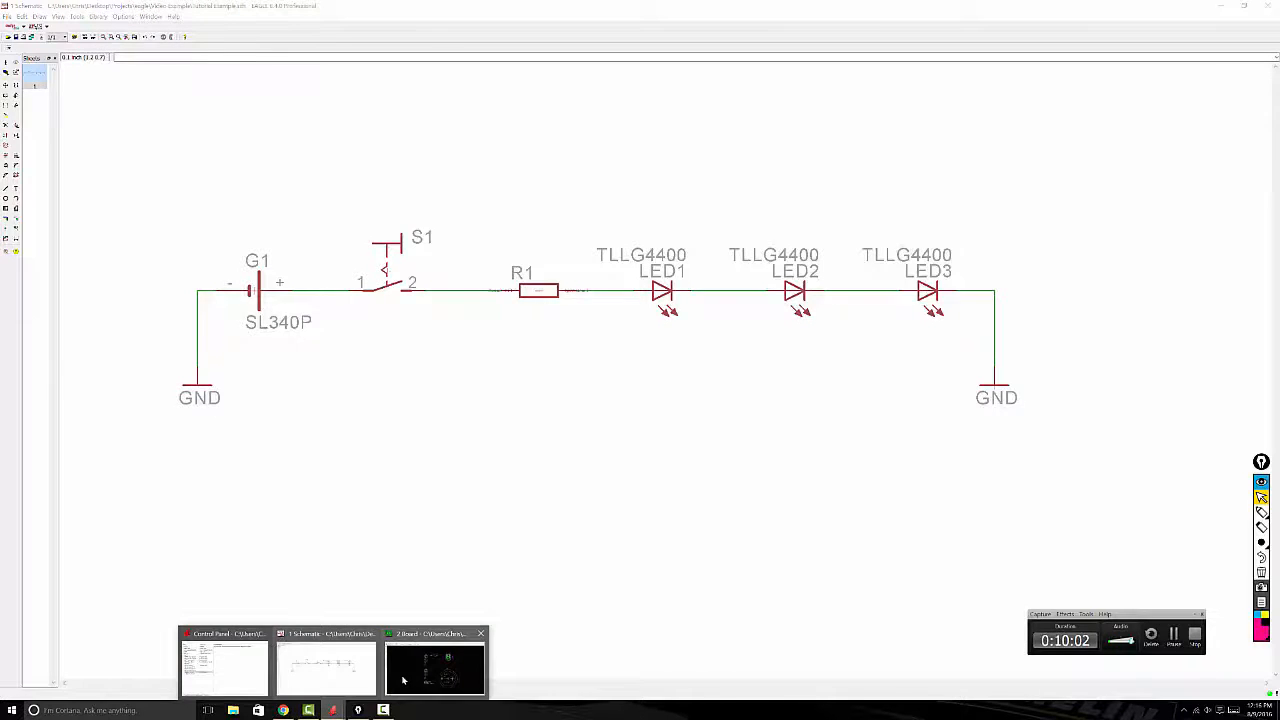
left_click(404, 680)
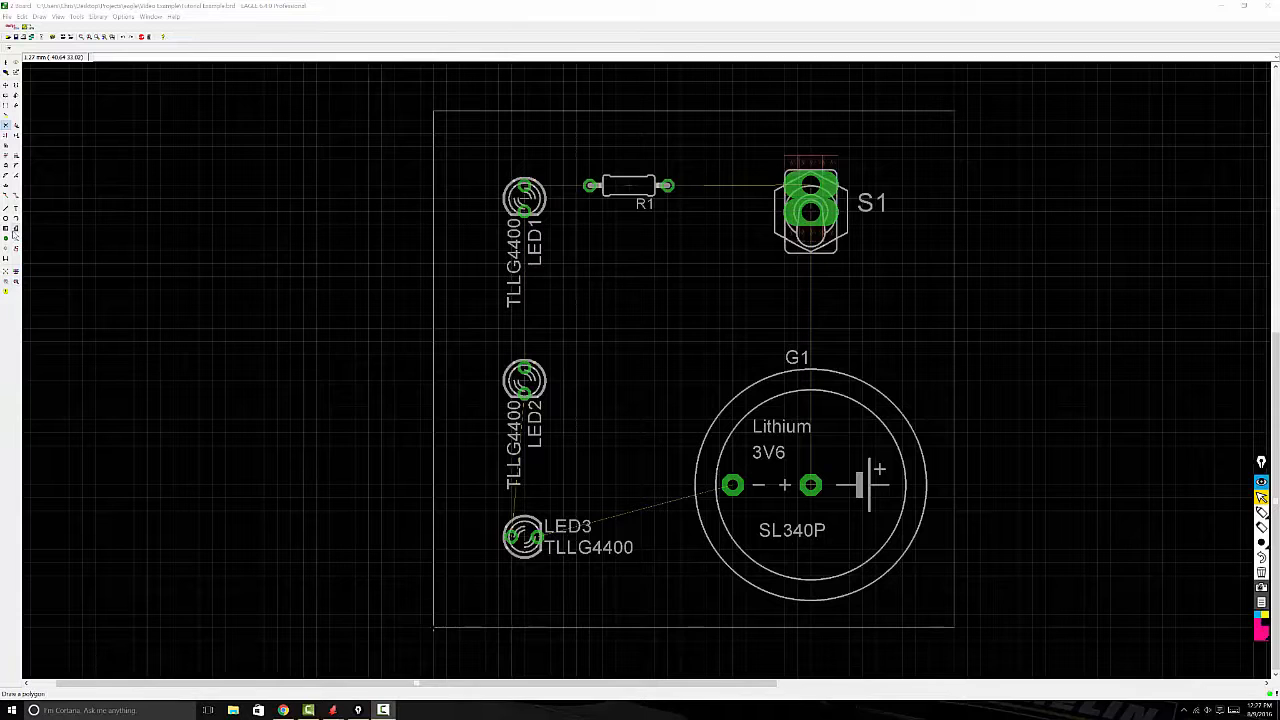
left_click(15, 229)
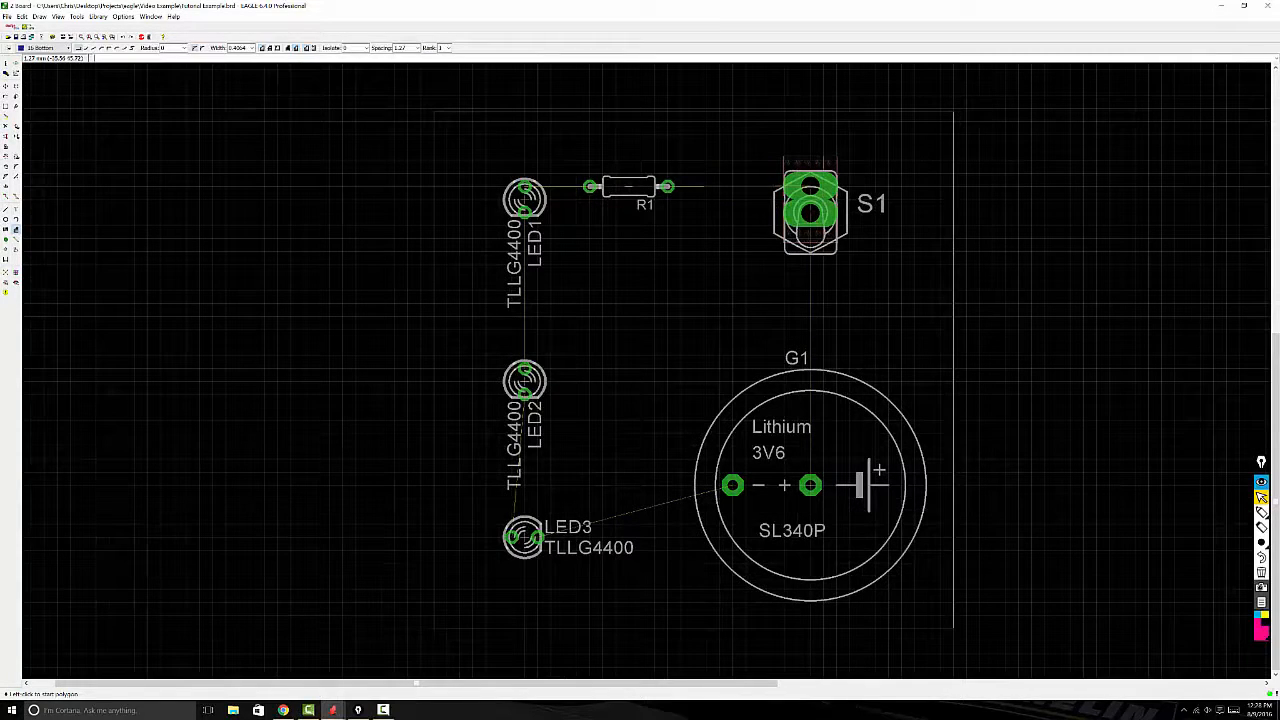
left_click(62, 48)
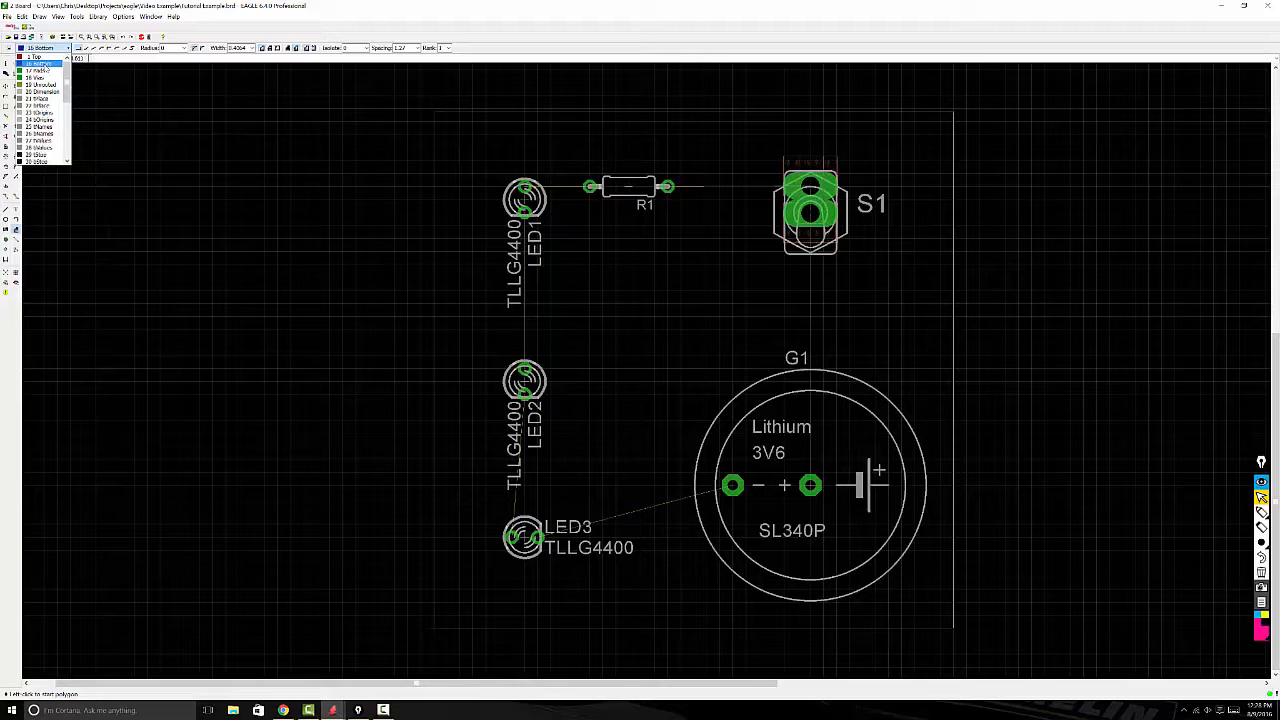
left_click(40, 63)
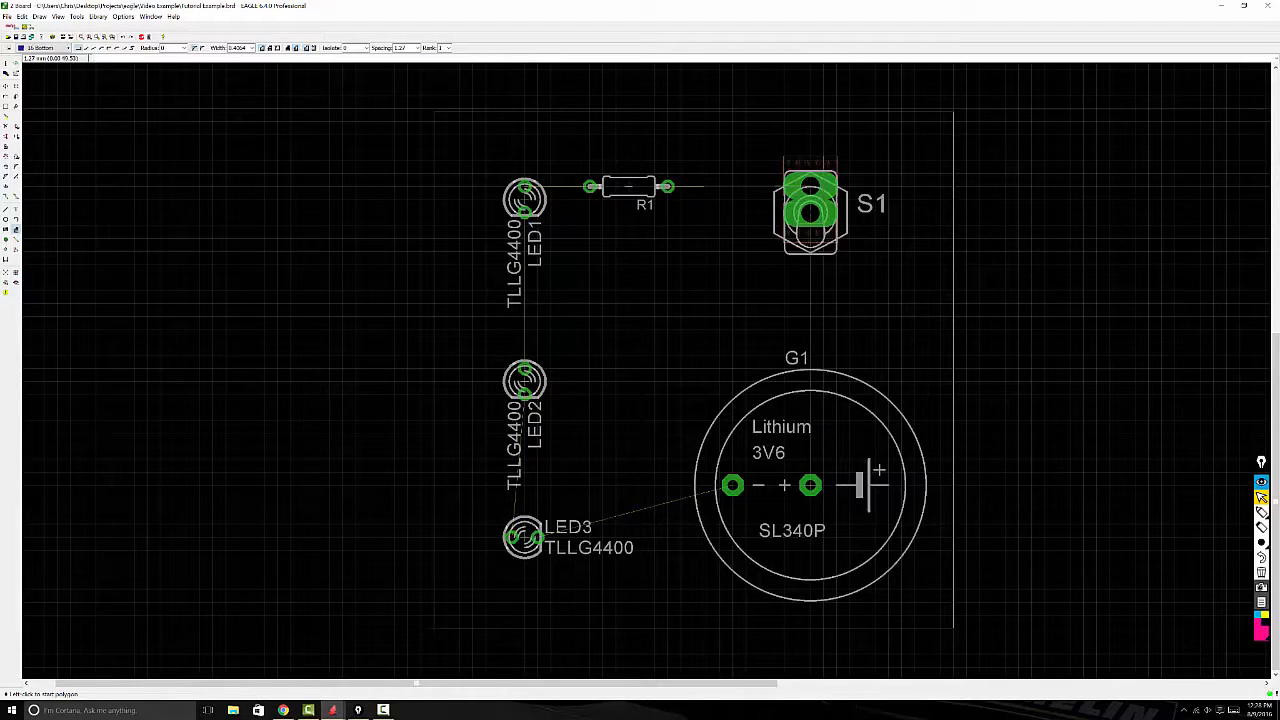
left_click(434, 111)
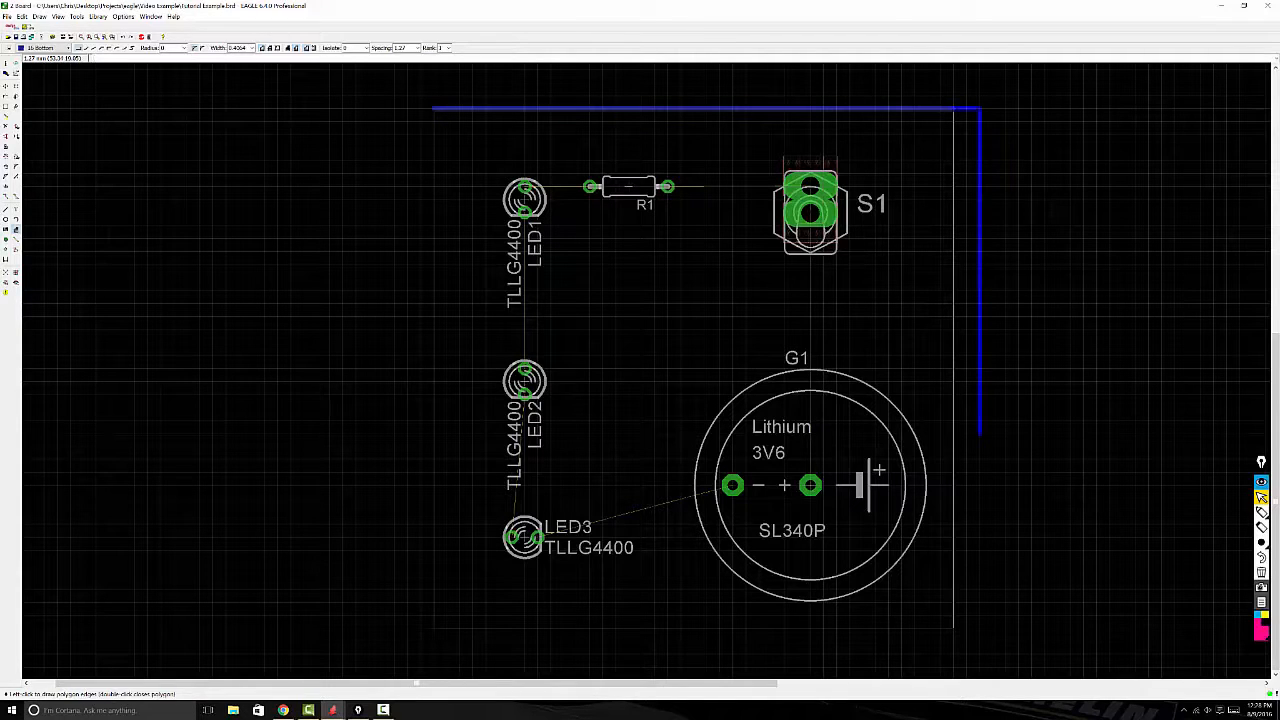
left_click(953, 628)
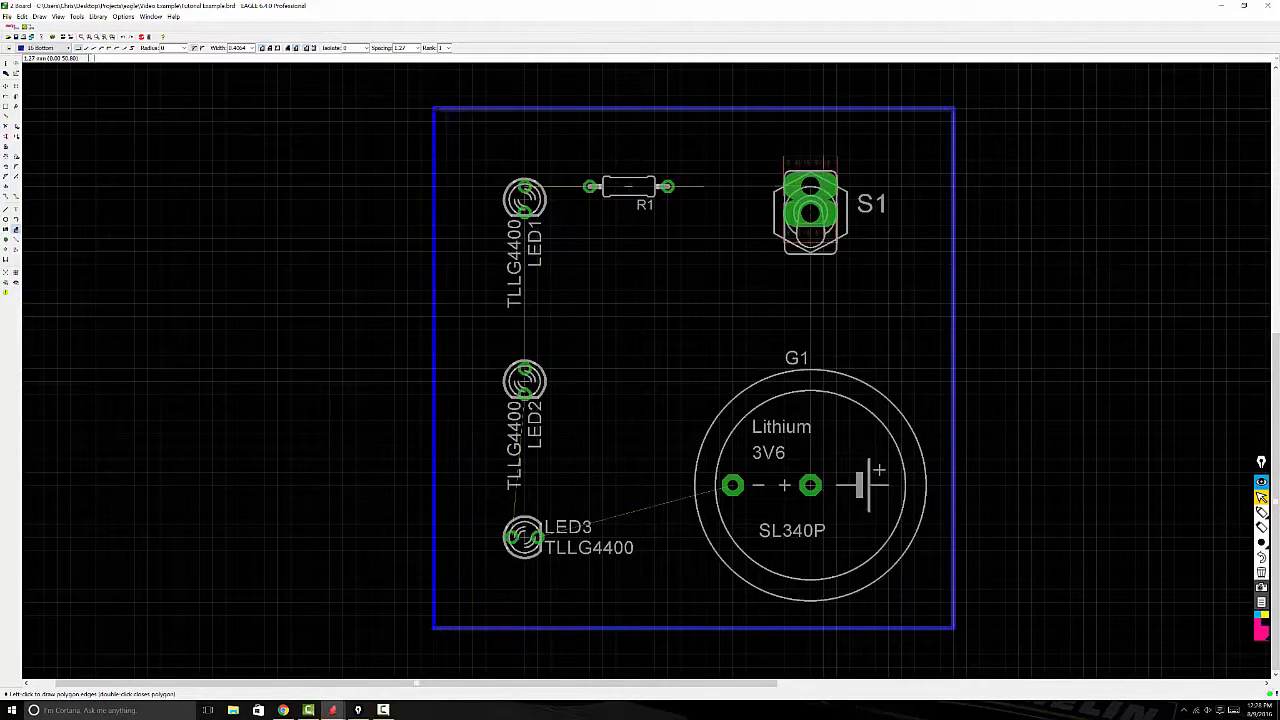
double_click(433, 108)
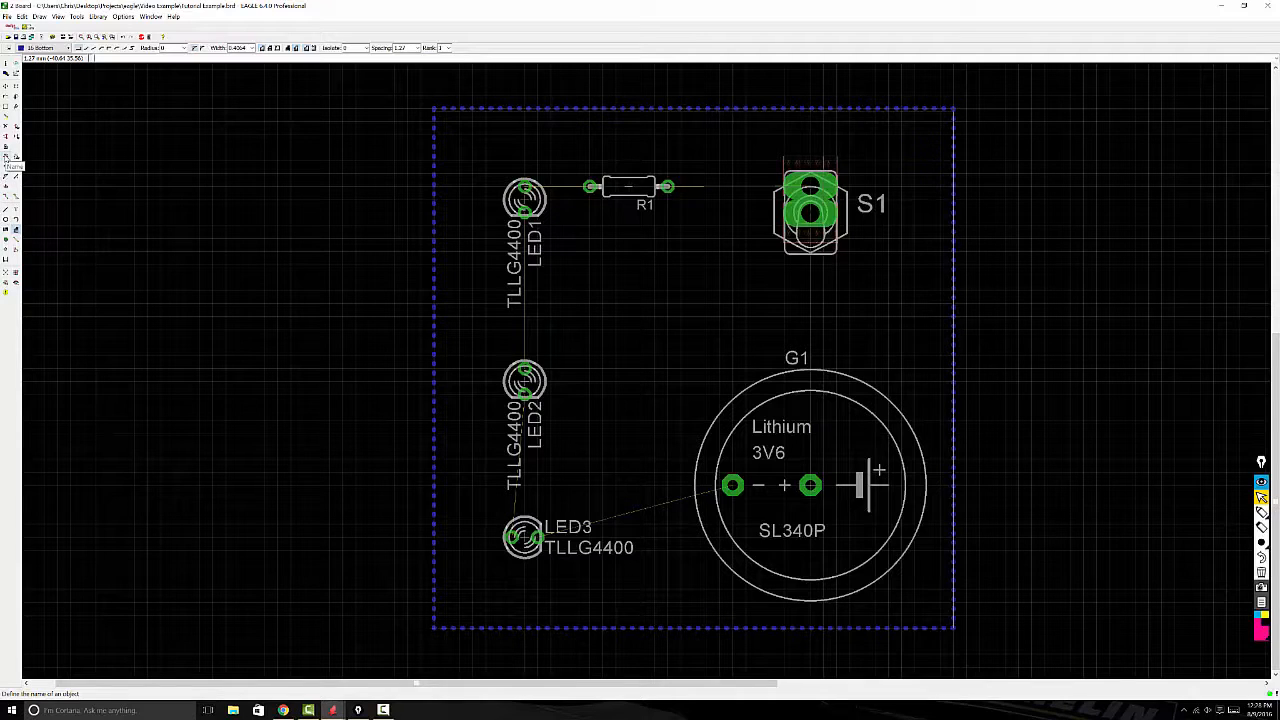
Step: Name the bottom-layer polygon GND and recalculate the ratsnest to fill it with copper
left_click(7, 157)
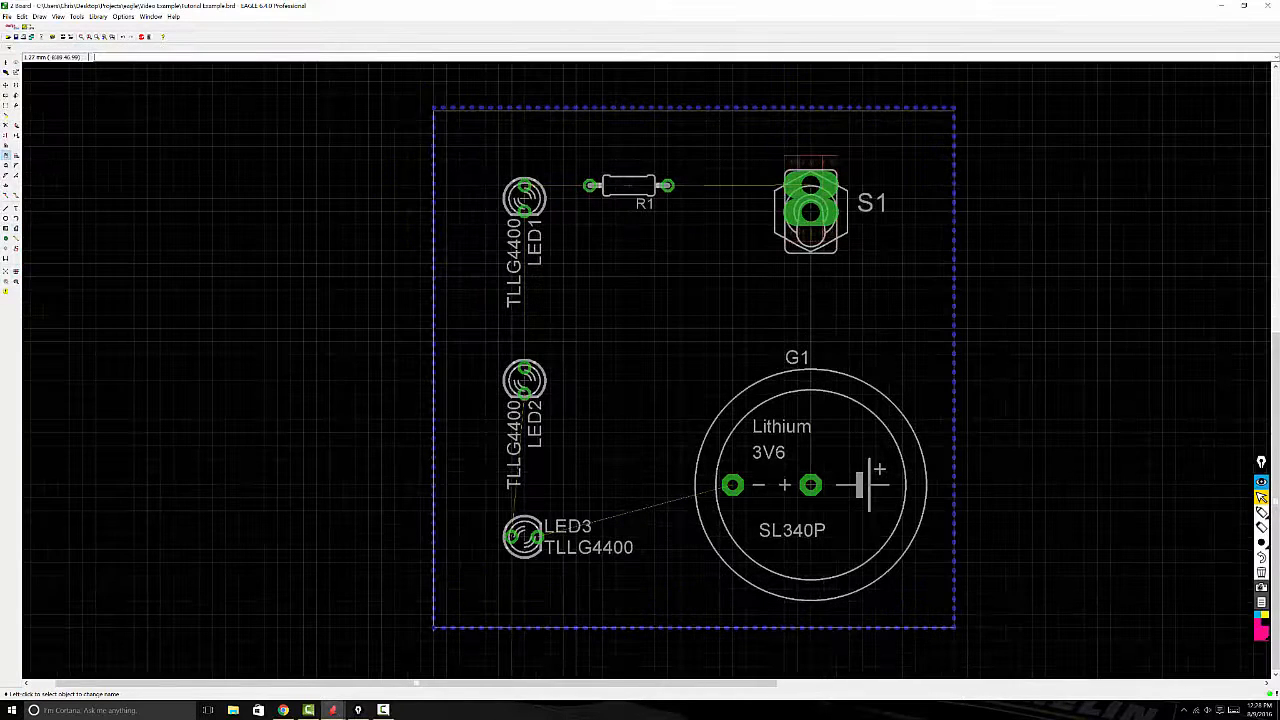
left_click(444, 138)
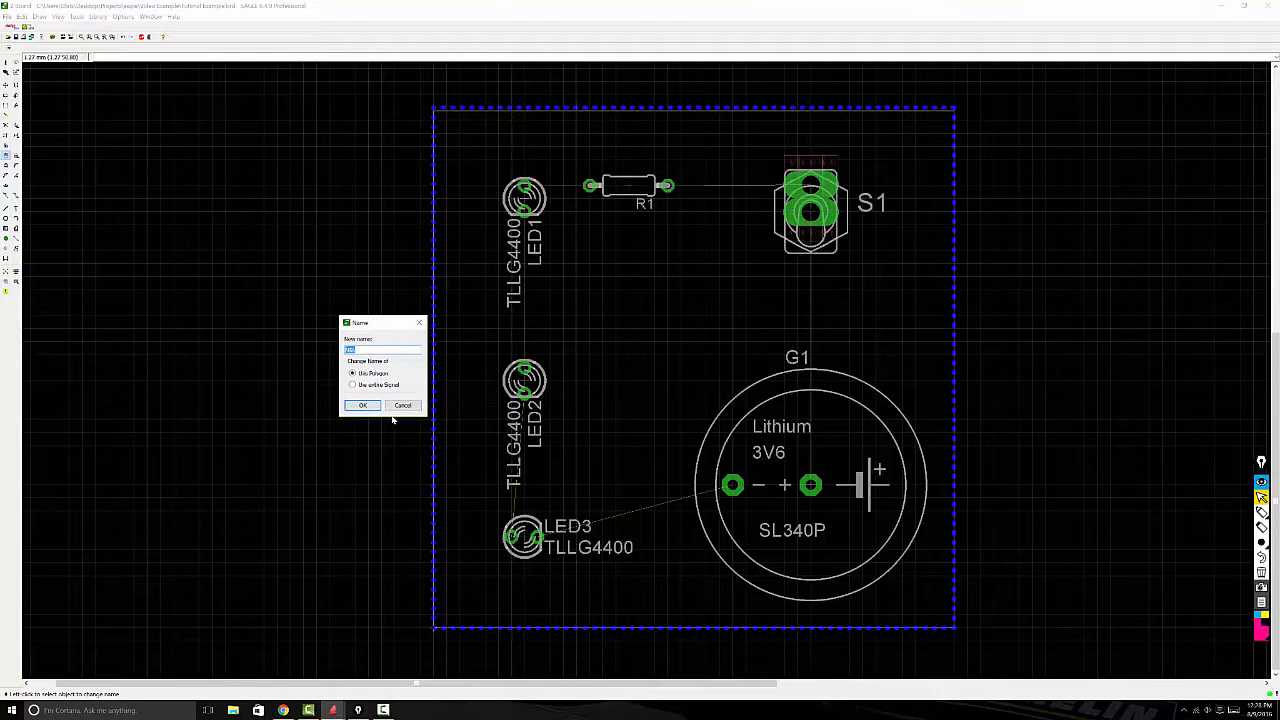
type("GND")
left_click(366, 405)
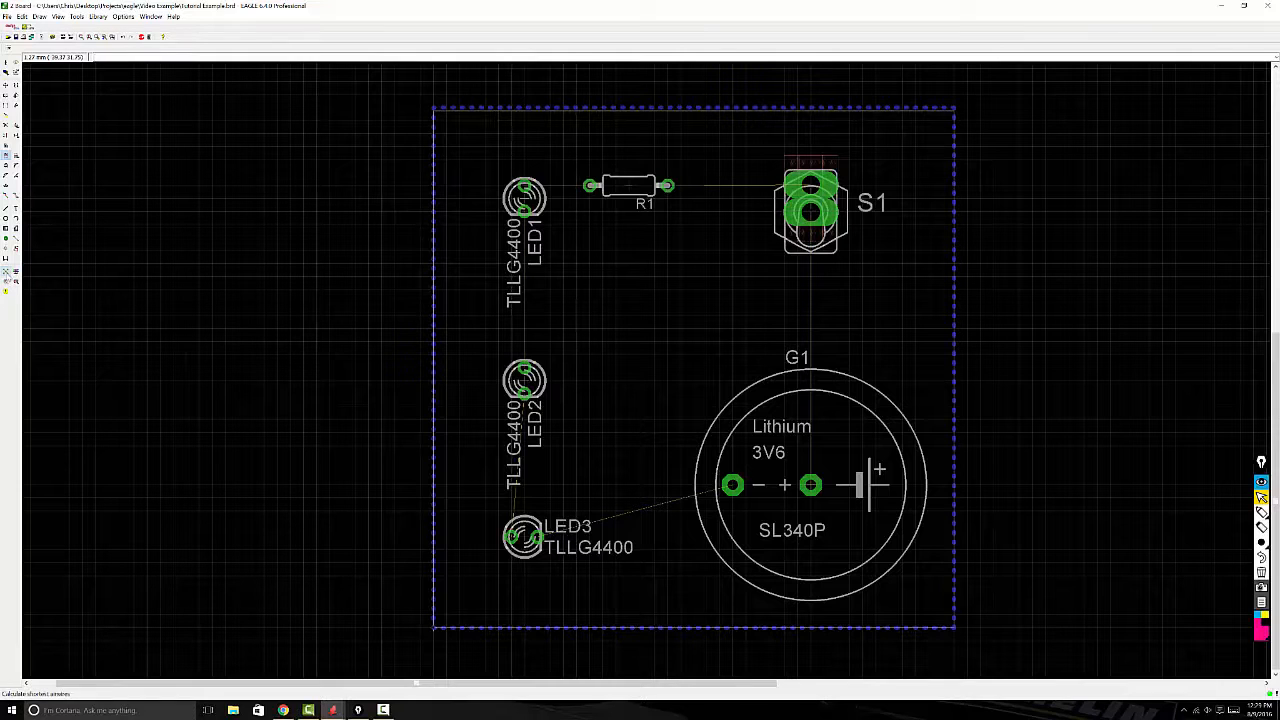
left_click(7, 270)
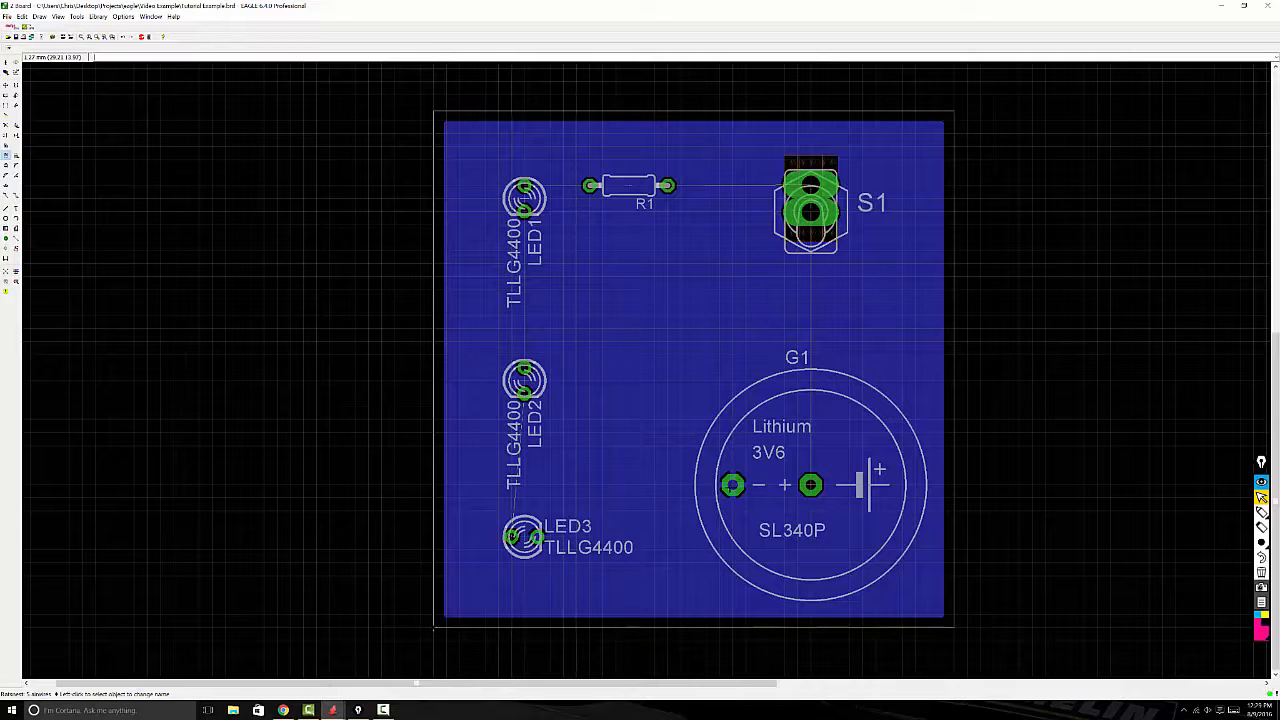
Step: Examine how the ground fill connects to G1's negative pad and to LED3's GND pad
scroll(731, 487, "up", 2)
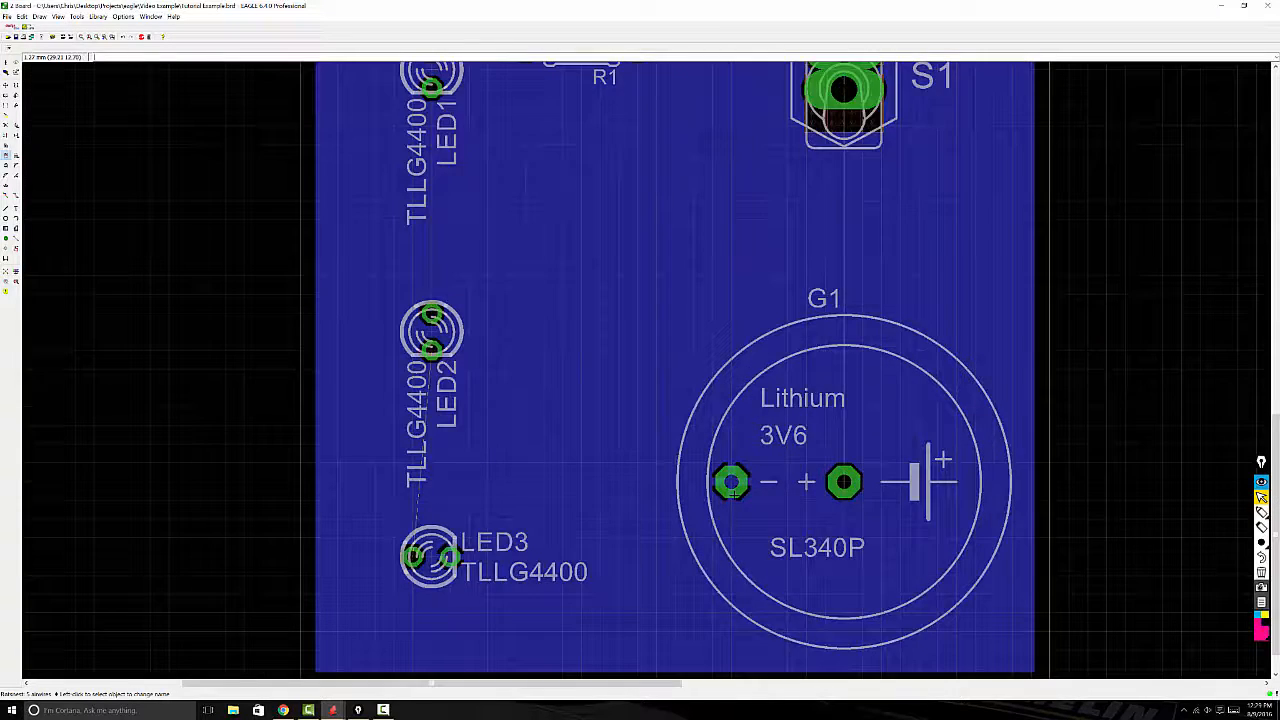
scroll(731, 487, "up", 5)
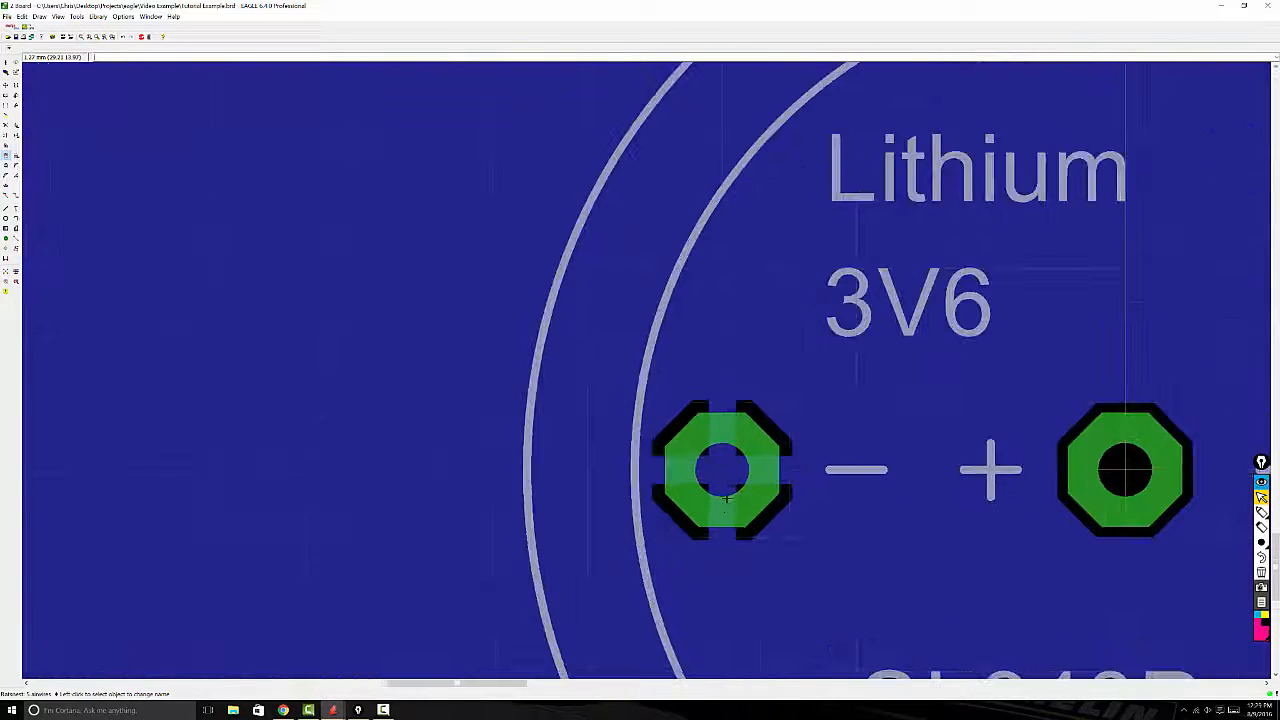
scroll(727, 500, "up", 1)
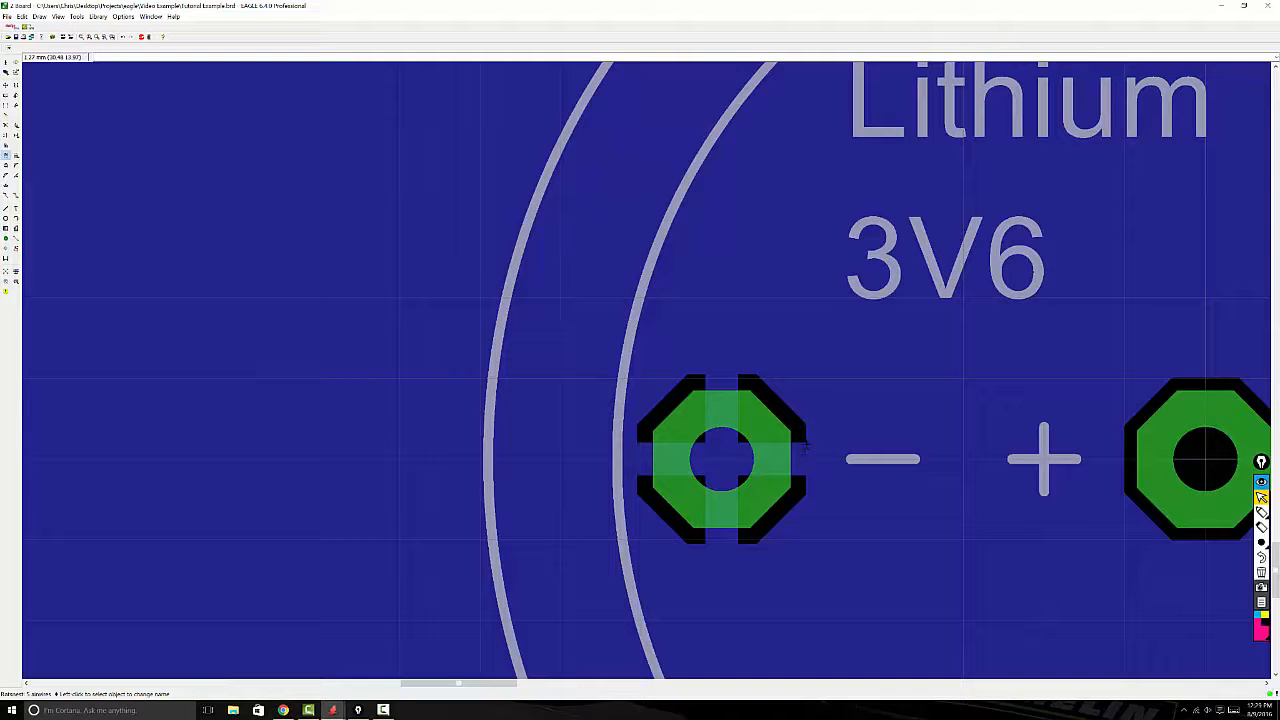
scroll(810, 342, "up", 2)
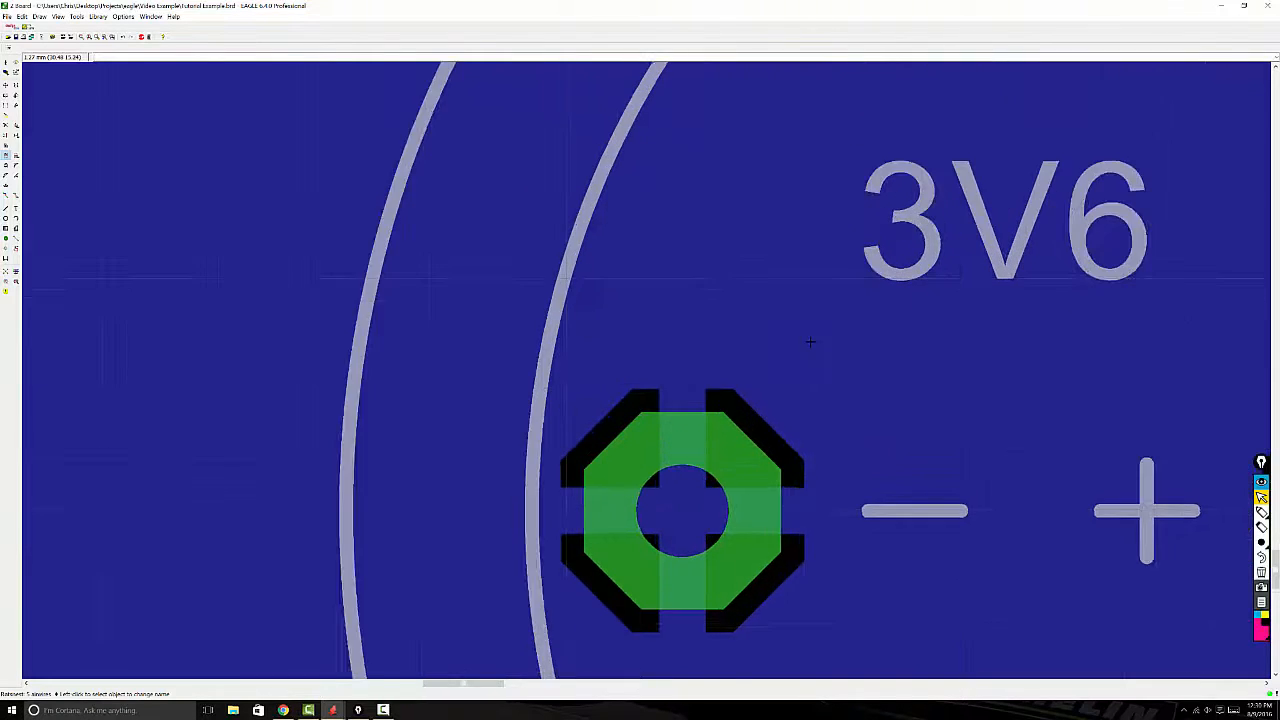
scroll(800, 384, "down", 3)
scroll(800, 384, "down", 5)
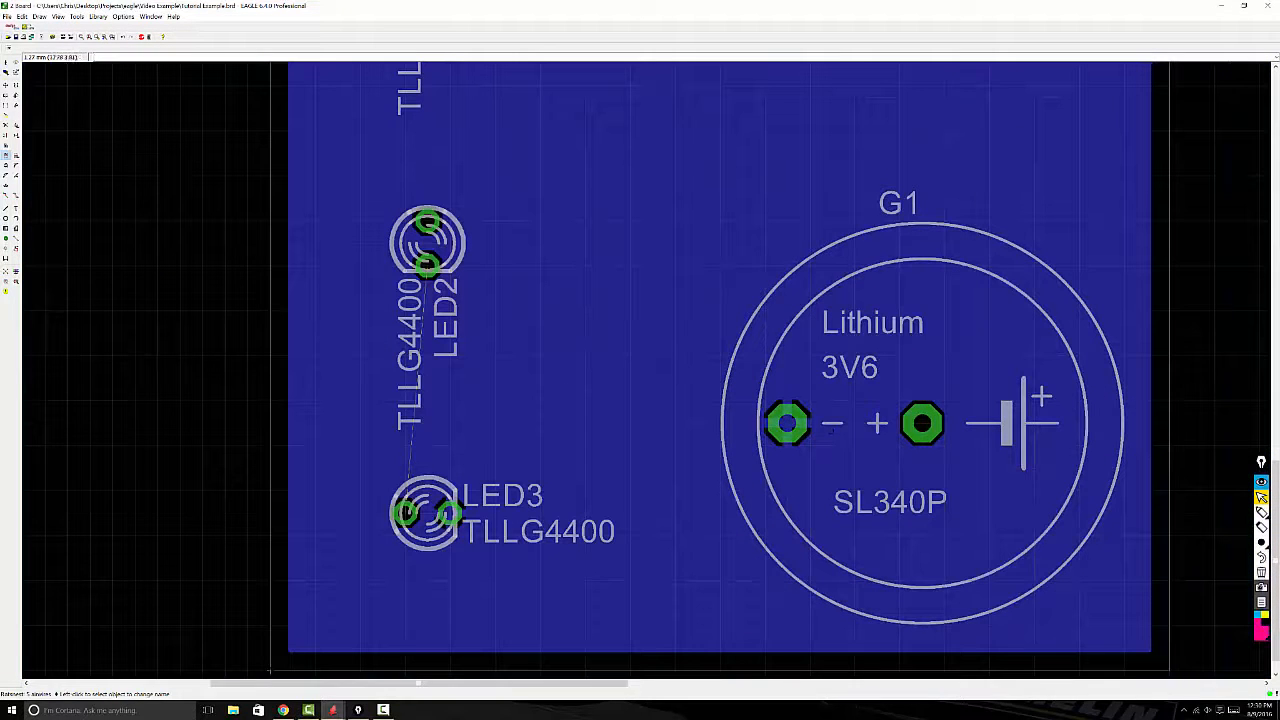
scroll(423, 554, "up", 2)
scroll(423, 554, "up", 4)
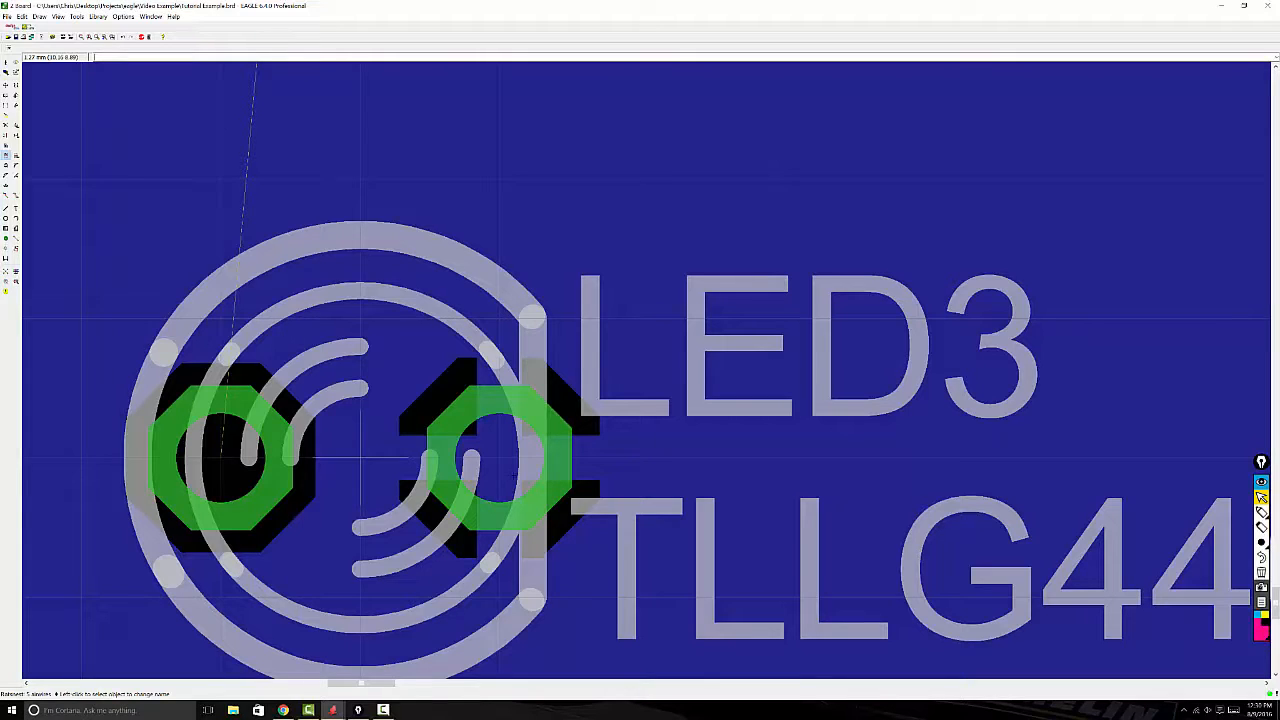
scroll(553, 465, "down", 4)
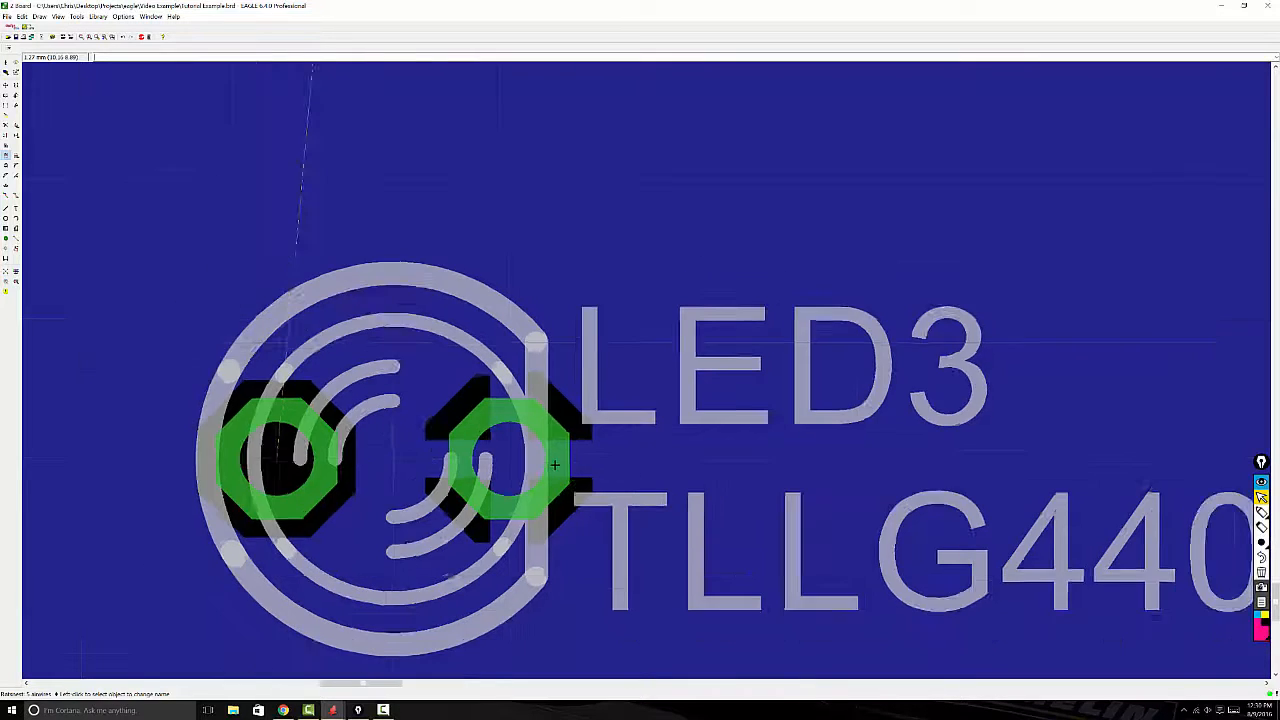
scroll(555, 465, "down", 5)
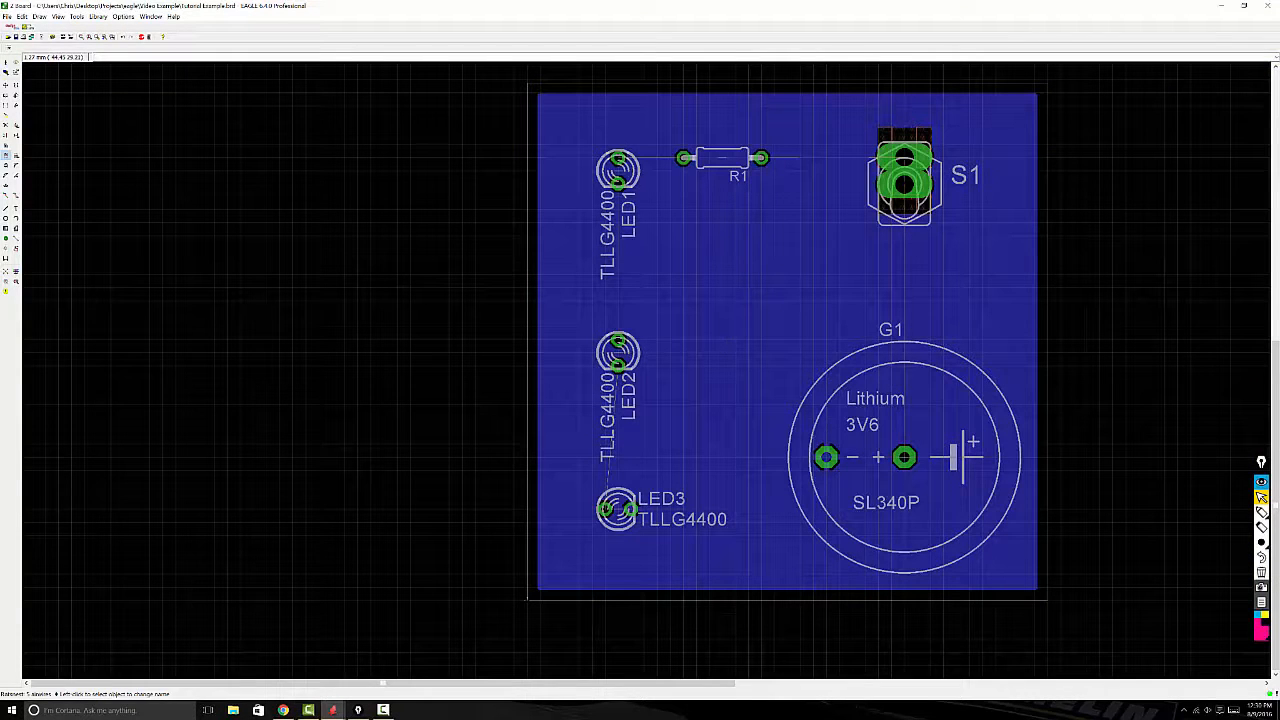
Step: Run the autorouter on the board with a 1.27 mm routing grid and Round via shape
left_click(15, 278)
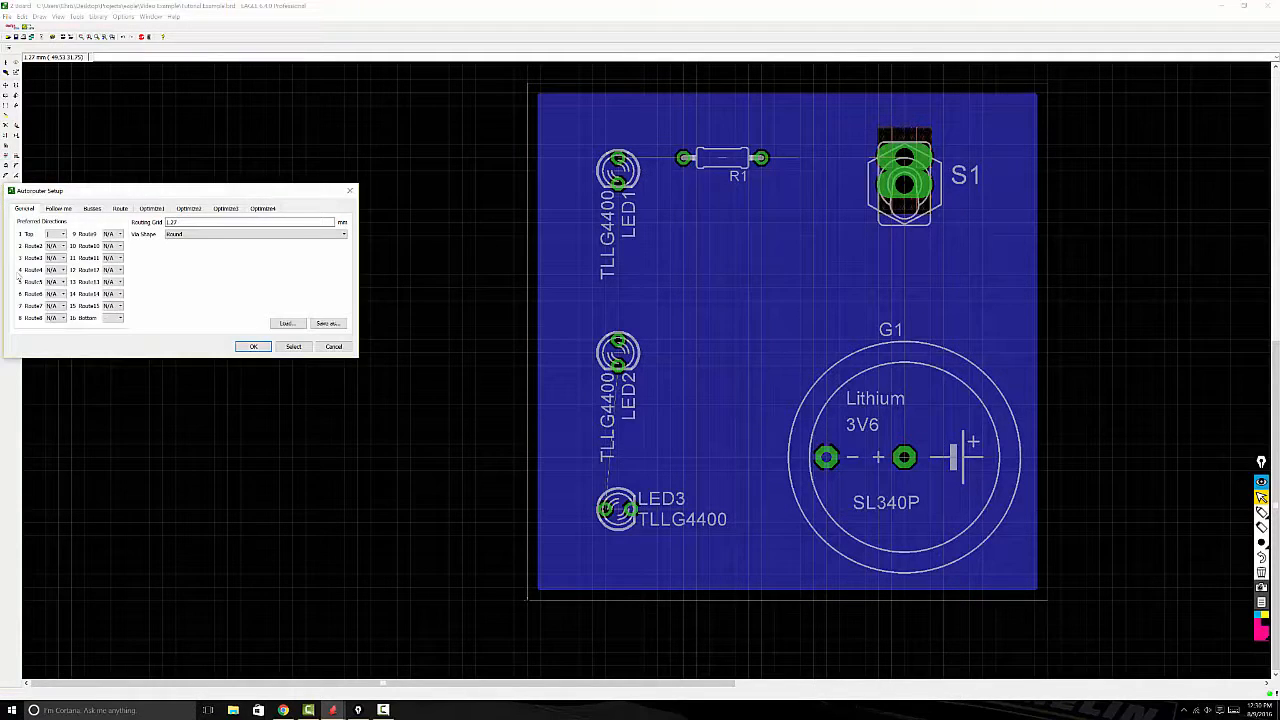
left_click_drag(100, 197, 152, 300)
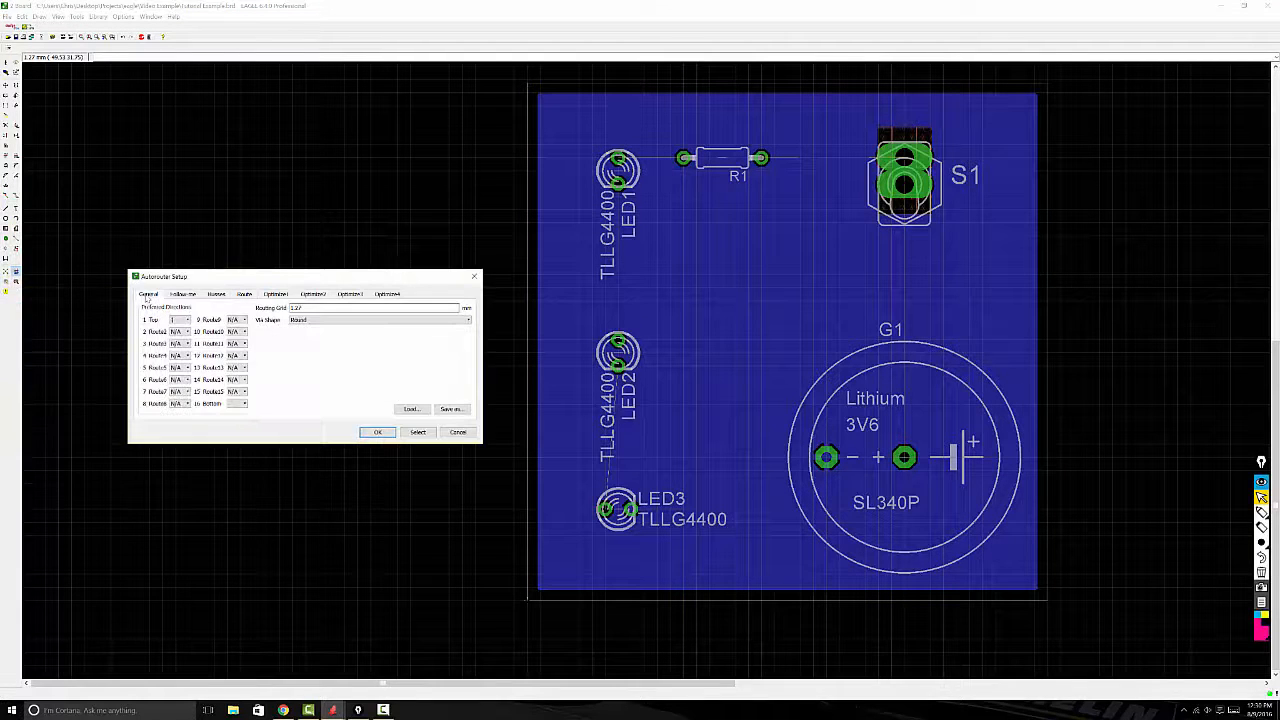
left_click(305, 308)
left_click(299, 320)
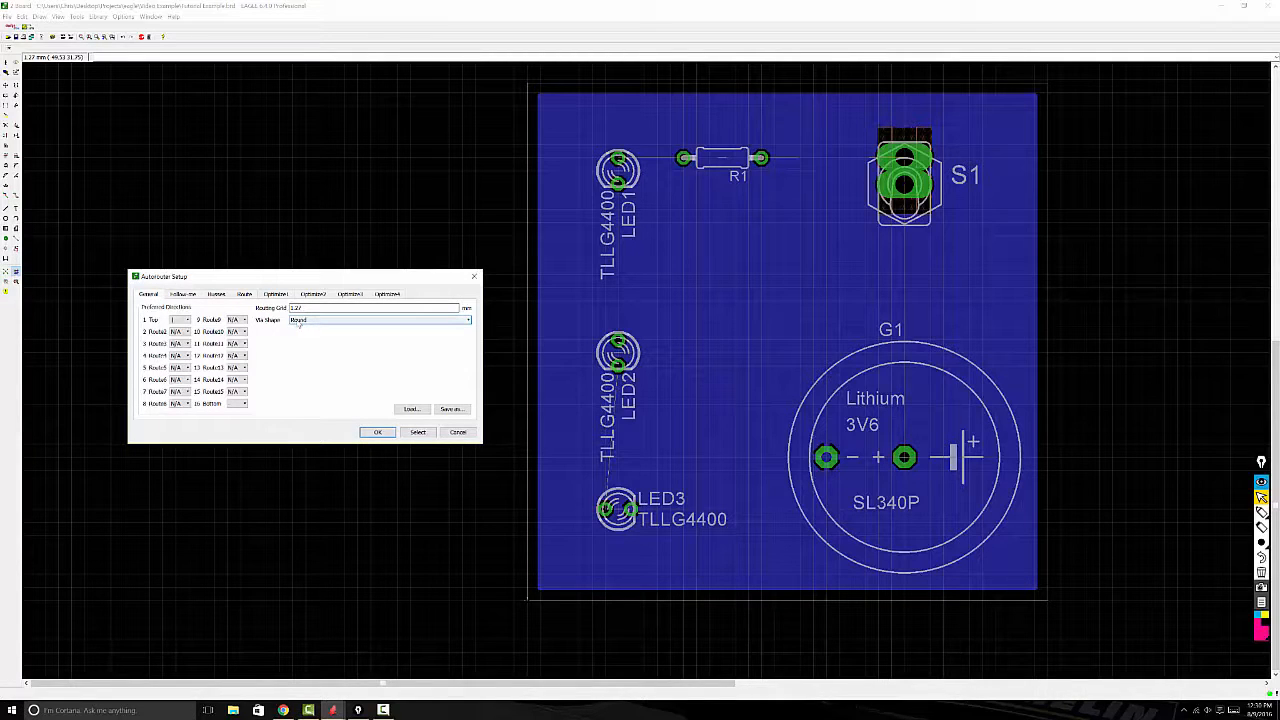
left_click(300, 323)
left_click(281, 335)
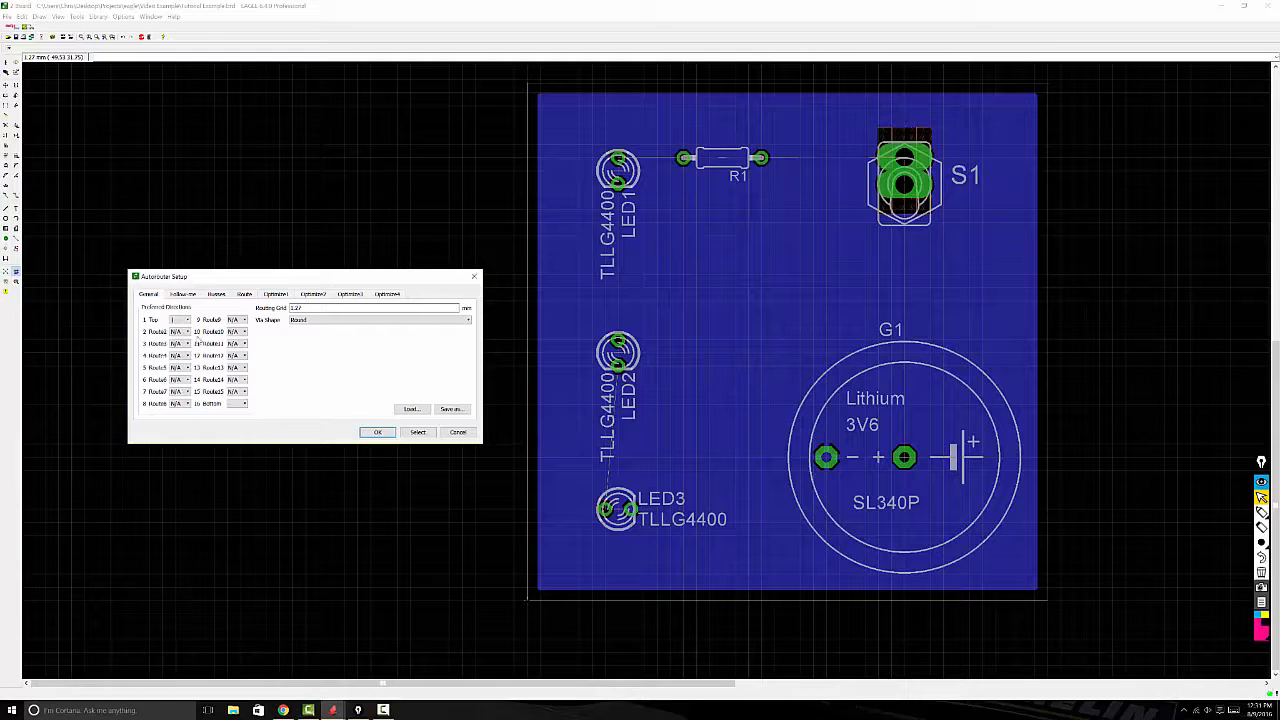
left_click(376, 433)
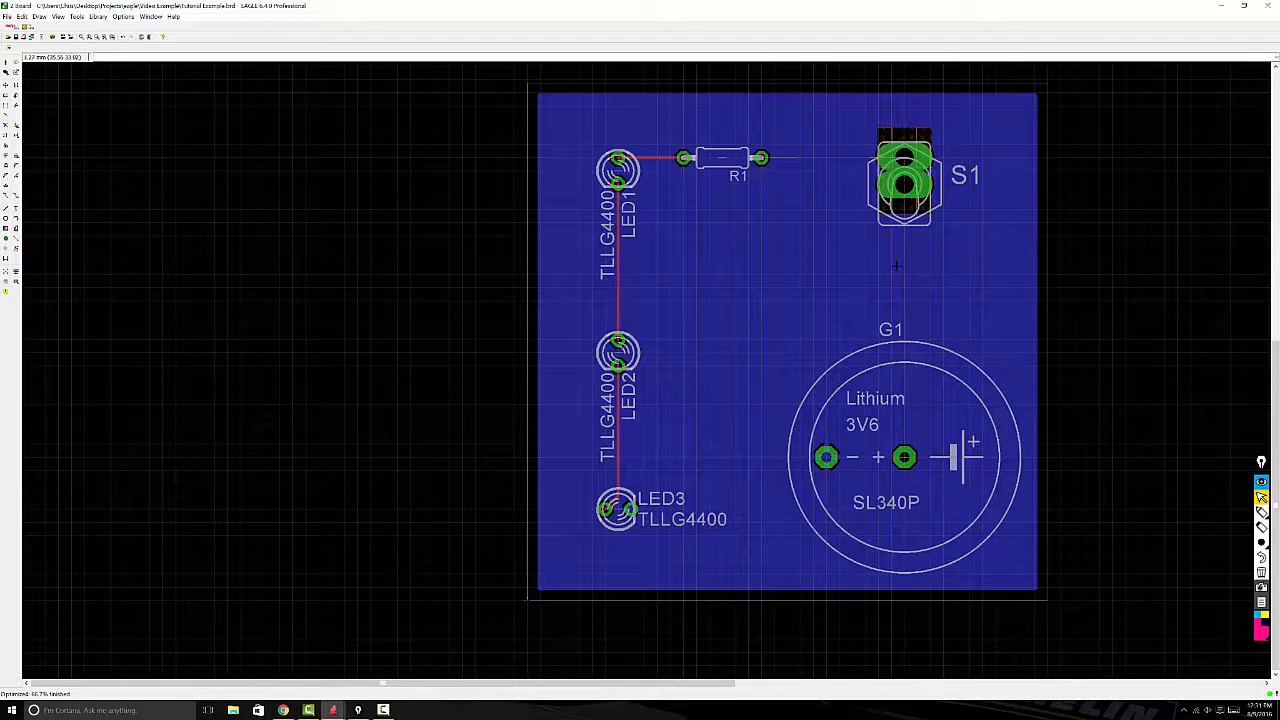
Step: Draw a wire on layer 1 Top from R1's free pad to S1's upper pad
scroll(896, 265, "up", 1)
scroll(1009, 202, "down", 1)
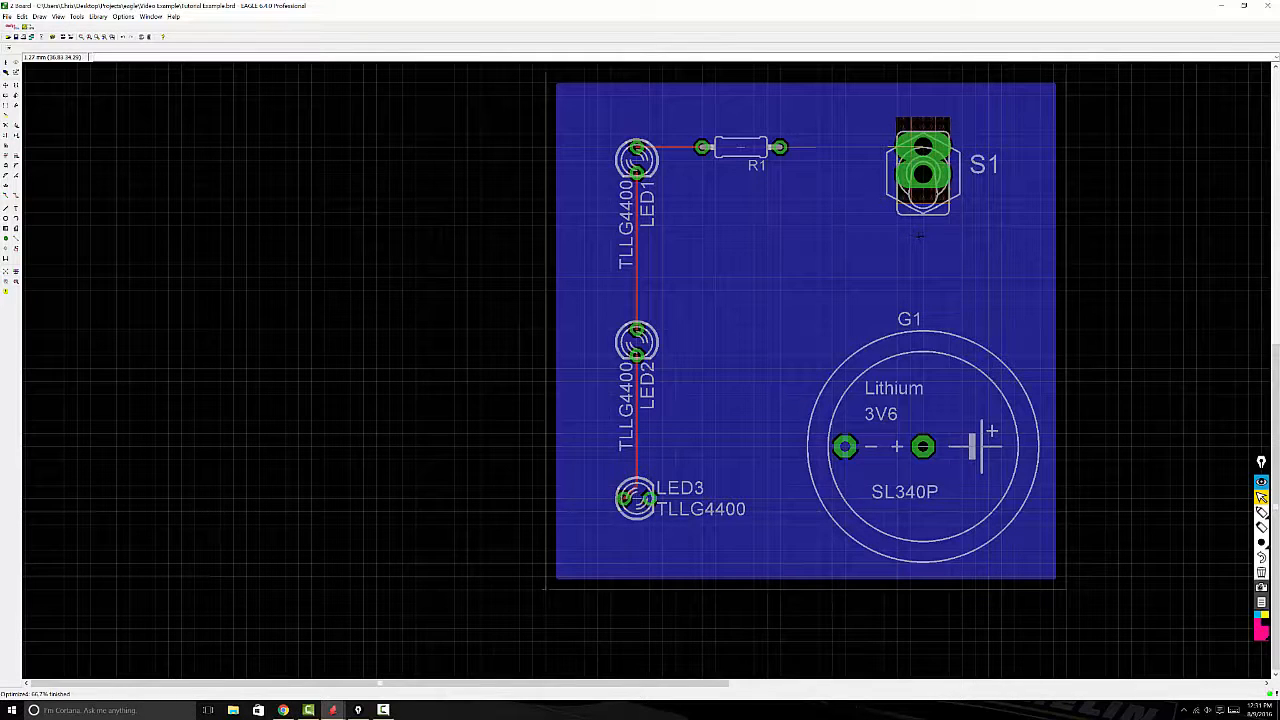
scroll(923, 446, "down", 1)
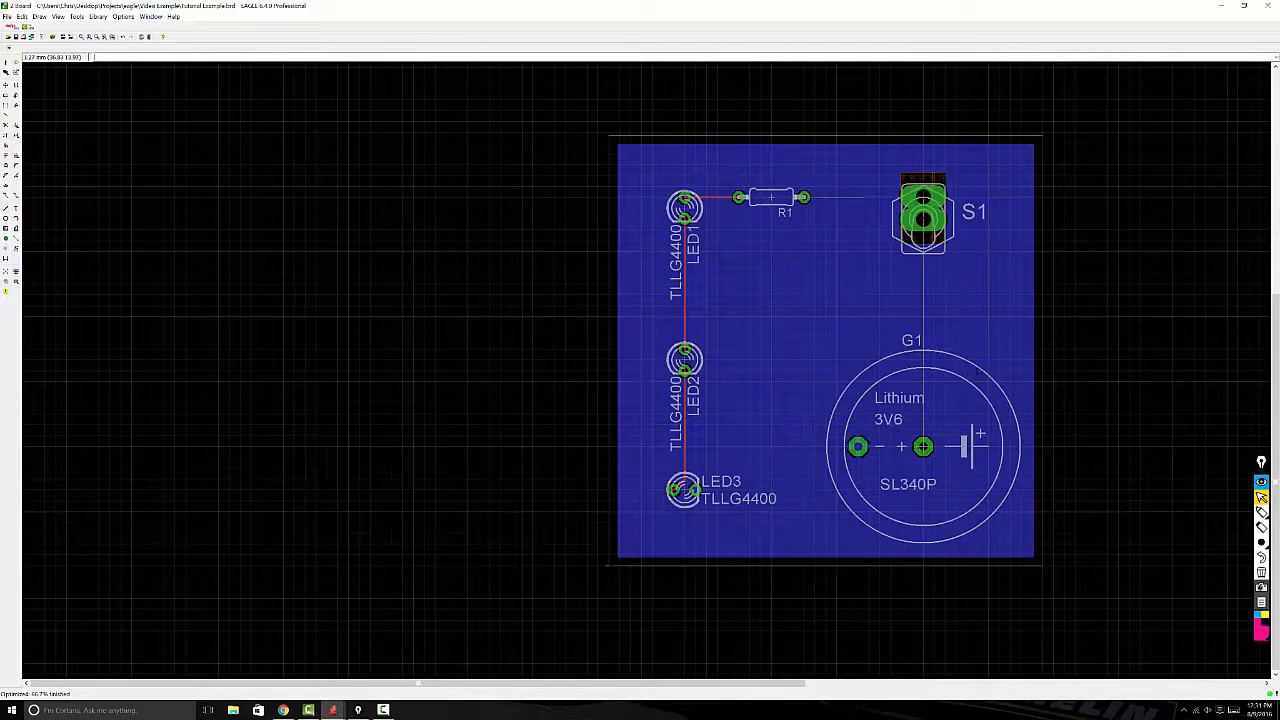
scroll(1078, 209, "up", 1)
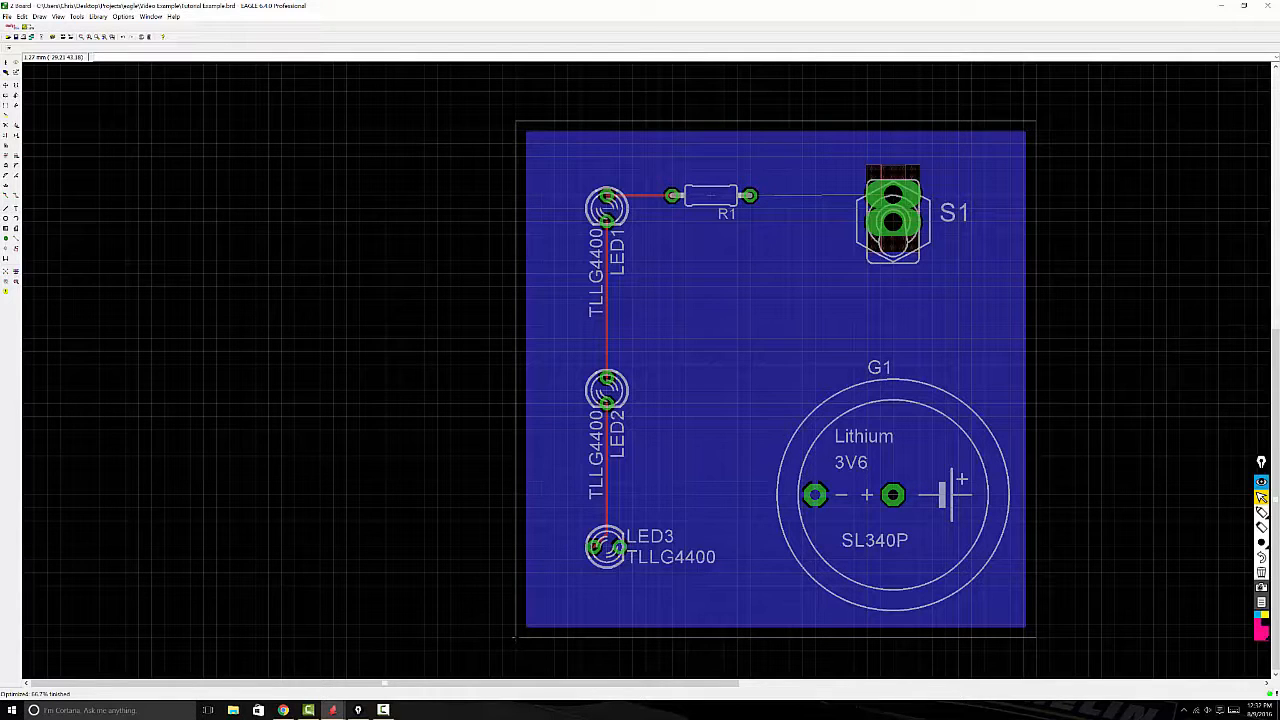
scroll(789, 188, "up", 1)
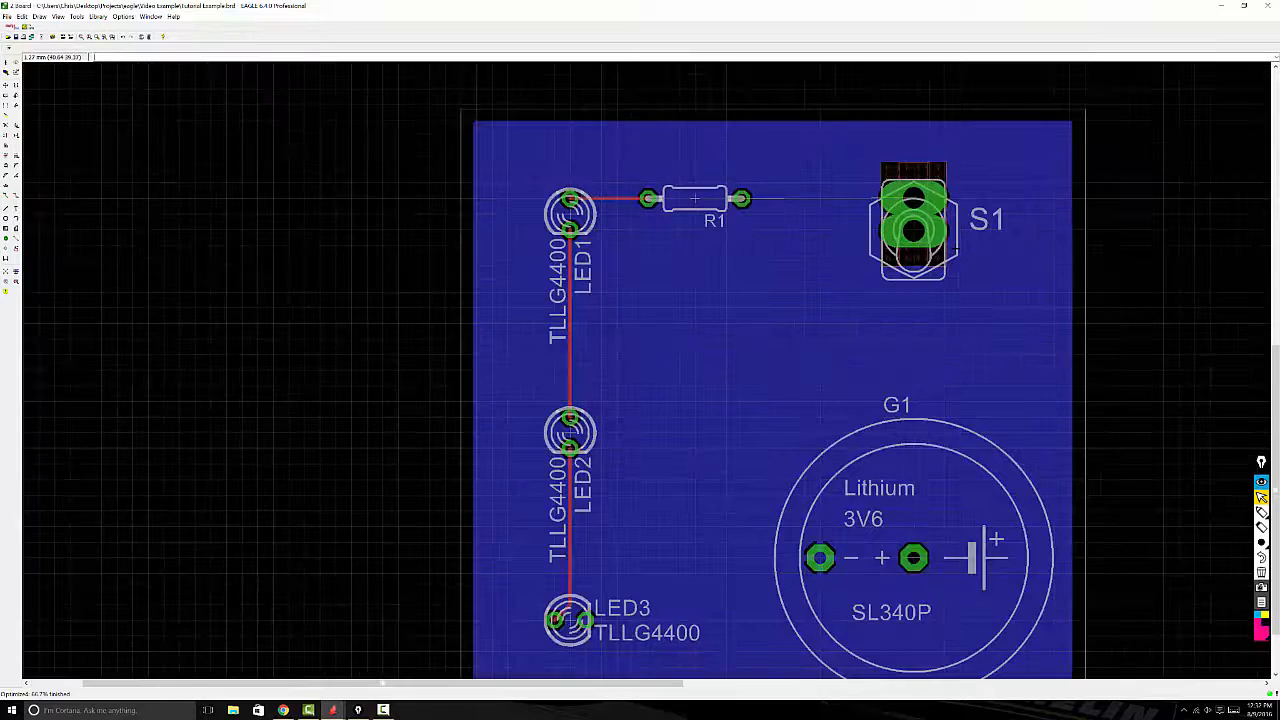
scroll(949, 250, "down", 1)
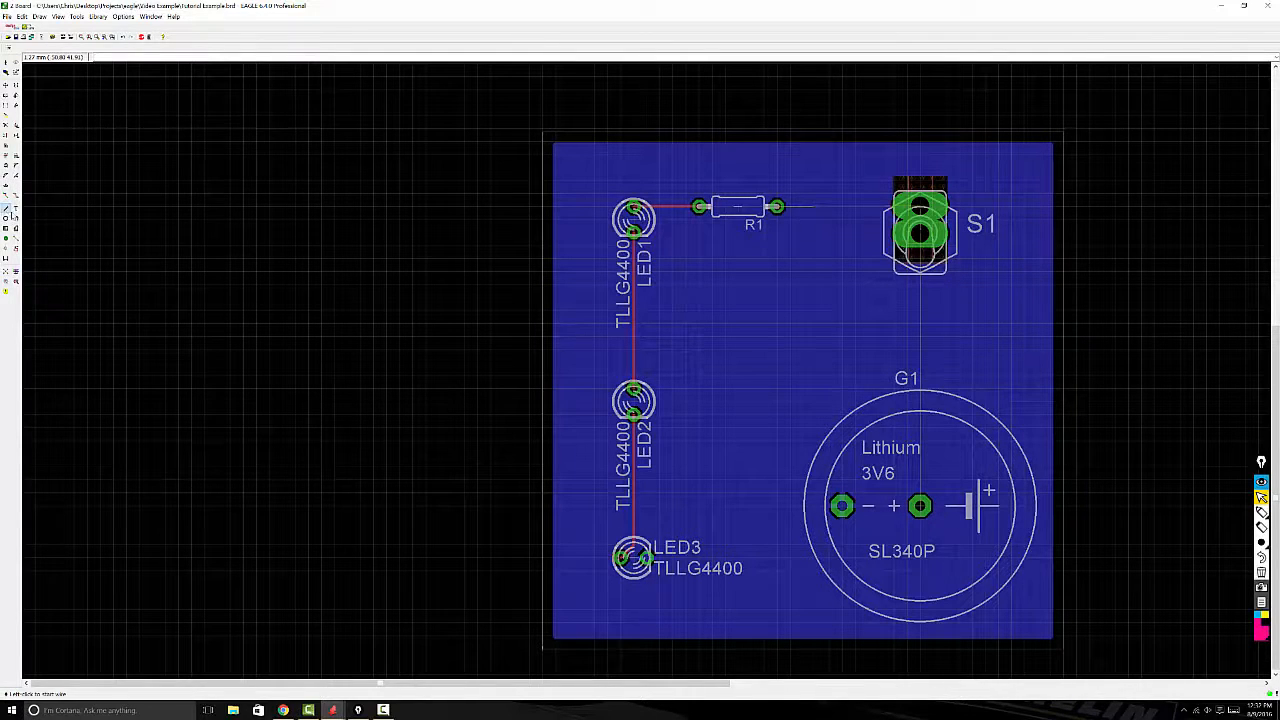
left_click(6, 212)
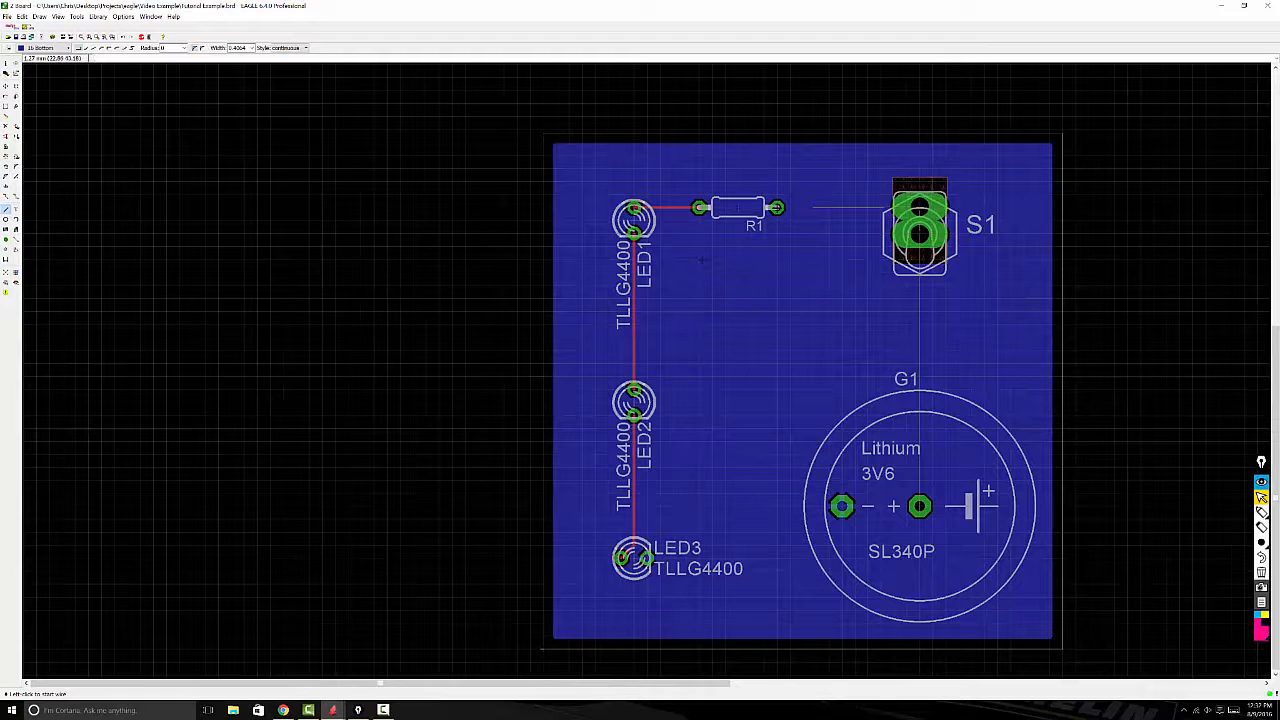
left_click(44, 50)
left_click(40, 57)
left_click(777, 207)
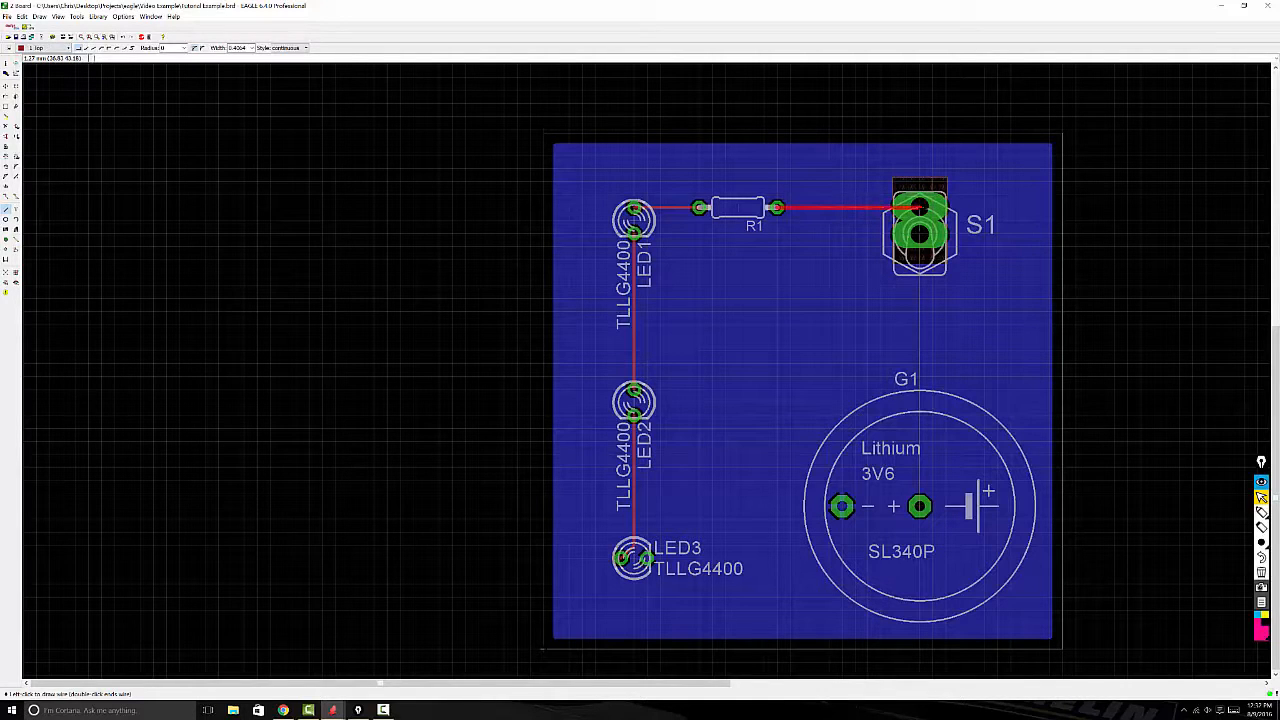
left_click(920, 207)
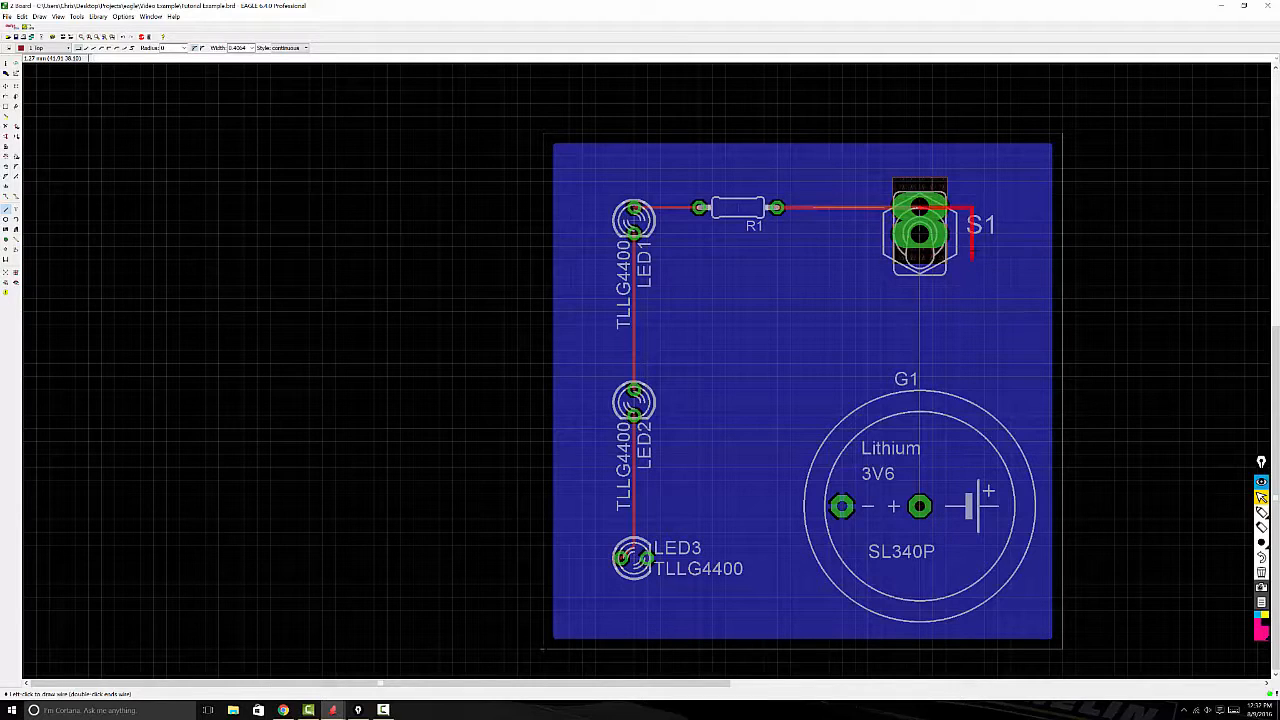
key("Escape")
Step: Draw a top-layer wire from S1's middle pad to G1's positive pad and recalculate the ratsnest
left_click(920, 234)
left_click(920, 506)
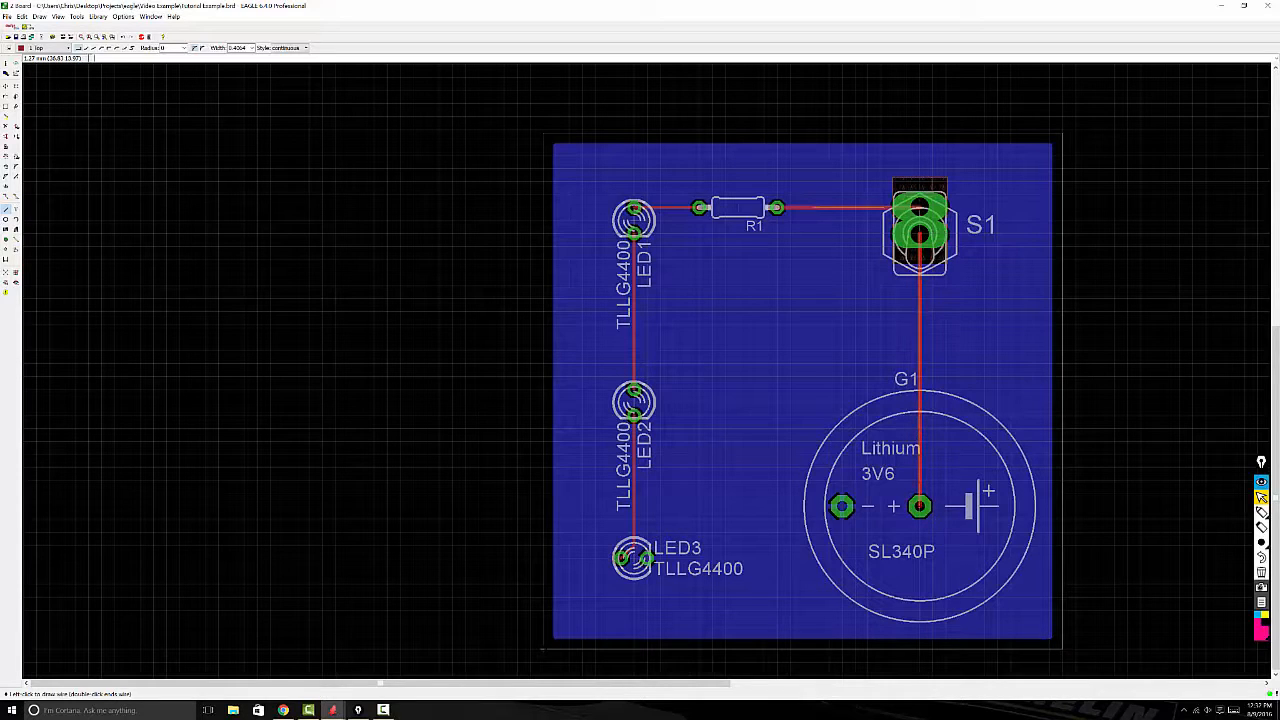
key("Escape")
left_click(5, 271)
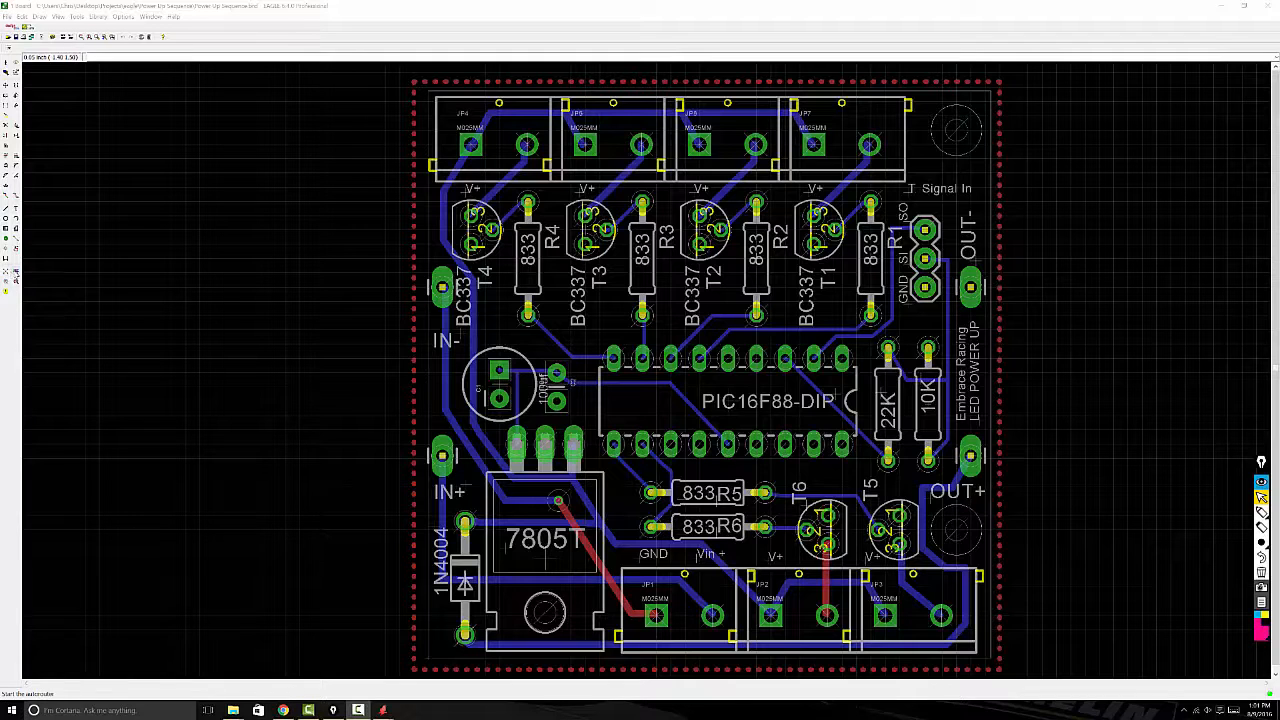
Step: On the Power Up Sequence board, recalculate the ratsnest to fill the top polygon and open the CAM Processor
left_click(8, 272)
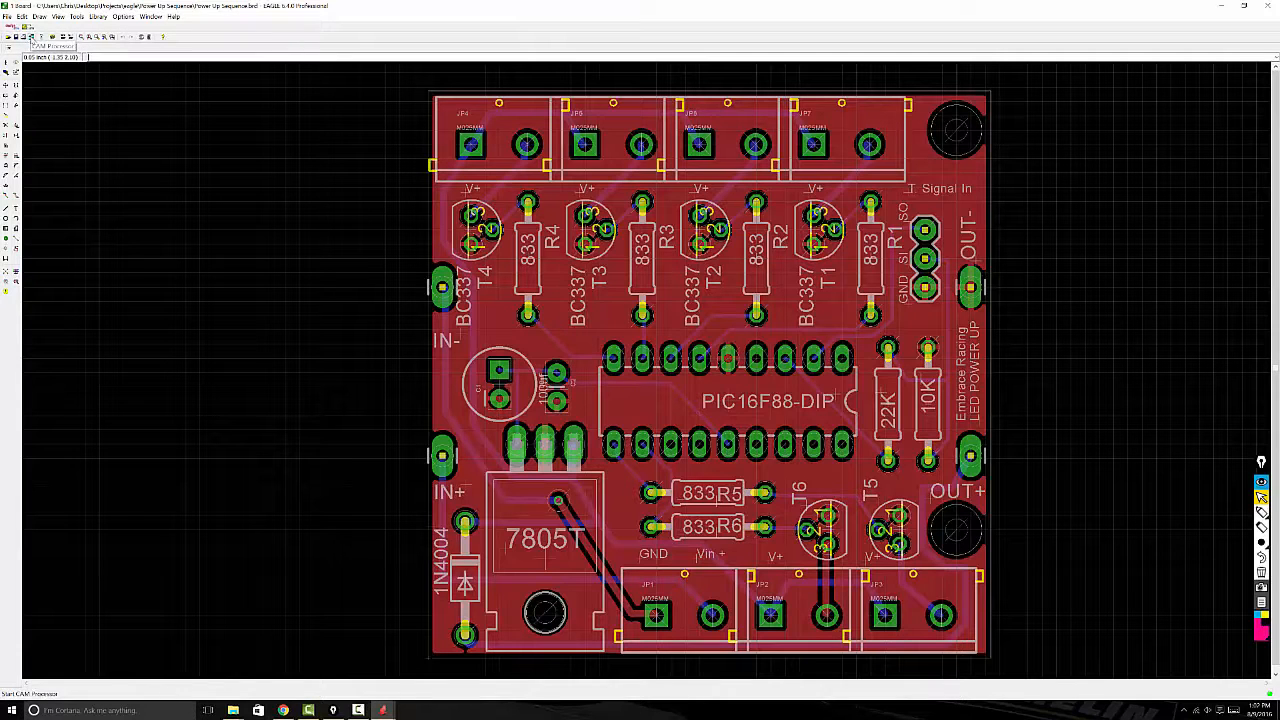
left_click(31, 37)
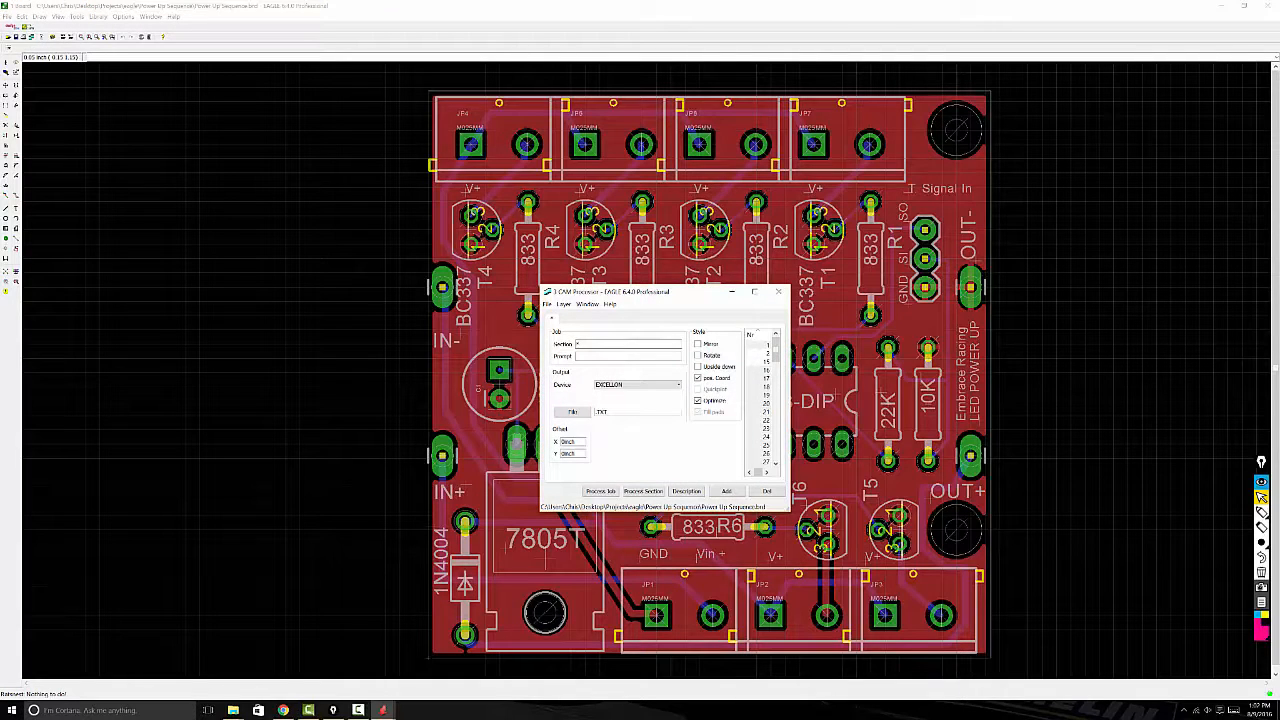
left_click_drag(709, 296, 671, 276)
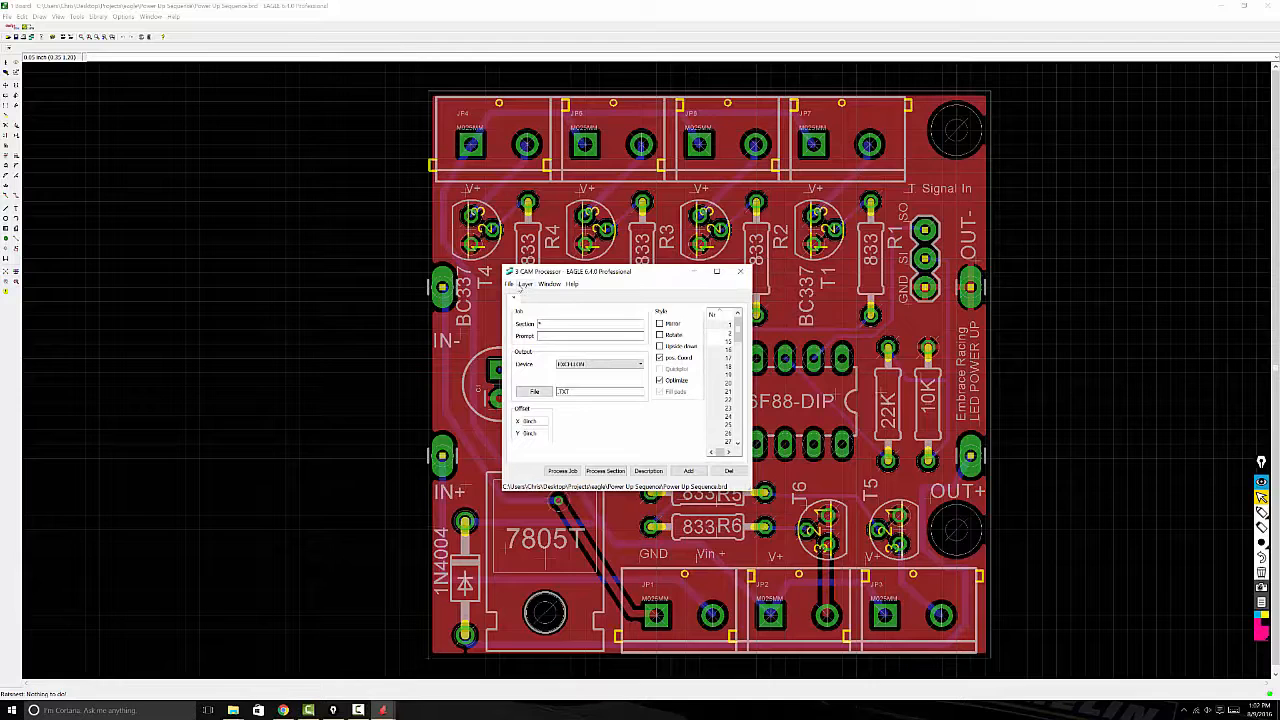
Step: Load the CAM job file whose name starts with sfe-gerb274x from the EAGLE-6.4.0 cam folder
left_click(510, 284)
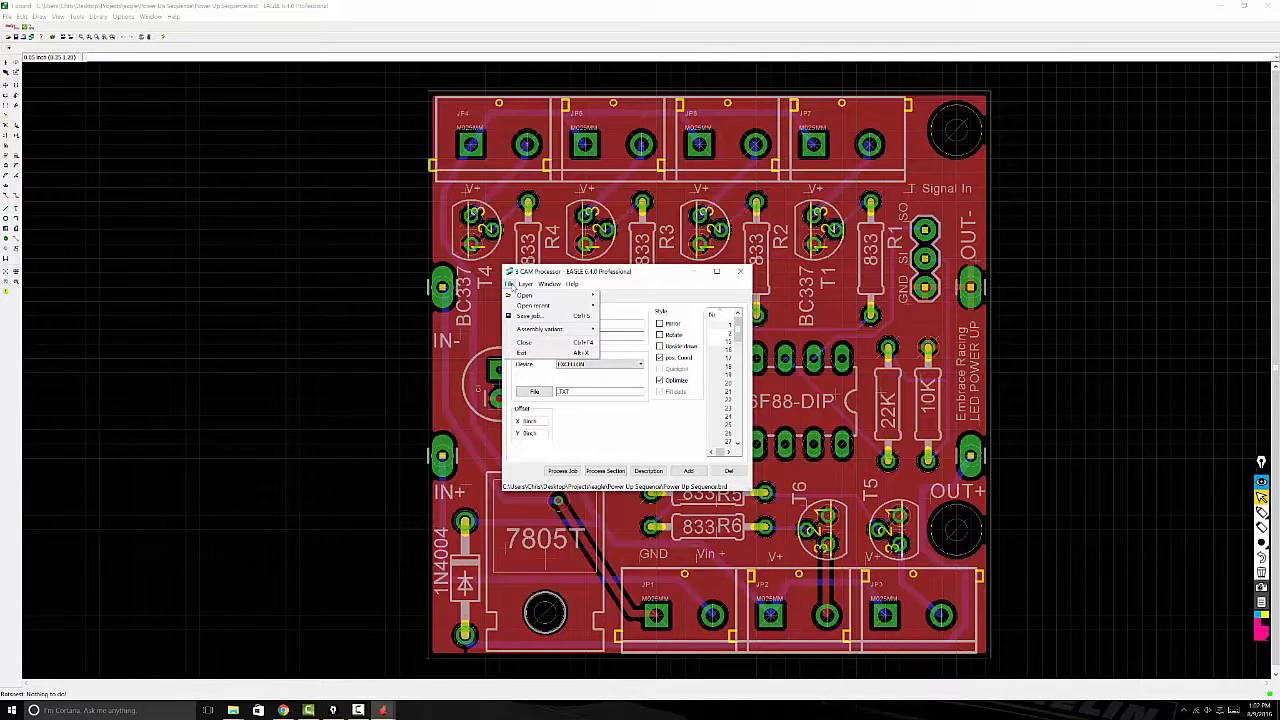
mouse_move(516, 296)
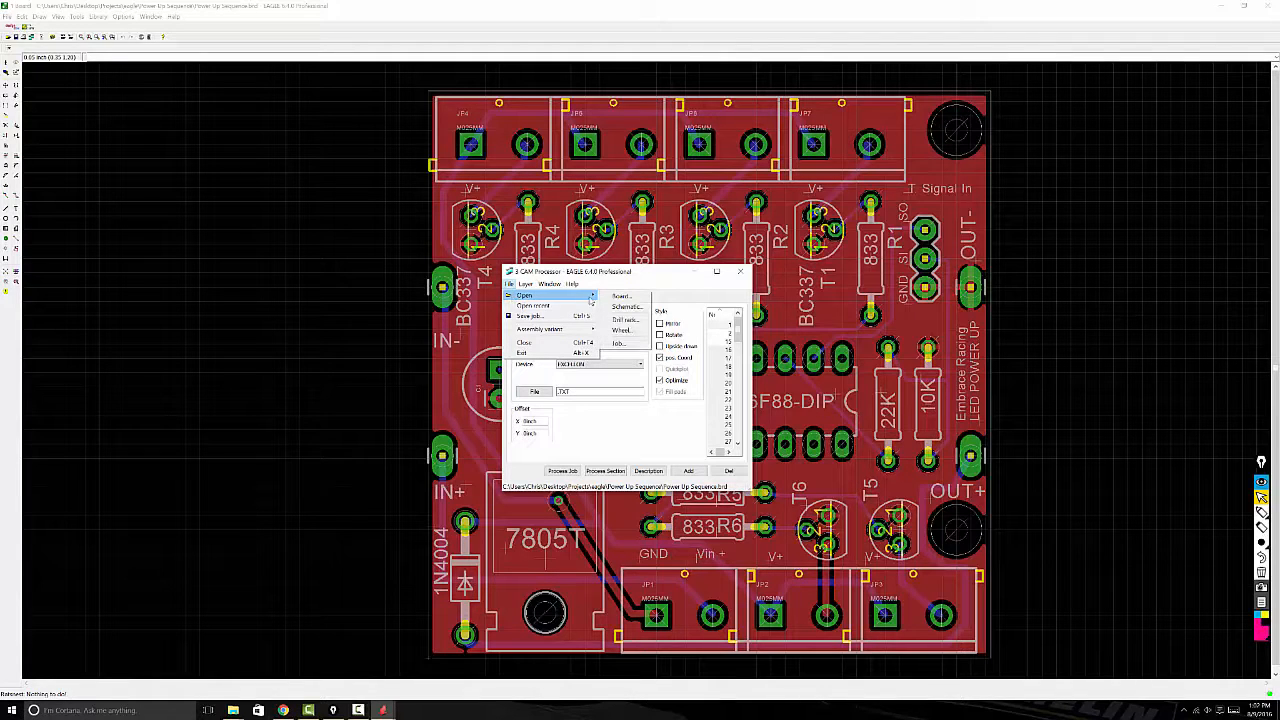
left_click(617, 343)
left_click_drag(595, 290, 456, 263)
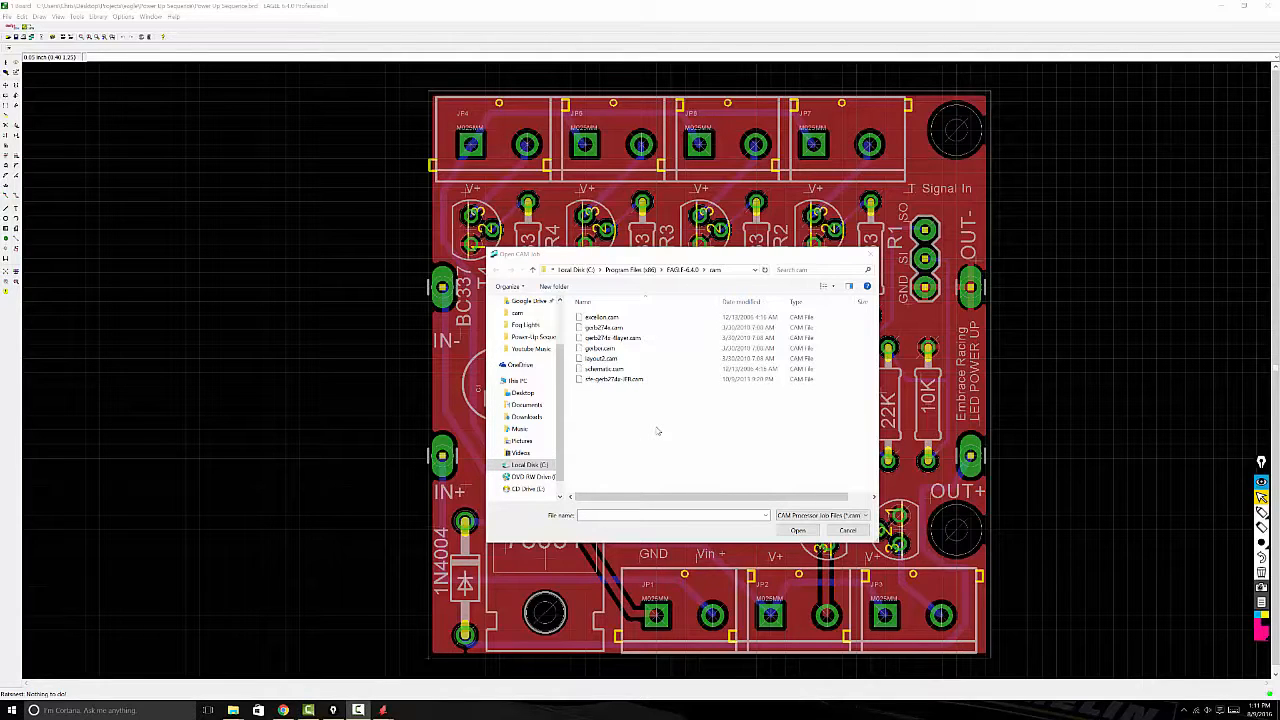
left_click(621, 382)
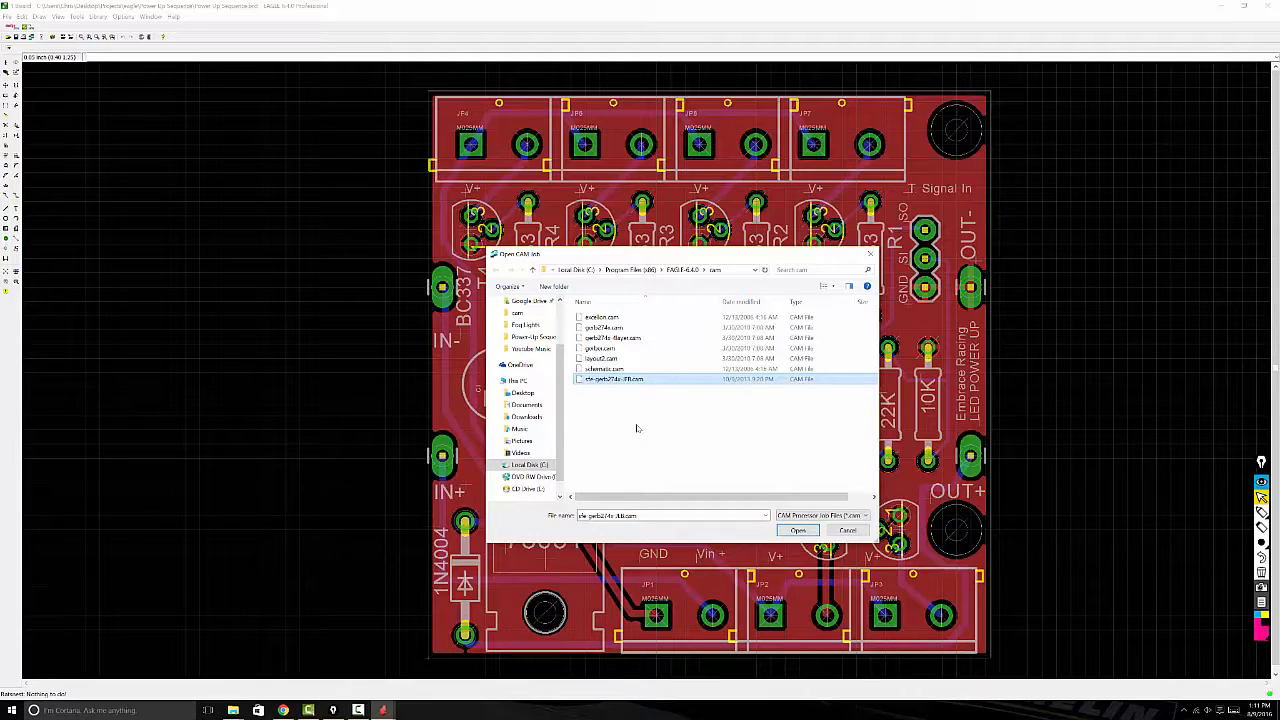
left_click(798, 530)
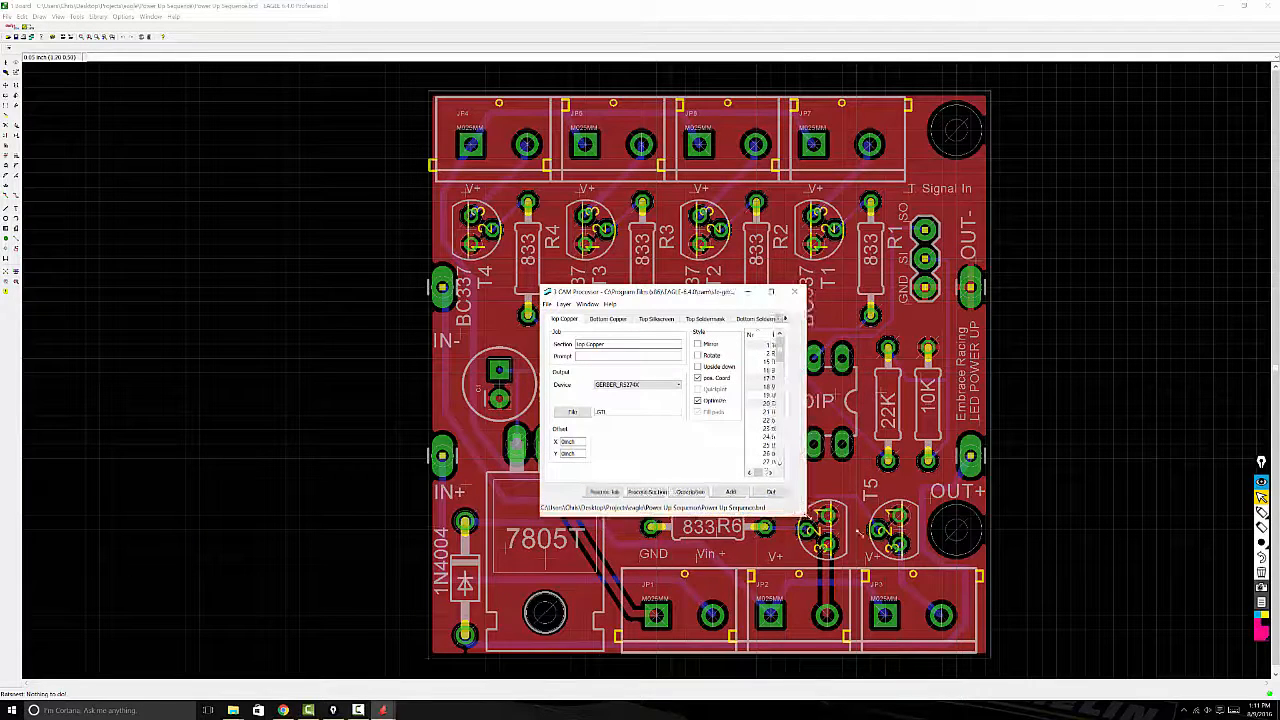
Step: Enlarge the CAM Processor, process the complete Gerber and drill job for the Power Up Sequence board, and close the processor
left_click_drag(789, 510, 1068, 598)
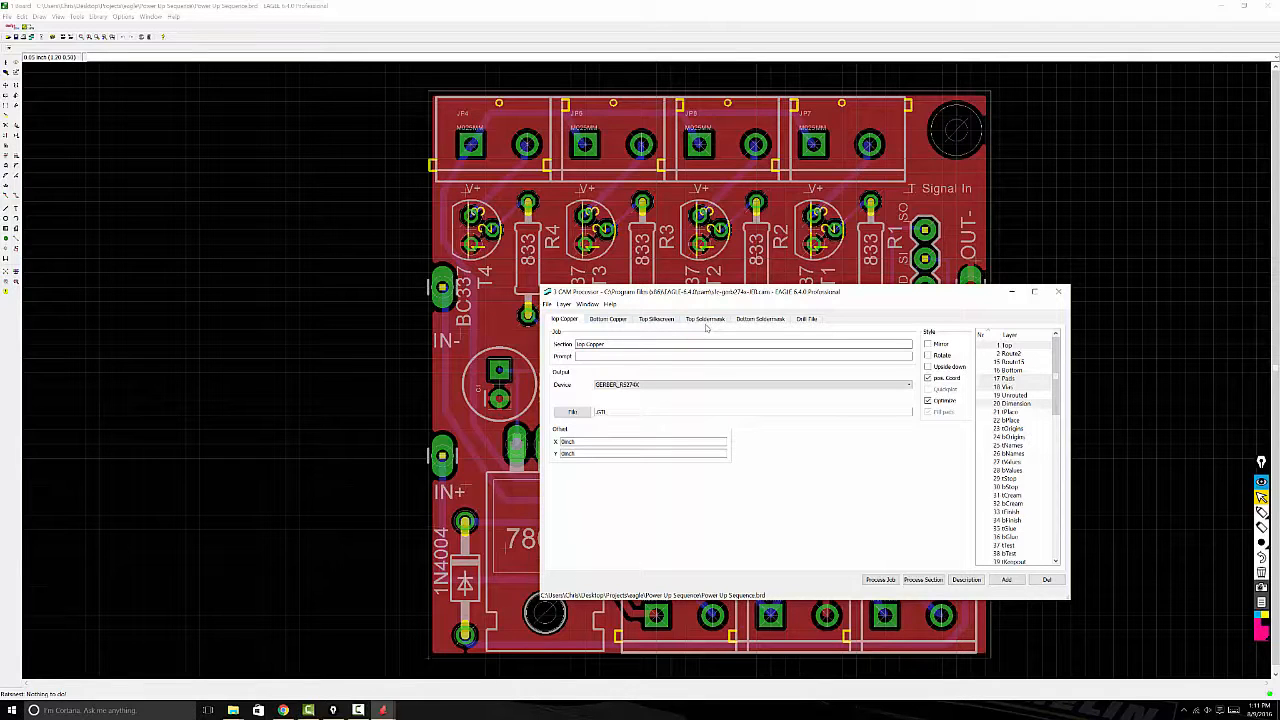
left_click_drag(722, 295, 619, 257)
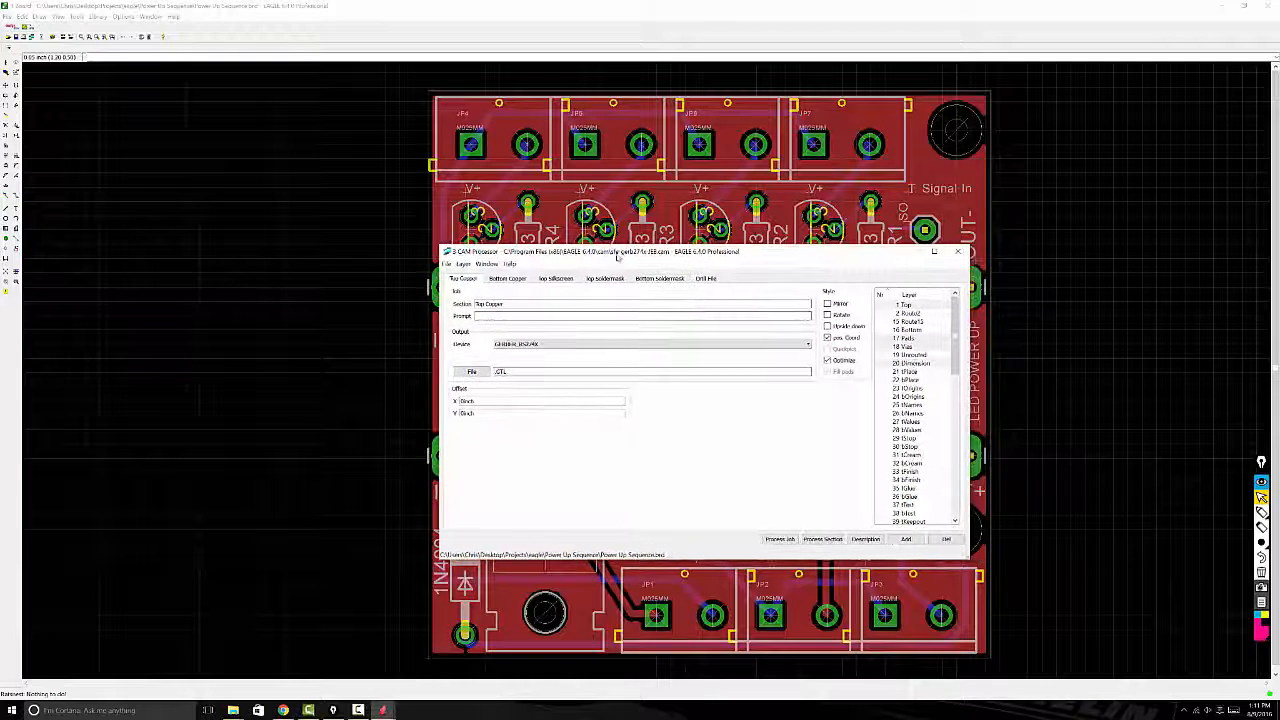
left_click(790, 541)
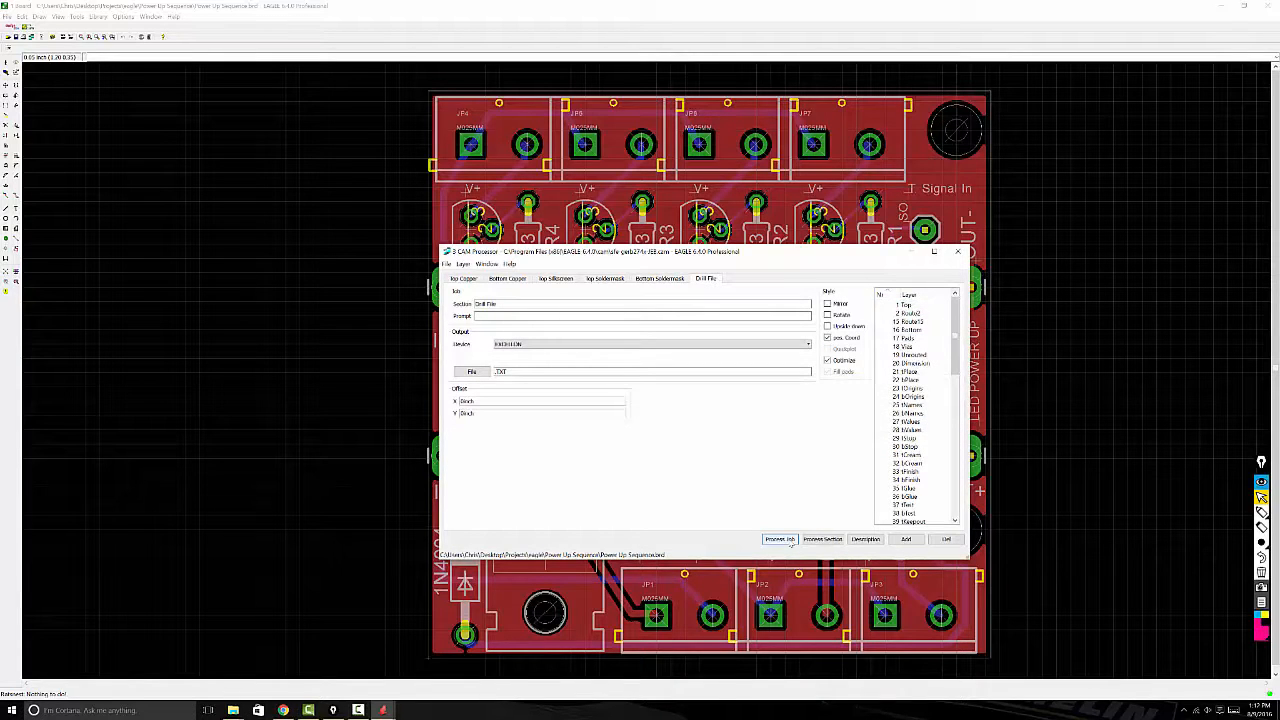
left_click(957, 251)
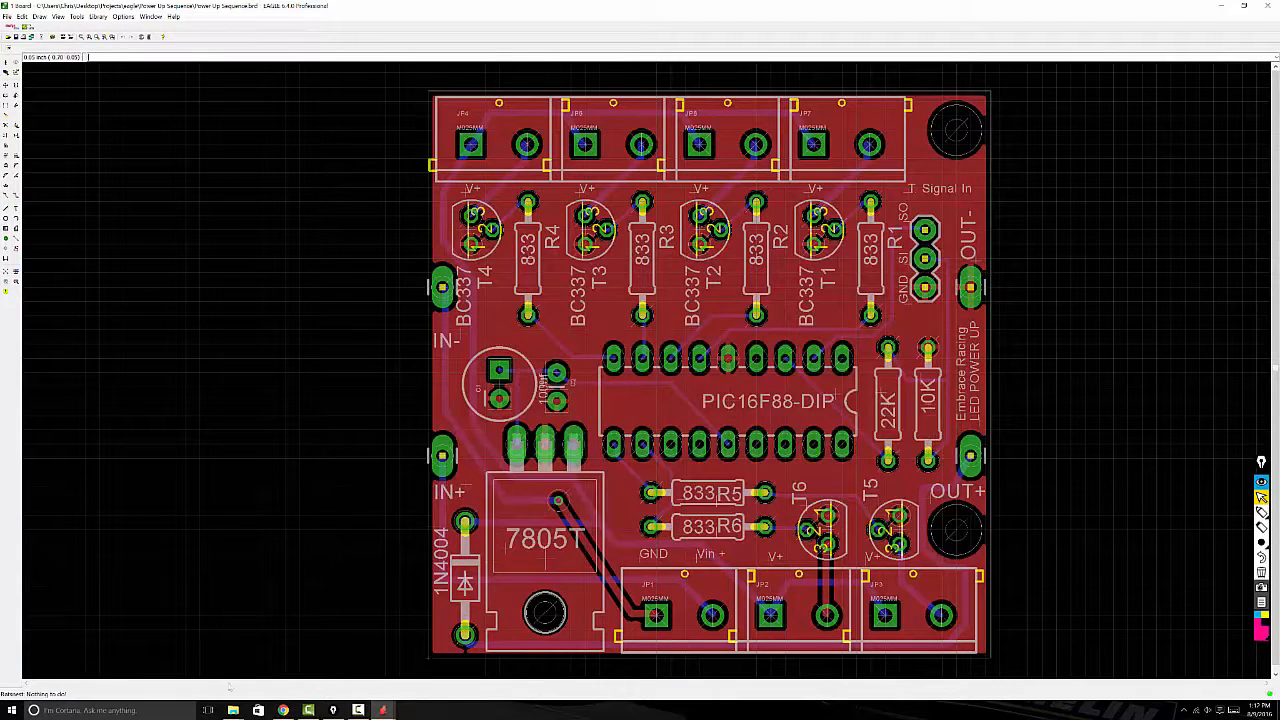
Step: Switch to the Power Up Sequence folder in File Explorer and examine the output files, including the drill text file
mouse_move(233, 710)
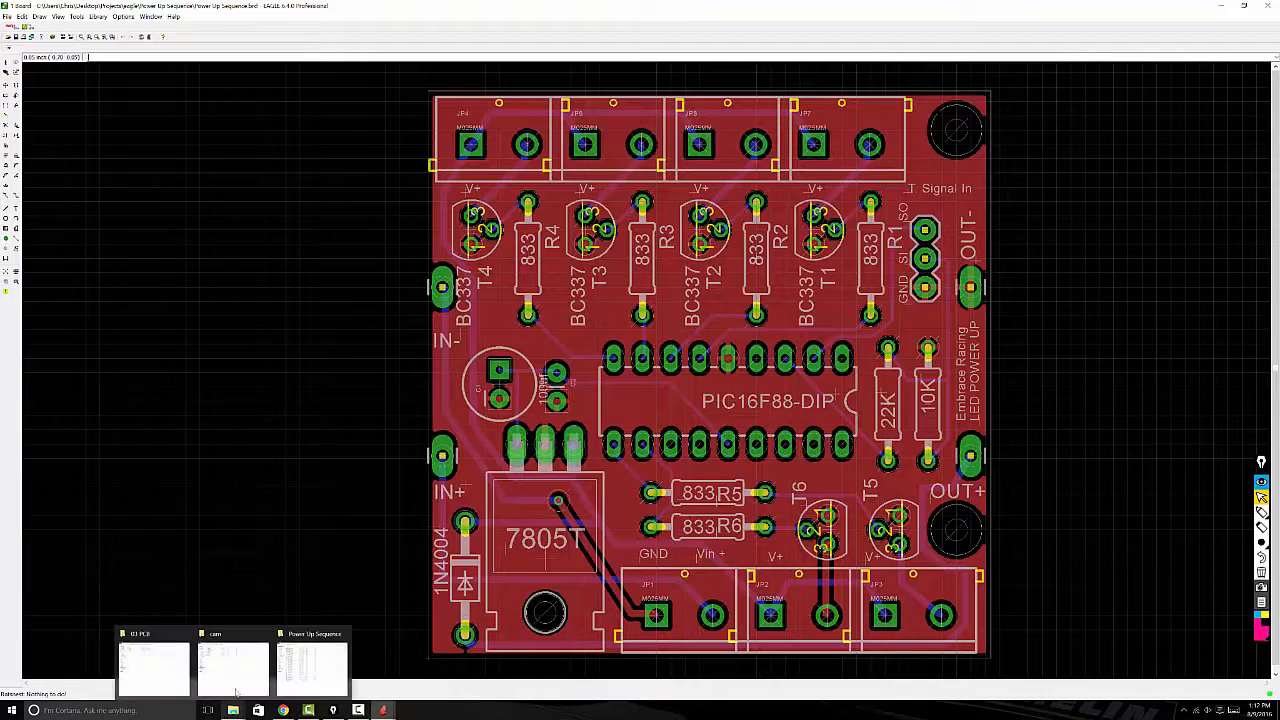
left_click(300, 668)
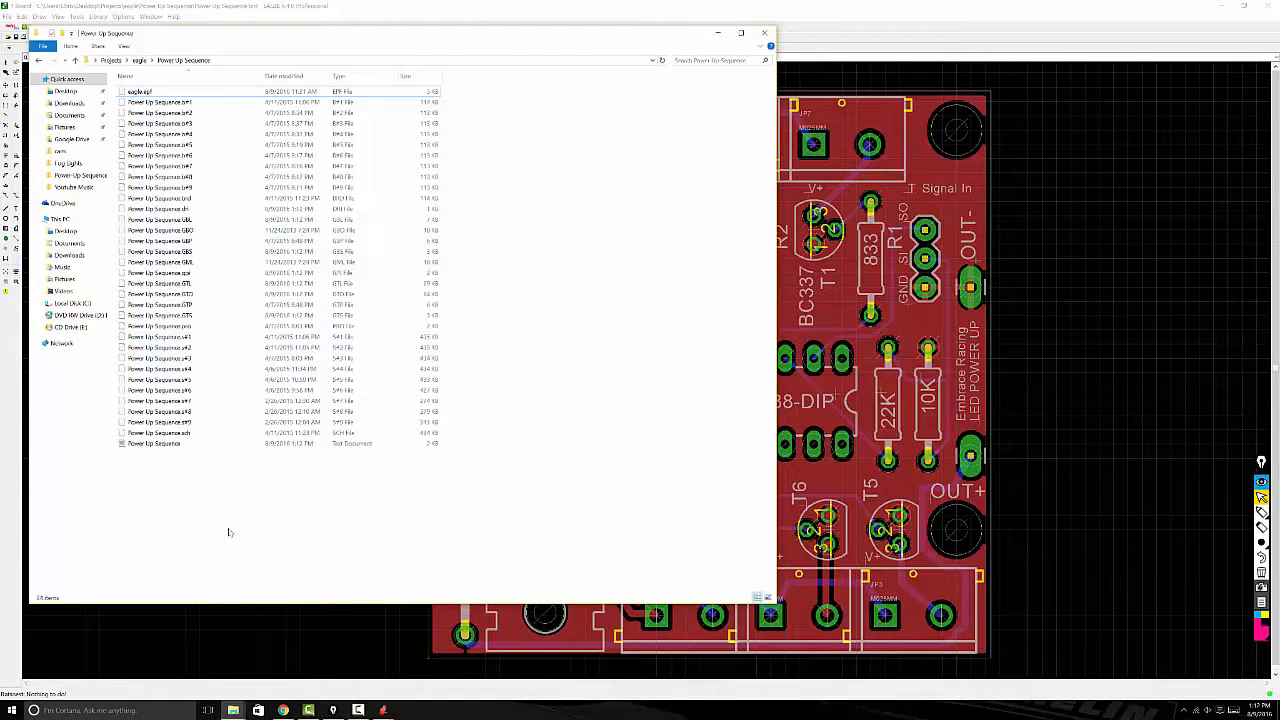
left_click(174, 447)
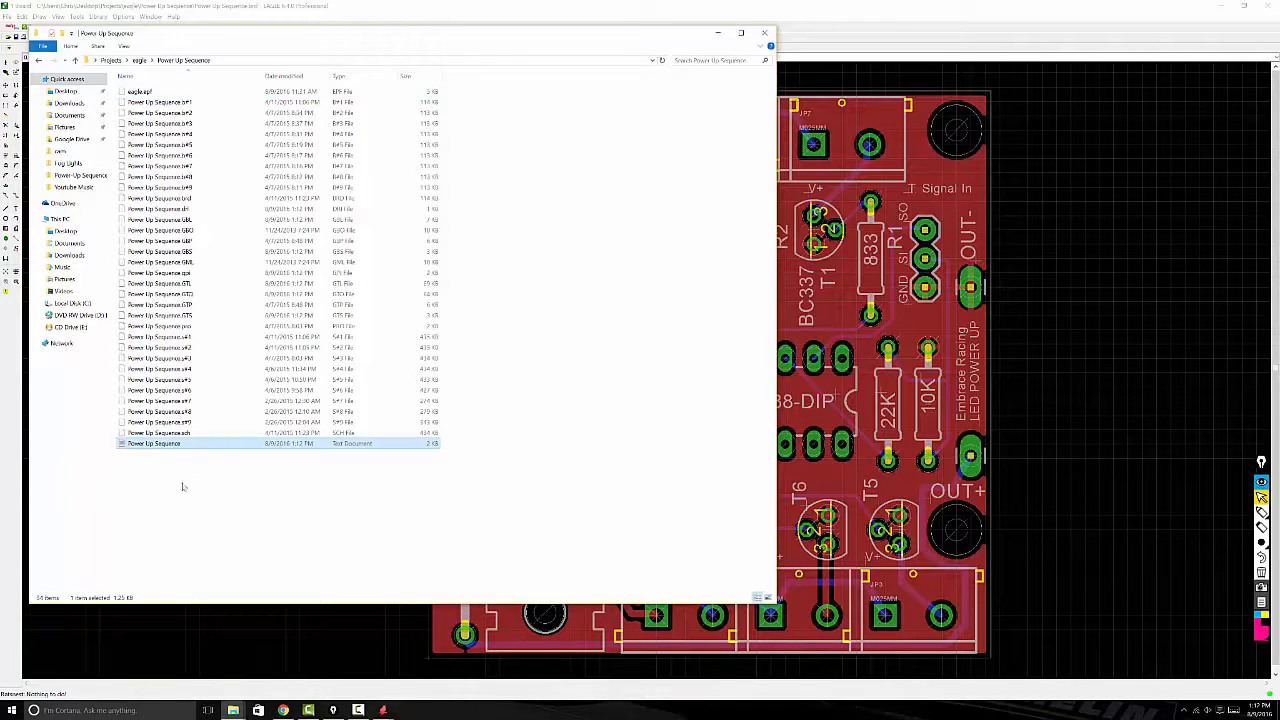
left_click(185, 490)
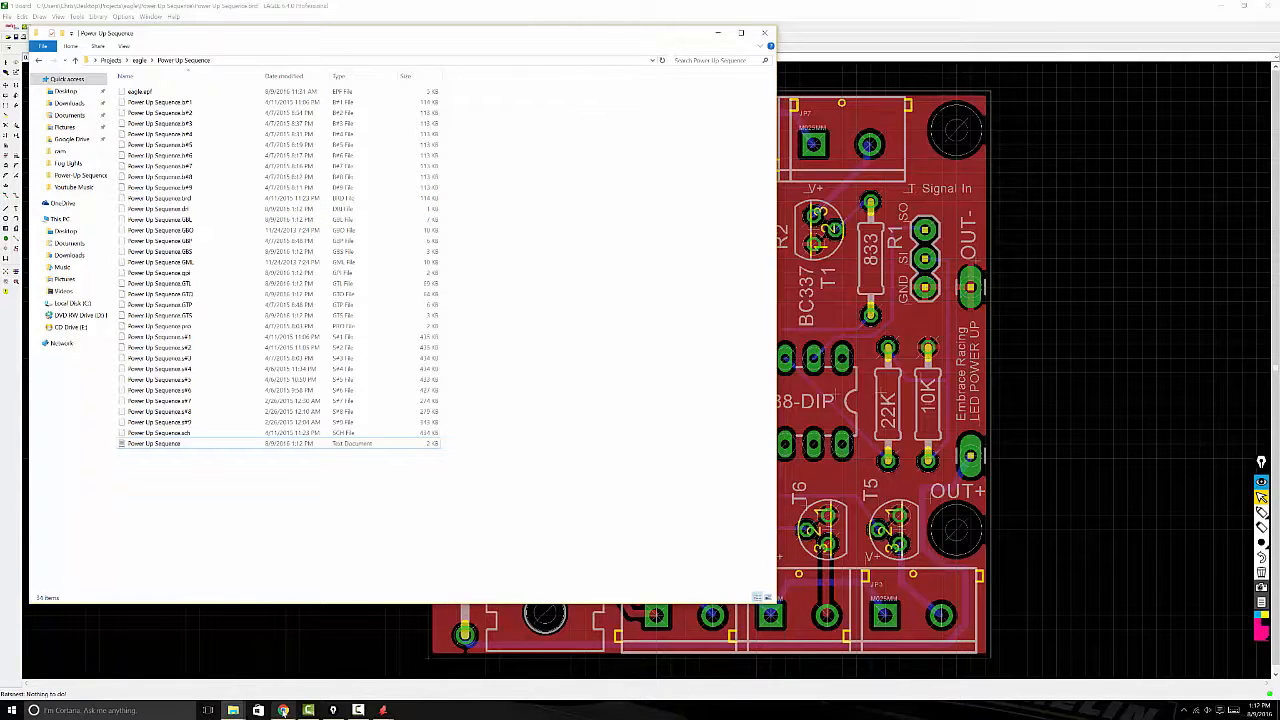
Step: Switch to Chrome and review Seeed's Gerber file requirements for the top and bottom layers, solder masks, silkscreens and drills
left_click(283, 710)
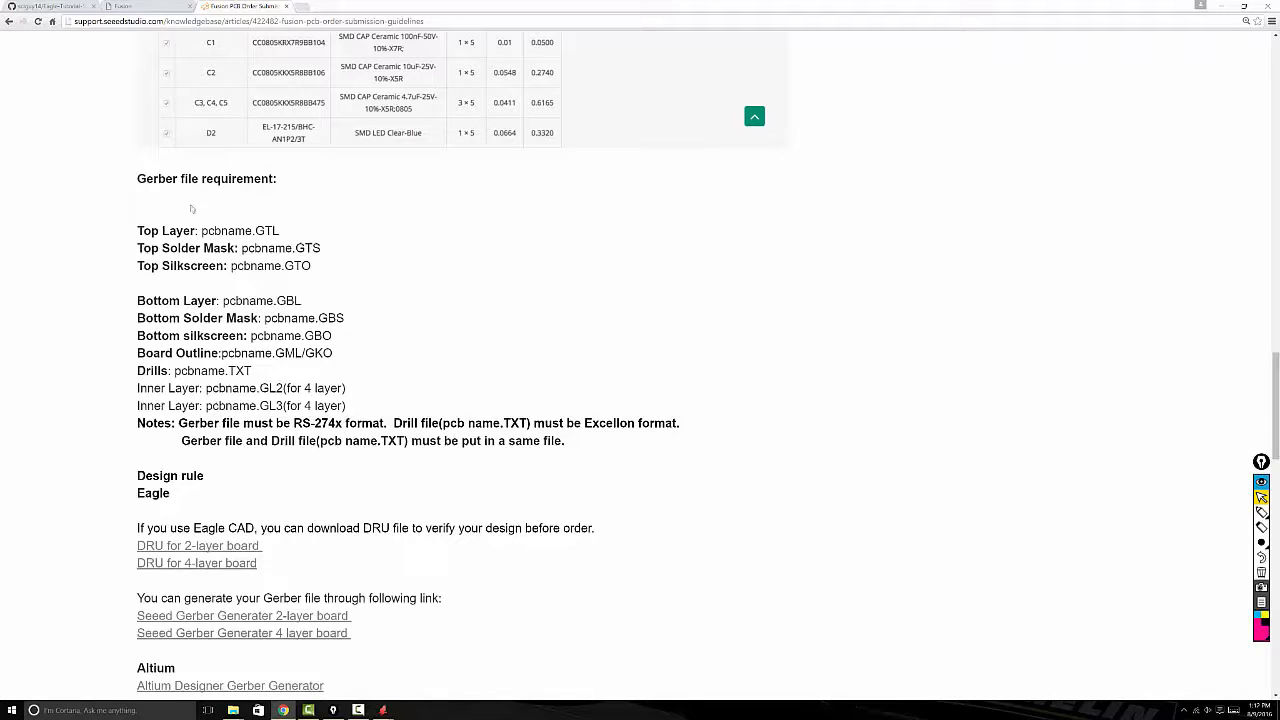
left_click_drag(137, 181, 316, 249)
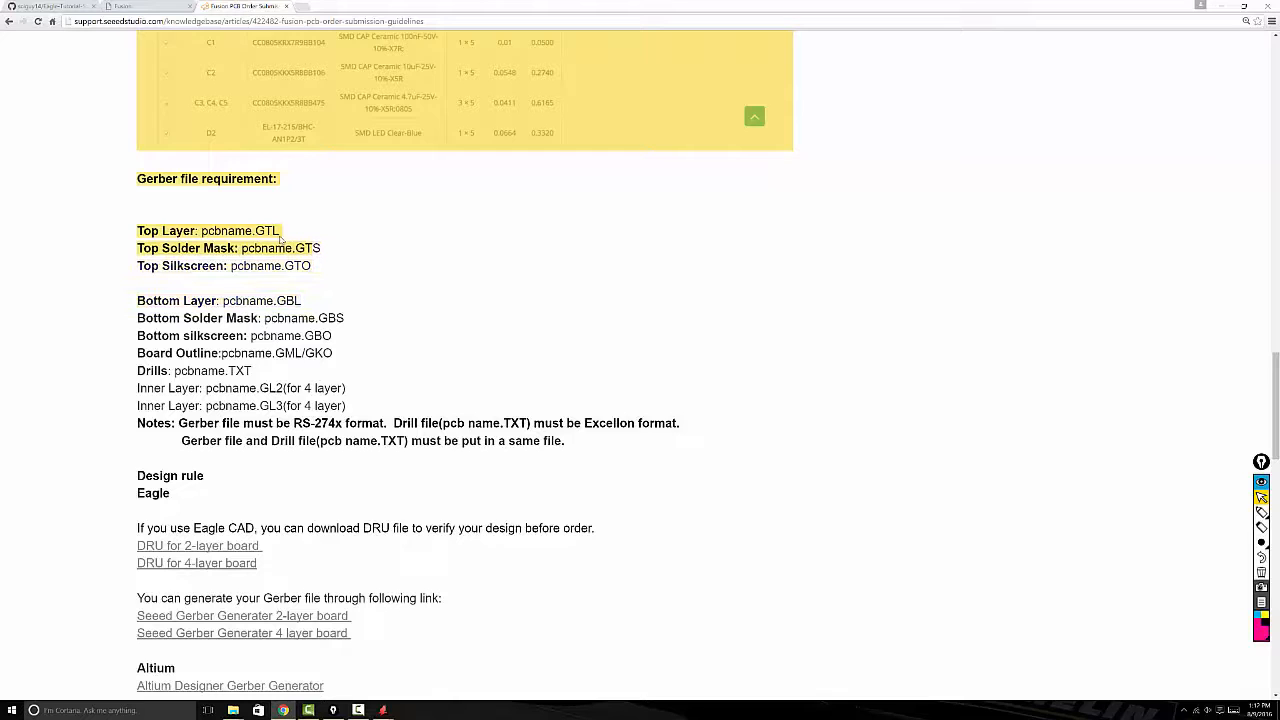
left_click(282, 238)
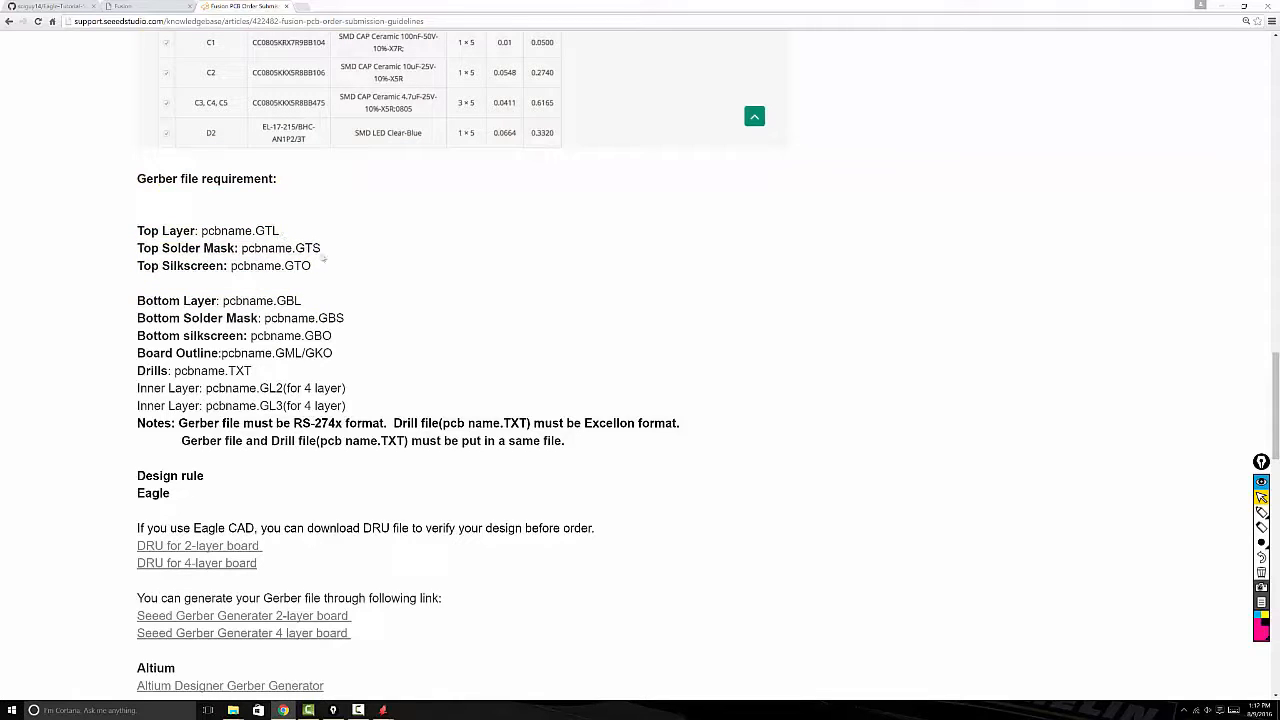
left_click_drag(321, 249, 285, 266)
left_click(331, 311)
left_click_drag(248, 370, 140, 371)
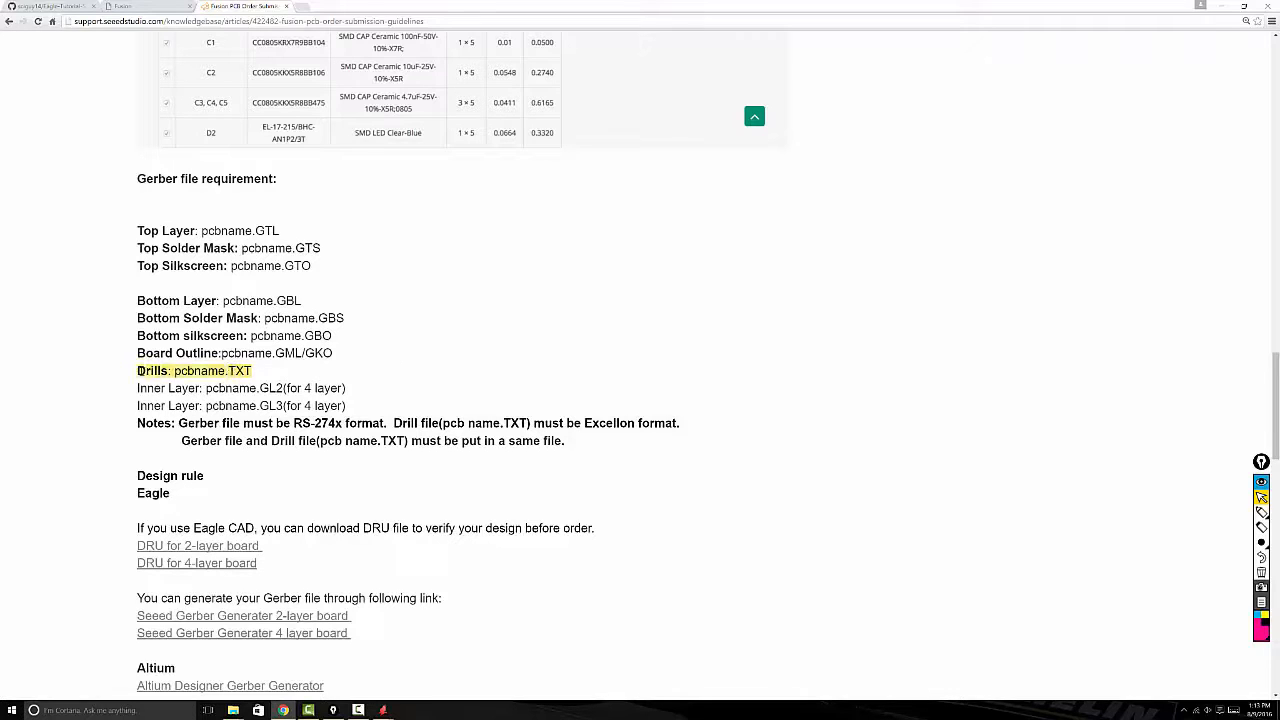
left_click(480, 379)
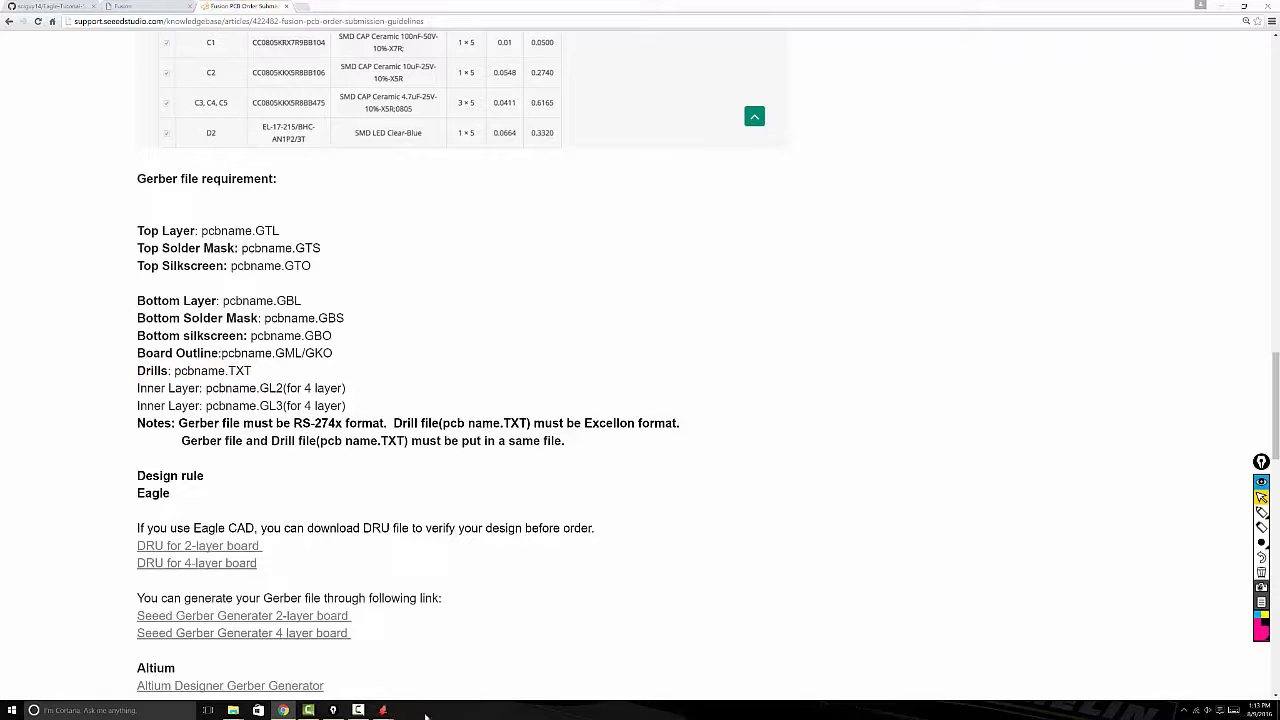
Step: In the Power Up Sequence folder, select the GBL, GBO, GBS, GML and drill text files, show their archiving options, and cancel
mouse_move(233, 710)
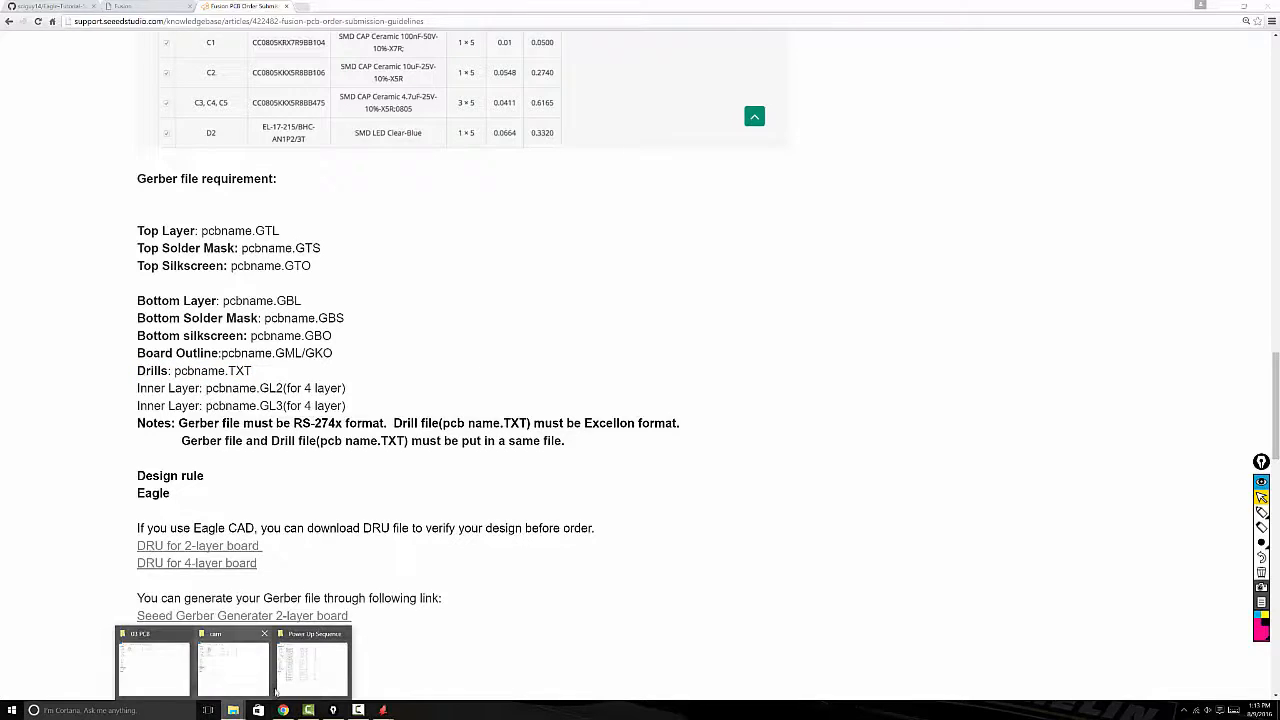
left_click(305, 680)
left_click_drag(313, 33, 415, 43)
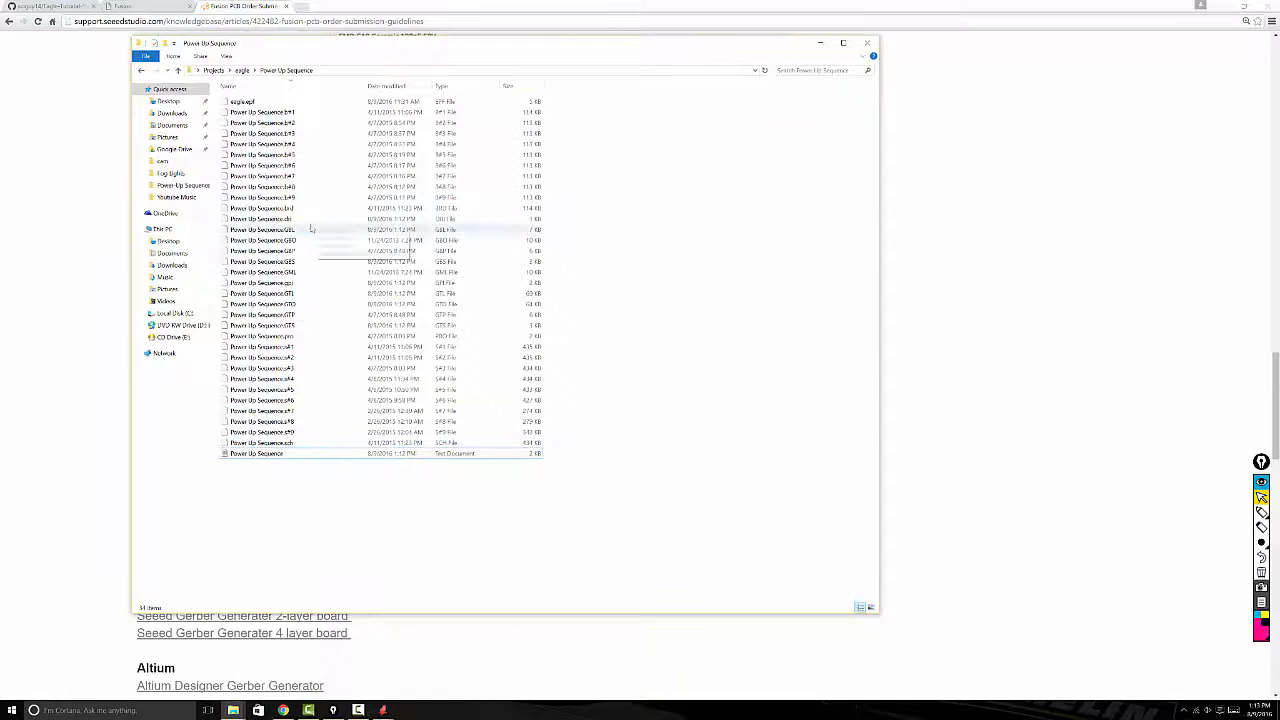
left_click(289, 230)
left_click(287, 240, "ctrl")
left_click(283, 261, "ctrl")
left_click(285, 272, "ctrl")
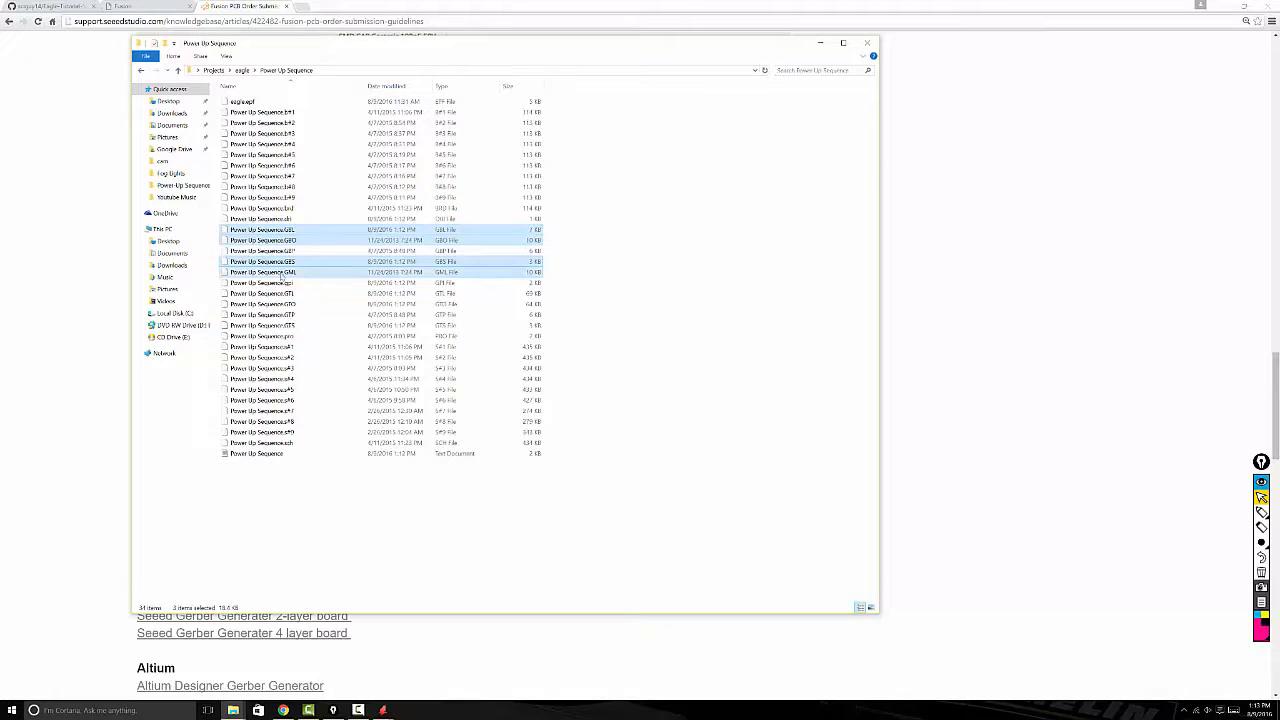
left_click(268, 454, "ctrl")
right_click(270, 456)
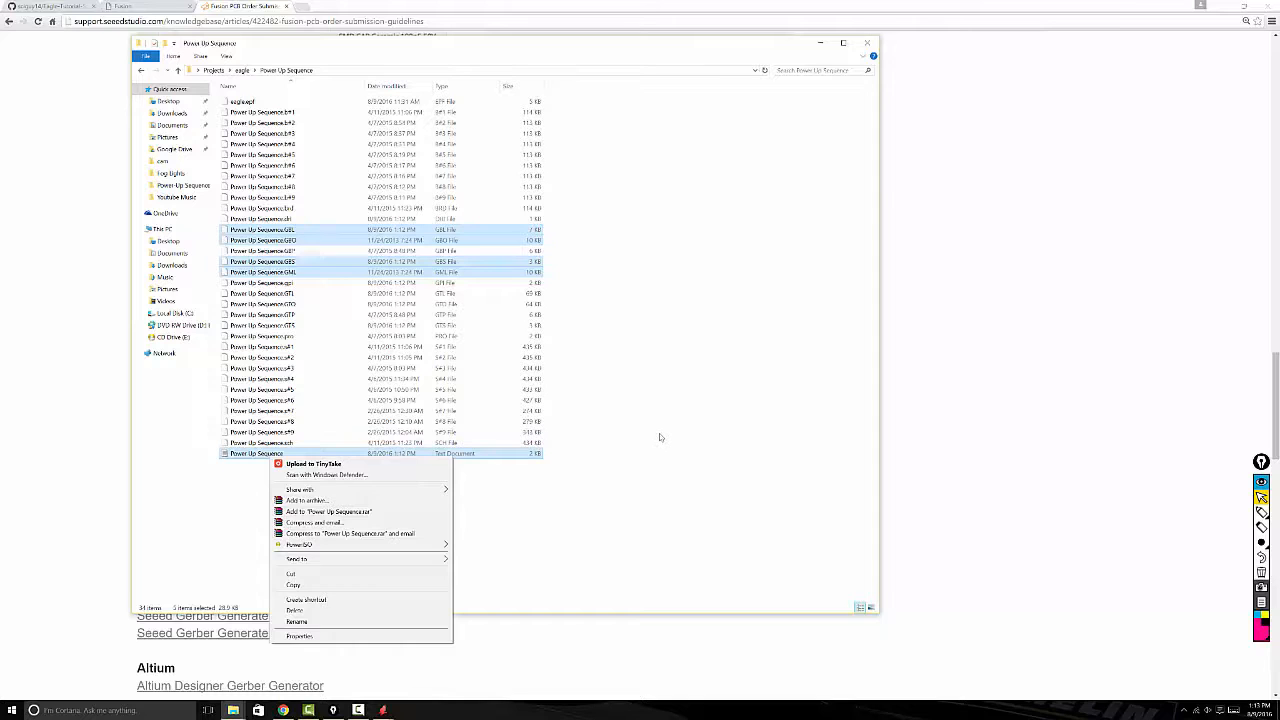
left_click(660, 437)
left_click(660, 437)
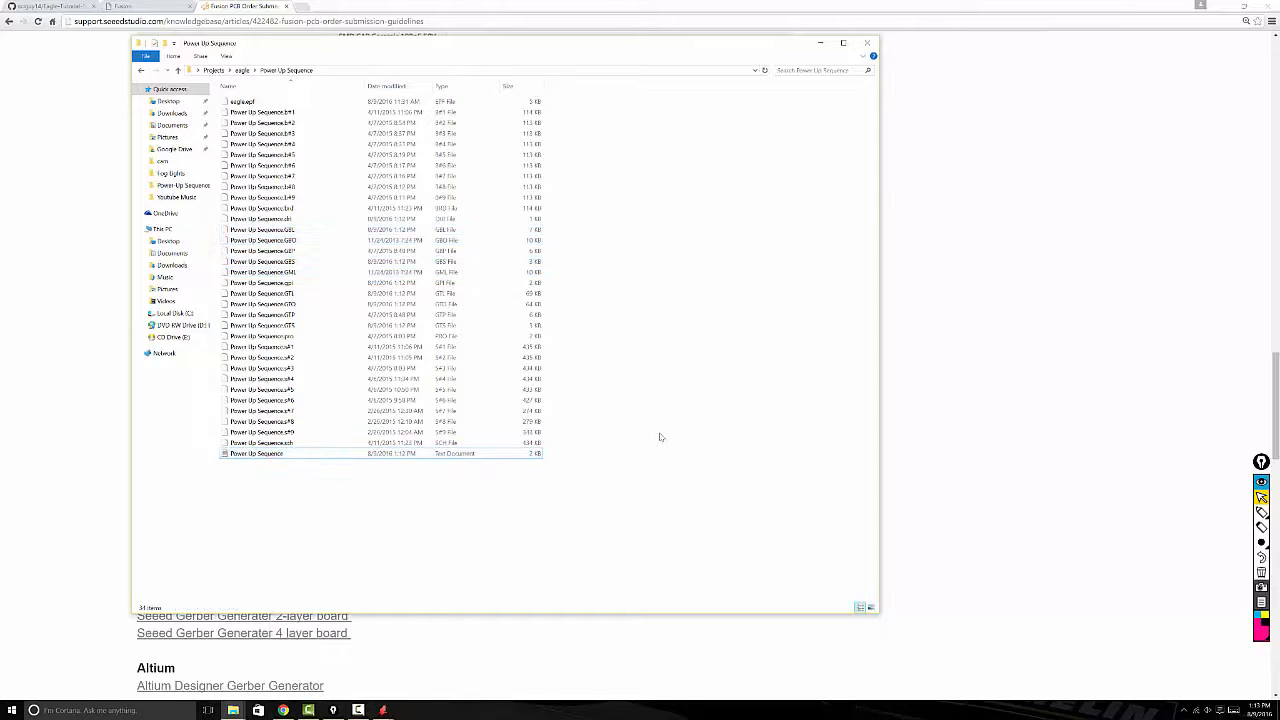
Step: Switch to the Seeed Fusion PCB order page in Chrome, open its Gerber file chooser, and dismiss it without selecting a file
left_click(661, 12)
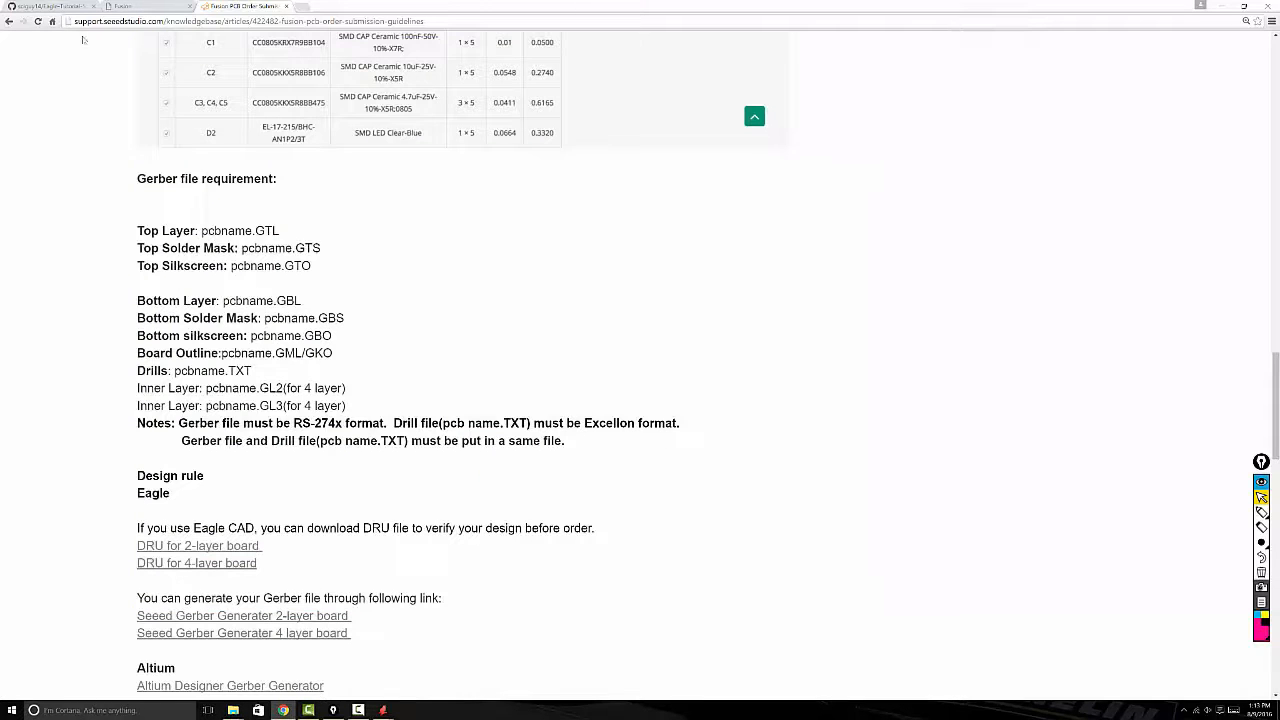
left_click(131, 7)
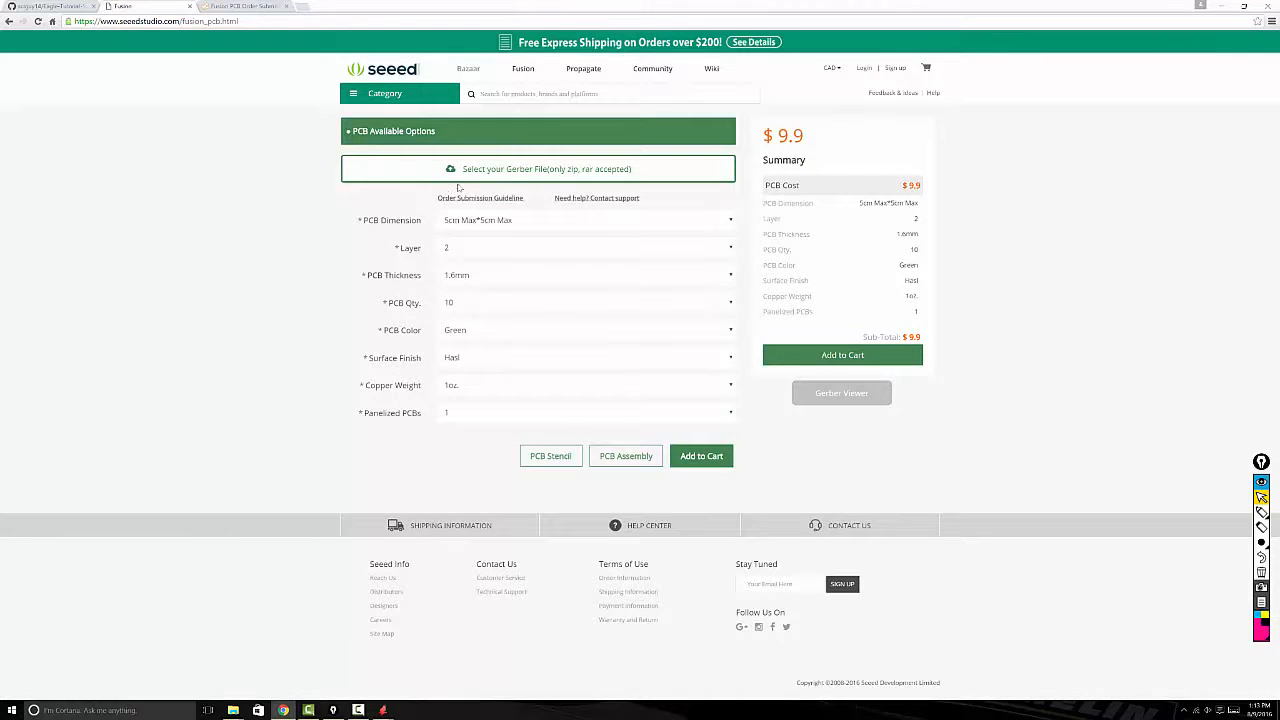
left_click(529, 170)
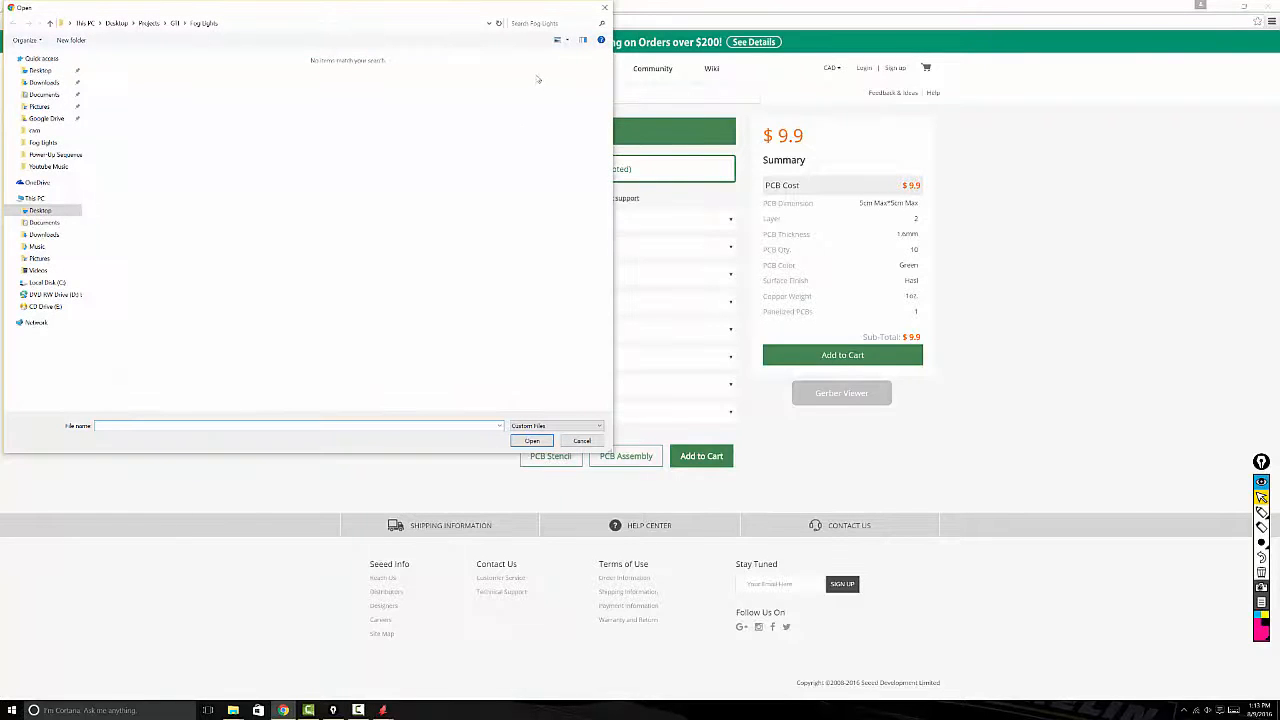
left_click(604, 8)
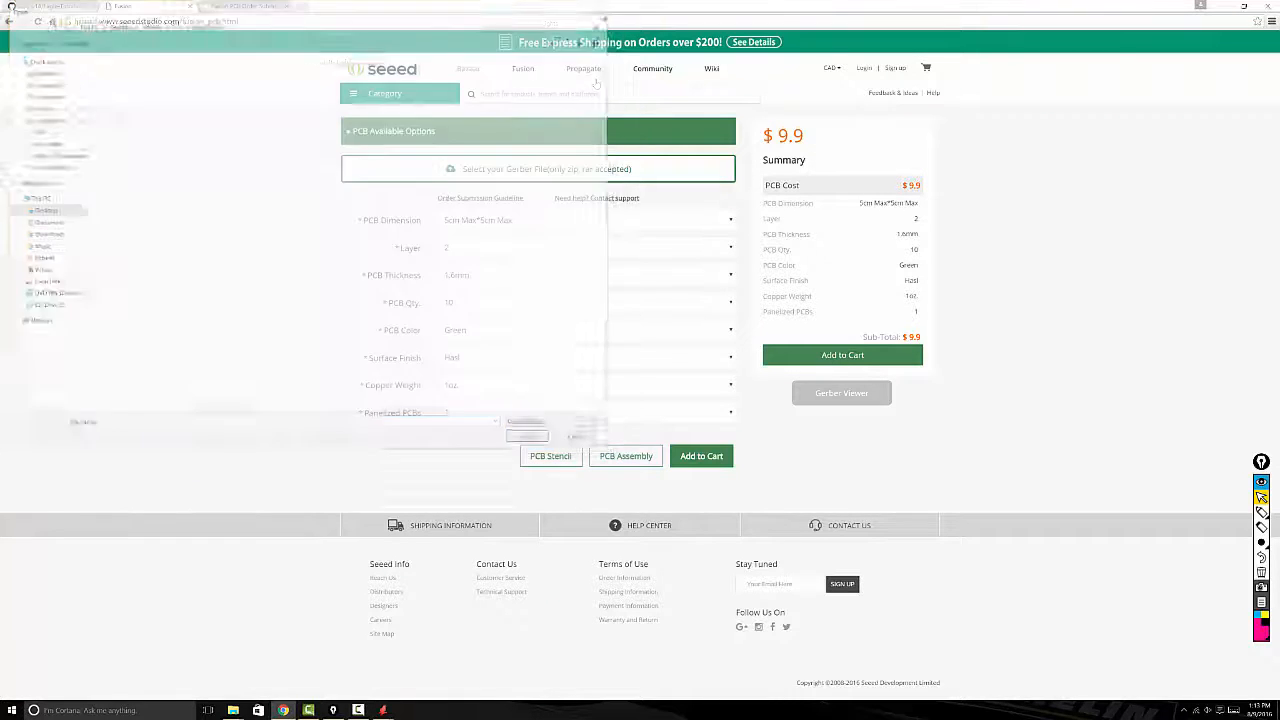